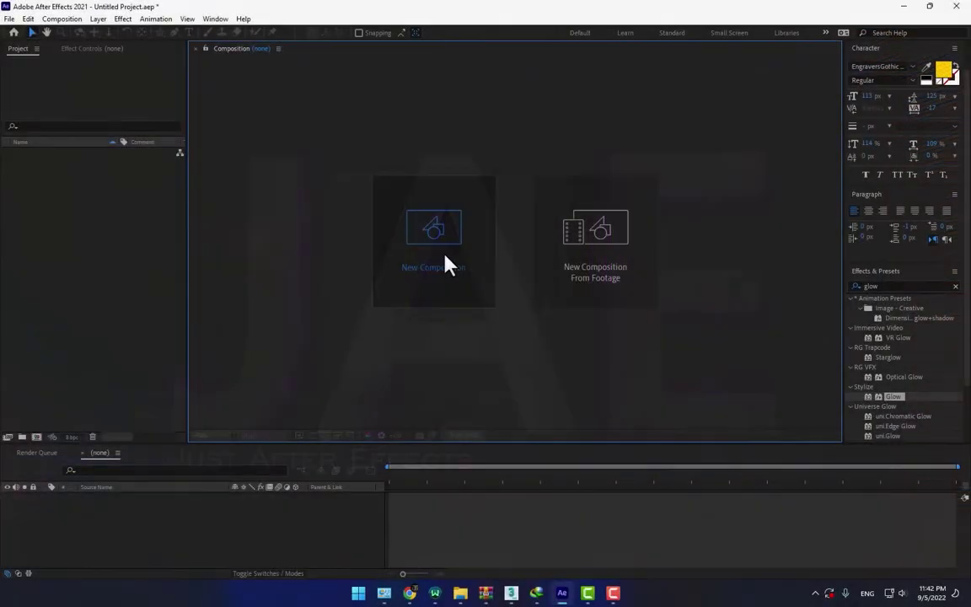
# - Create a 1280×720 HDTV composition named Mobile and set viewer magnification to Fit
pyautogui.click(447, 265)
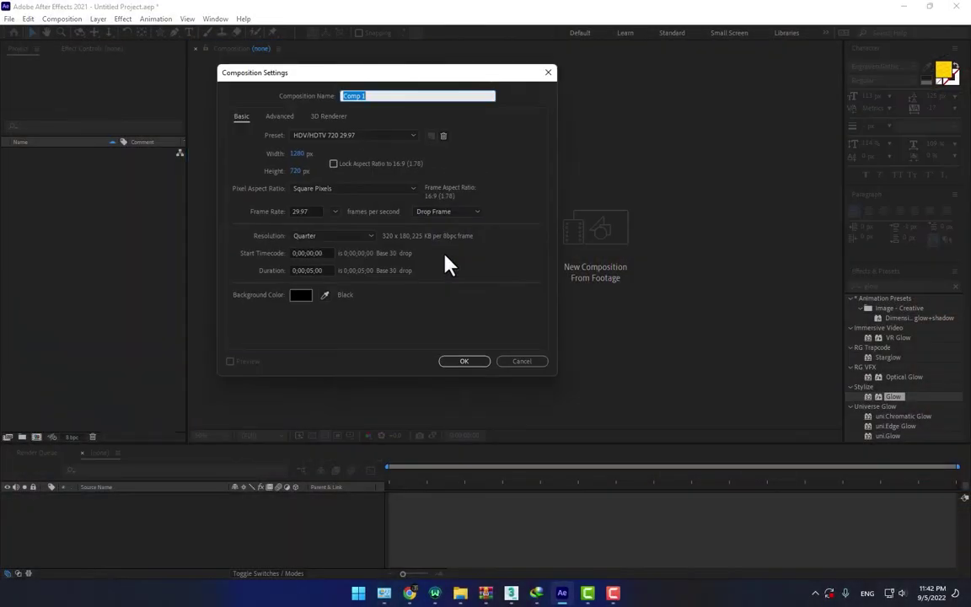
pyautogui.write('Mobile')
pyautogui.click(462, 366)
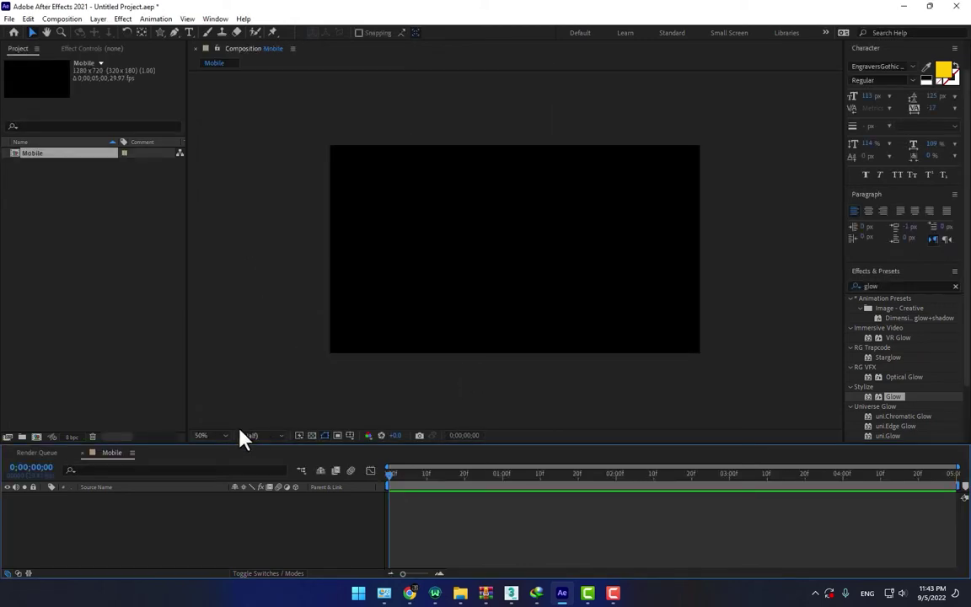
pyautogui.click(224, 436)
pyautogui.click(209, 229)
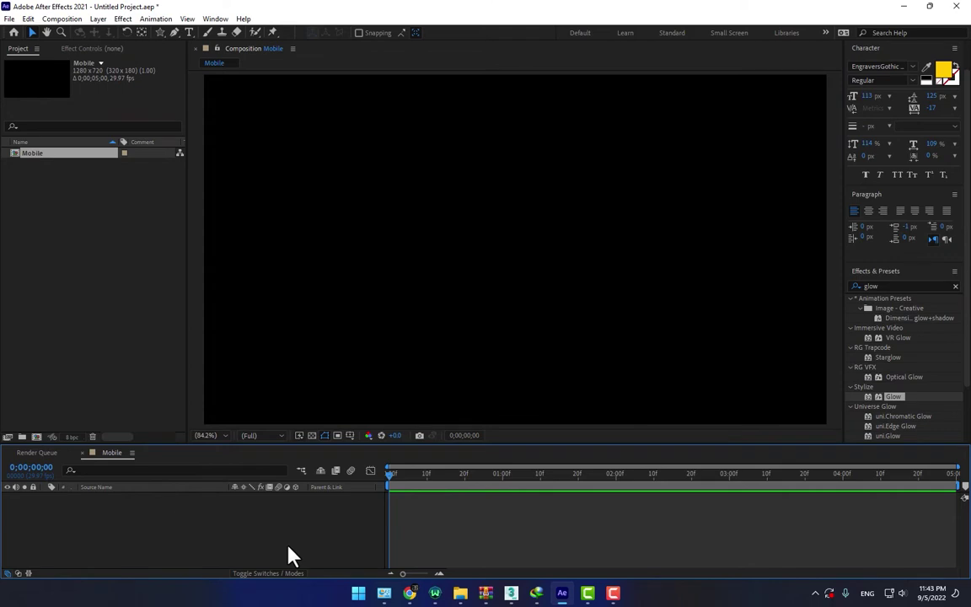
# - Add a full-frame 1280×720 orange solid layer named Stage with Ctrl+Y
pyautogui.hotkey('ctrl', 'y')
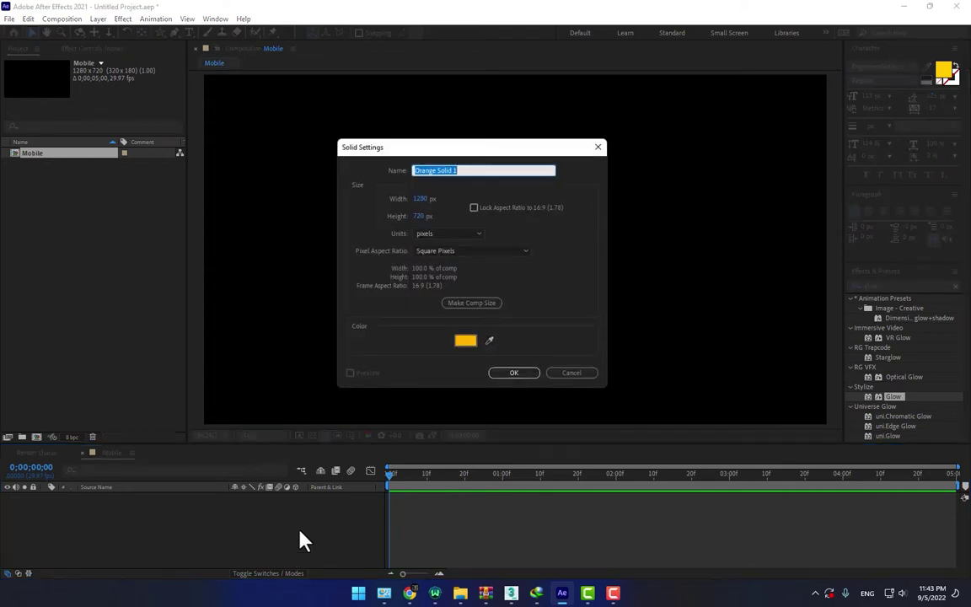
pyautogui.click(247, 280)
pyautogui.click(353, 166)
pyautogui.write('Stage')
pyautogui.press('Return')
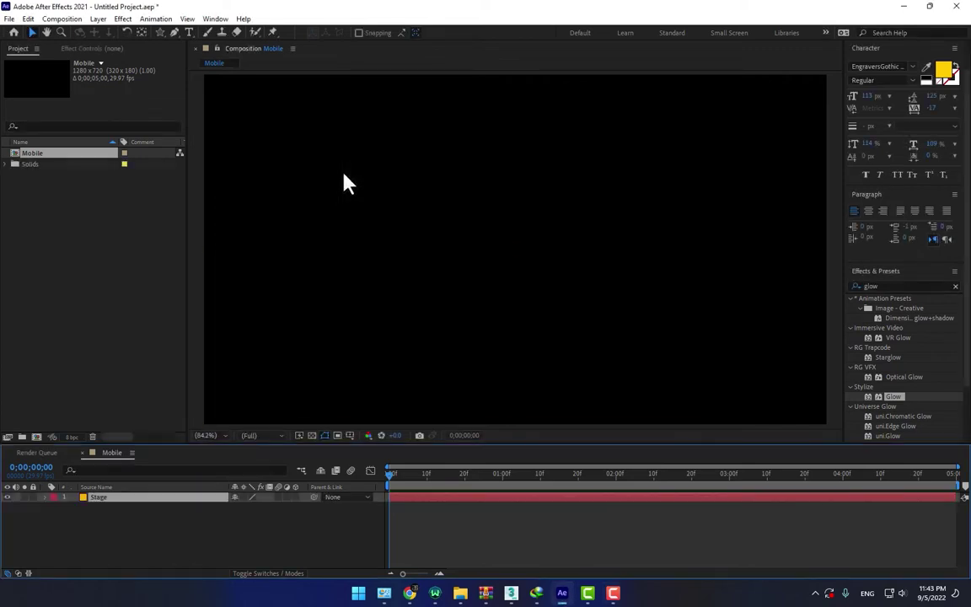
# - Apply Fractal Noise to Stage and set Contrast 918 and Brightness -162
pyautogui.click(870, 285)
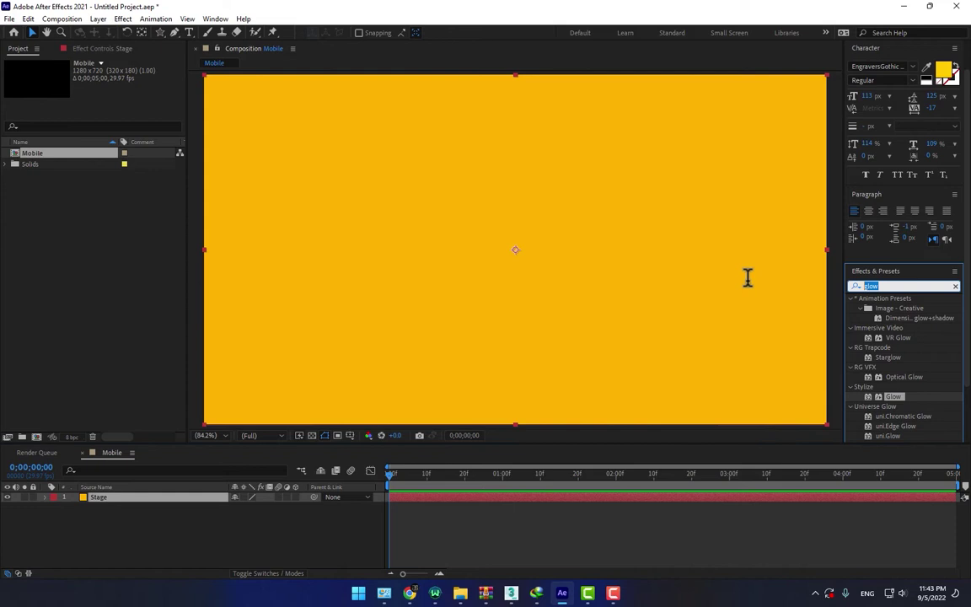
pyautogui.write('fractal')
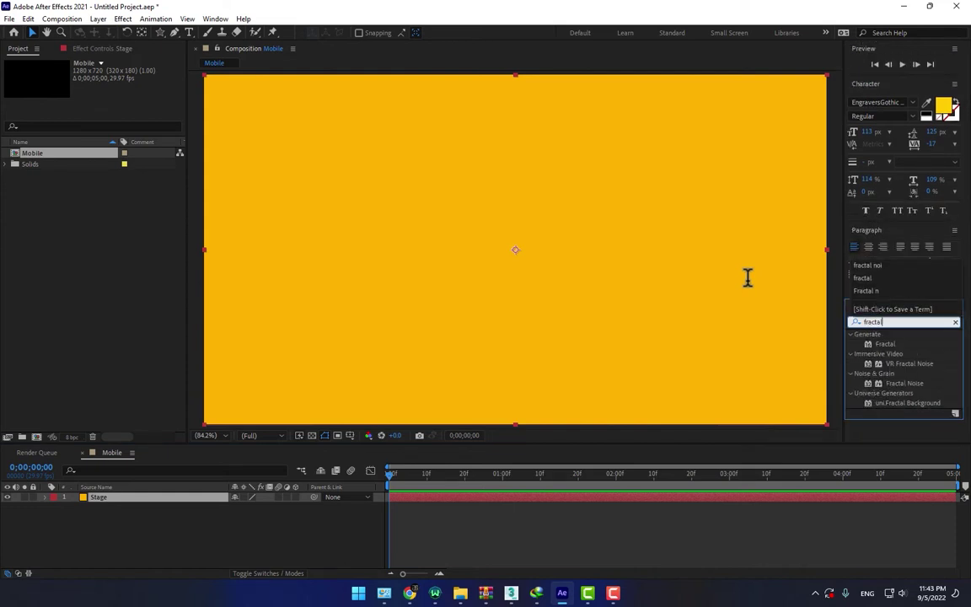
pyautogui.moveTo(891, 383); pyautogui.dragTo(611, 284)
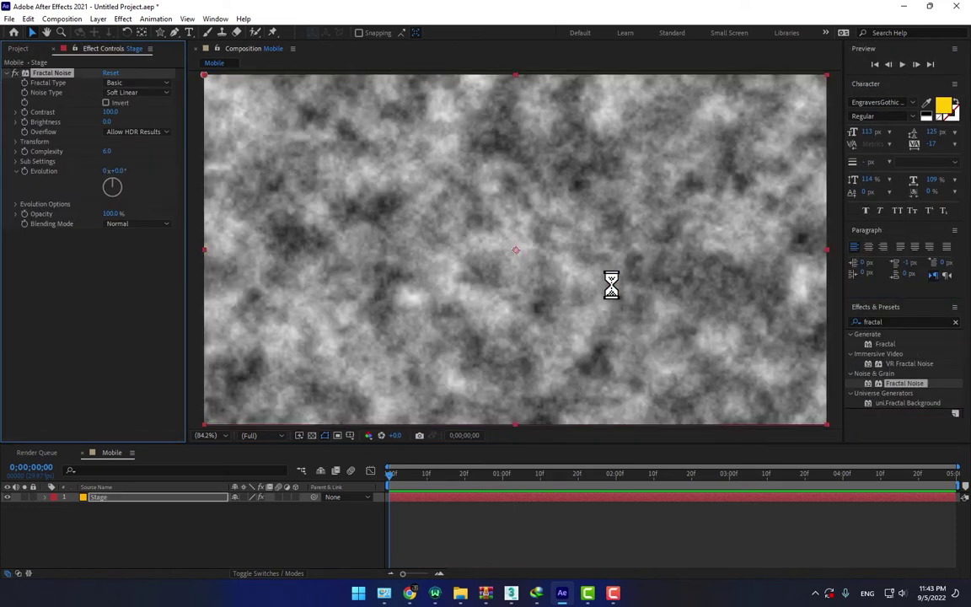
pyautogui.moveTo(111, 114); pyautogui.dragTo(217, 136)
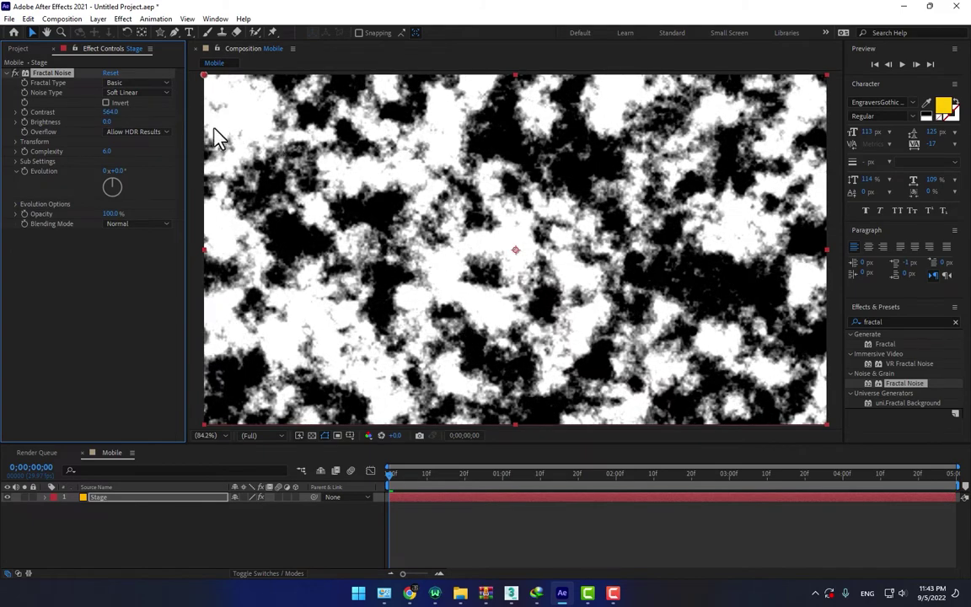
pyautogui.moveTo(106, 124); pyautogui.dragTo(99, 190)
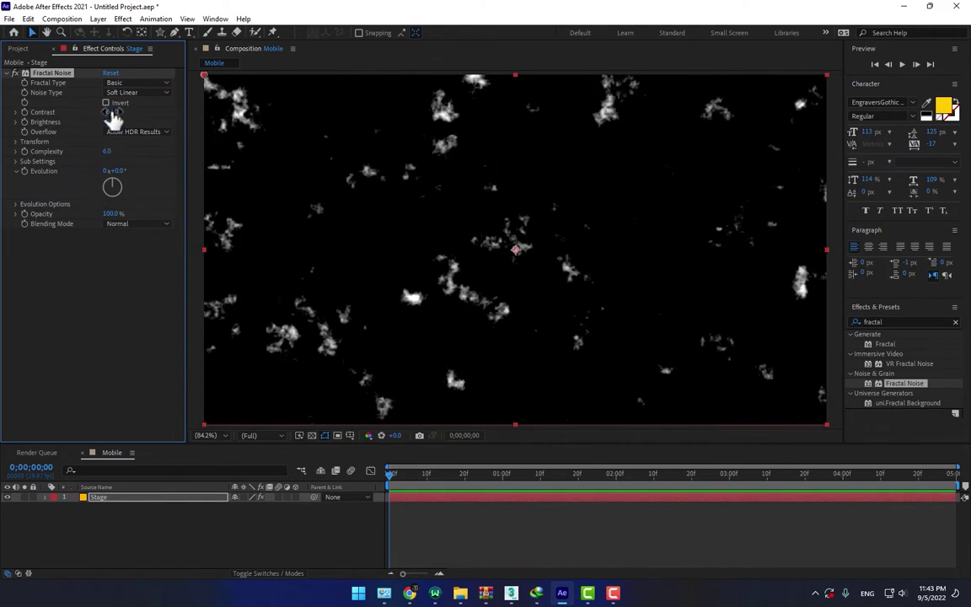
pyautogui.moveTo(110, 111); pyautogui.dragTo(302, 151)
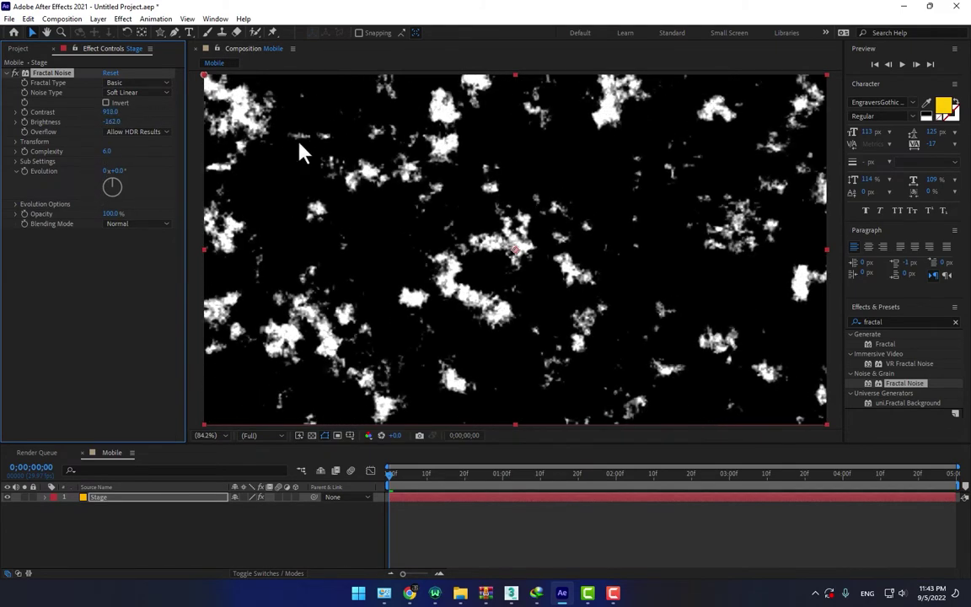
# - Turn off Uniform Scaling and set the noise to Scale Width 6261, Scale Height 9
pyautogui.click(16, 144)
pyautogui.click(106, 162)
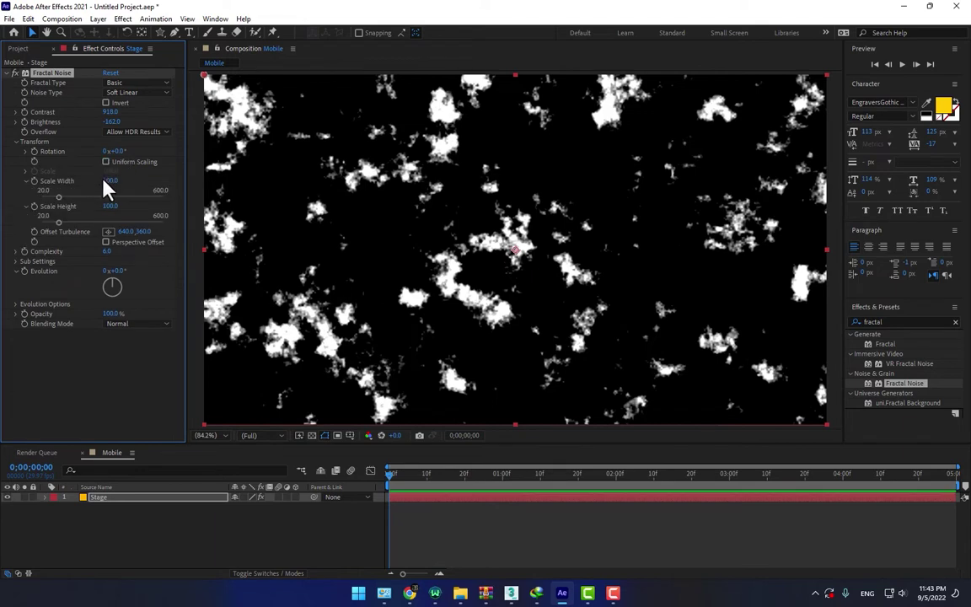
pyautogui.moveTo(105, 187)
pyautogui.mouseDown()
pyautogui.moveTo(506, 189)
pyautogui.moveTo(852, 281)
pyautogui.moveTo(148, 198)
pyautogui.moveTo(235, 196)
pyautogui.moveTo(728, 265)
pyautogui.mouseUp()
pyautogui.moveTo(105, 207); pyautogui.dragTo(107, 239)
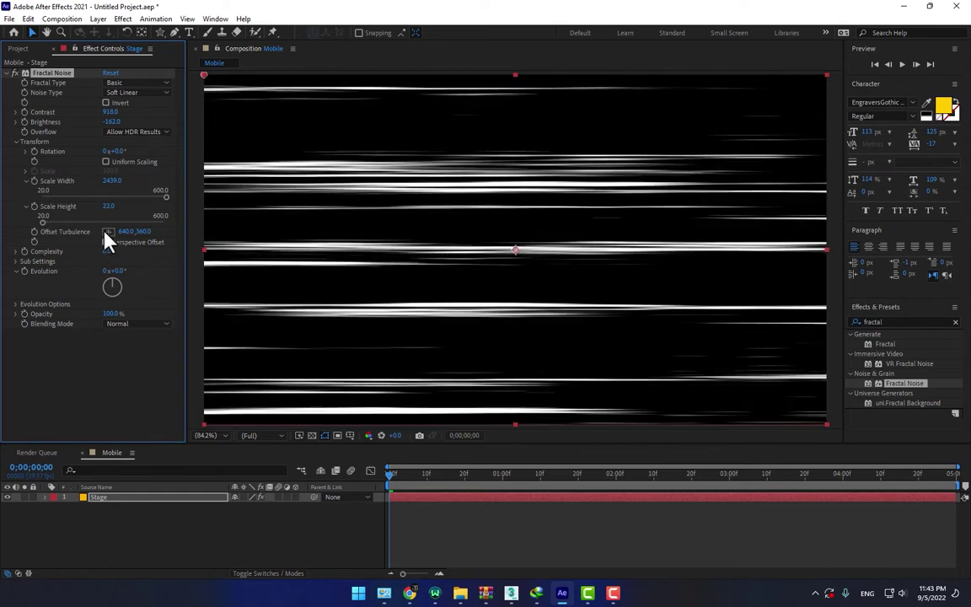
pyautogui.moveTo(110, 182)
pyautogui.mouseDown()
pyautogui.moveTo(486, 212)
pyautogui.moveTo(959, 307)
pyautogui.moveTo(205, 206)
pyautogui.moveTo(202, 194)
pyautogui.moveTo(300, 181)
pyautogui.moveTo(166, 179)
pyautogui.moveTo(548, 214)
pyautogui.moveTo(686, 257)
pyautogui.mouseUp()
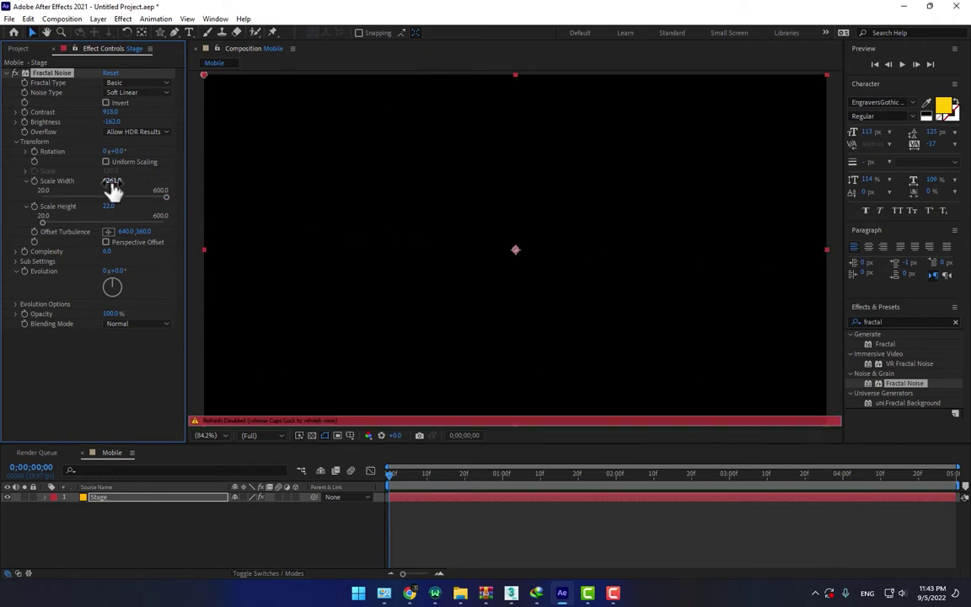
pyautogui.press('capslock')
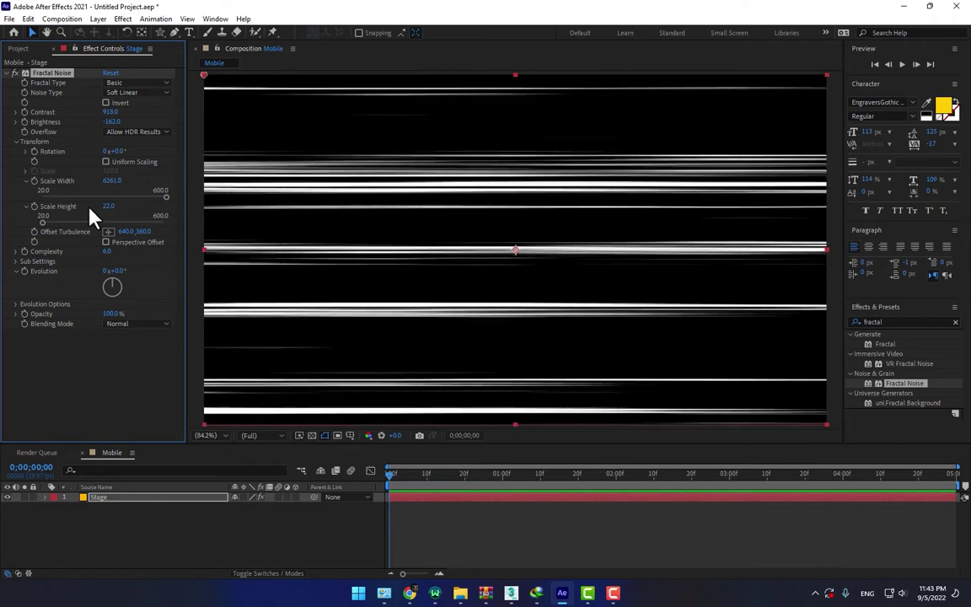
pyautogui.moveTo(109, 206); pyautogui.dragTo(101, 206)
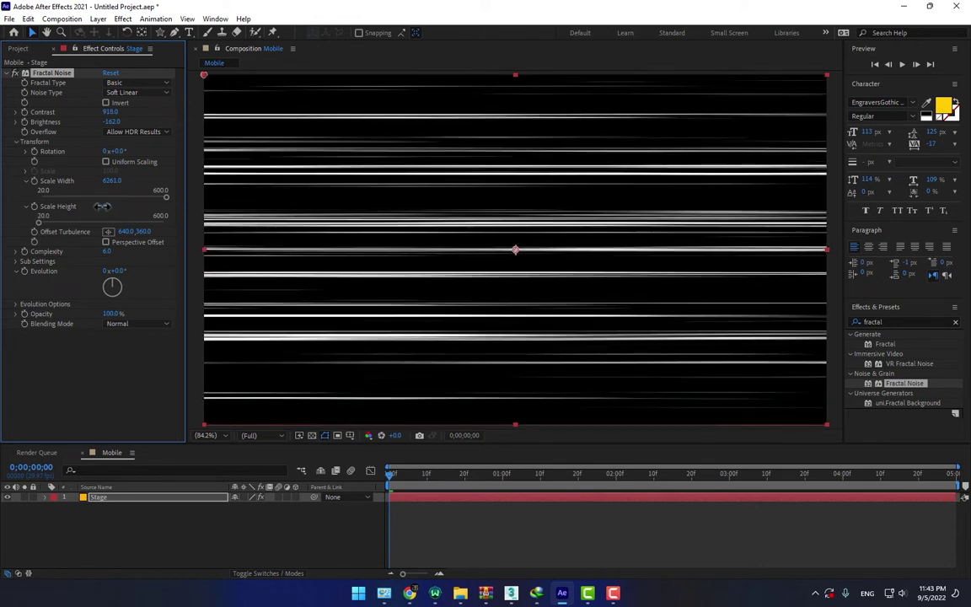
pyautogui.click(109, 499)
# - Apply CC Bend It to Stage and position its Start and End points to curl the streaks
pyautogui.click(885, 322)
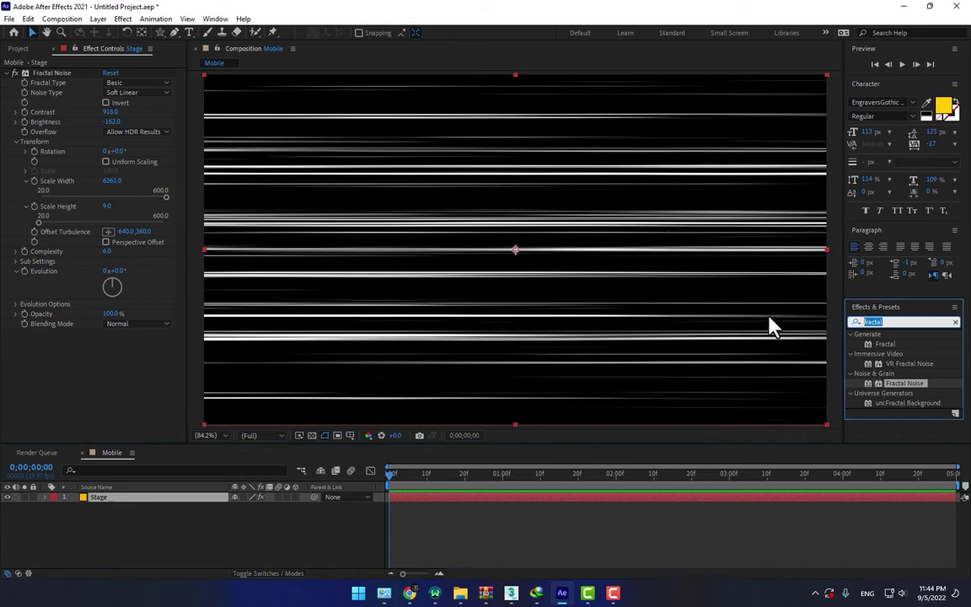
pyautogui.write('cc be')
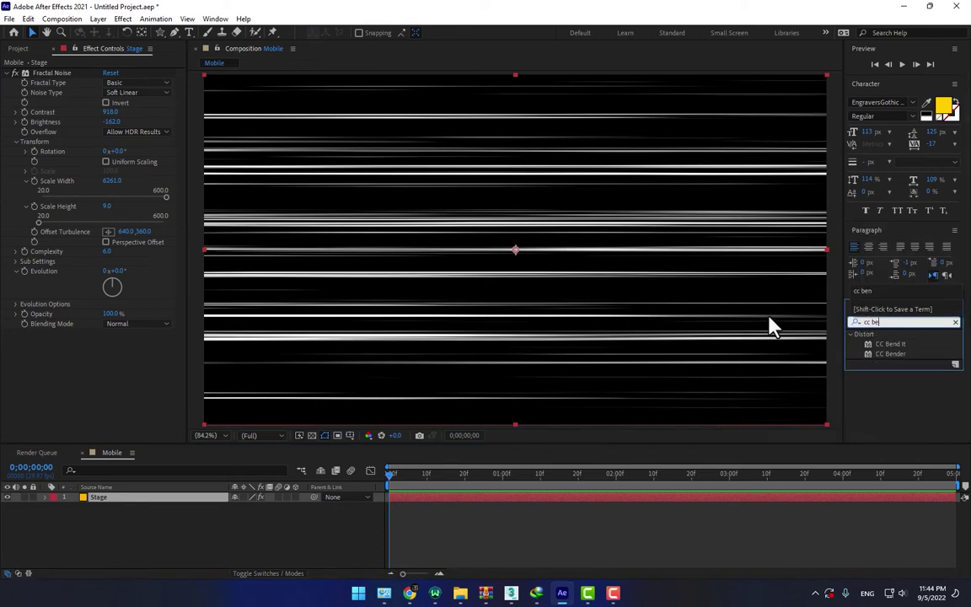
pyautogui.moveTo(890, 349); pyautogui.dragTo(443, 282)
pyautogui.moveTo(110, 344); pyautogui.dragTo(240, 342)
pyautogui.moveTo(515, 338); pyautogui.dragTo(425, 183)
pyautogui.moveTo(516, 165); pyautogui.dragTo(778, 212)
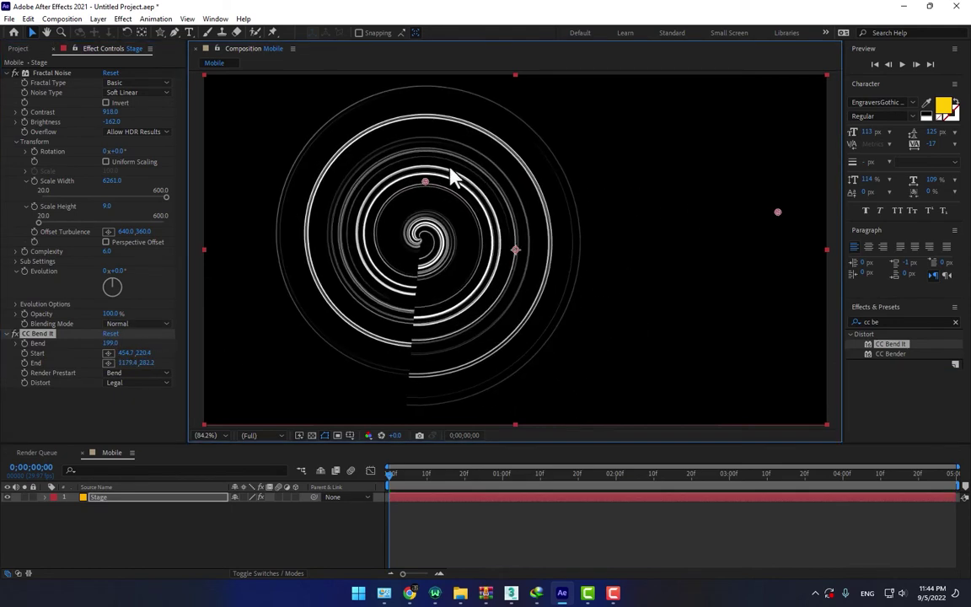
pyautogui.moveTo(423, 189); pyautogui.dragTo(443, 216)
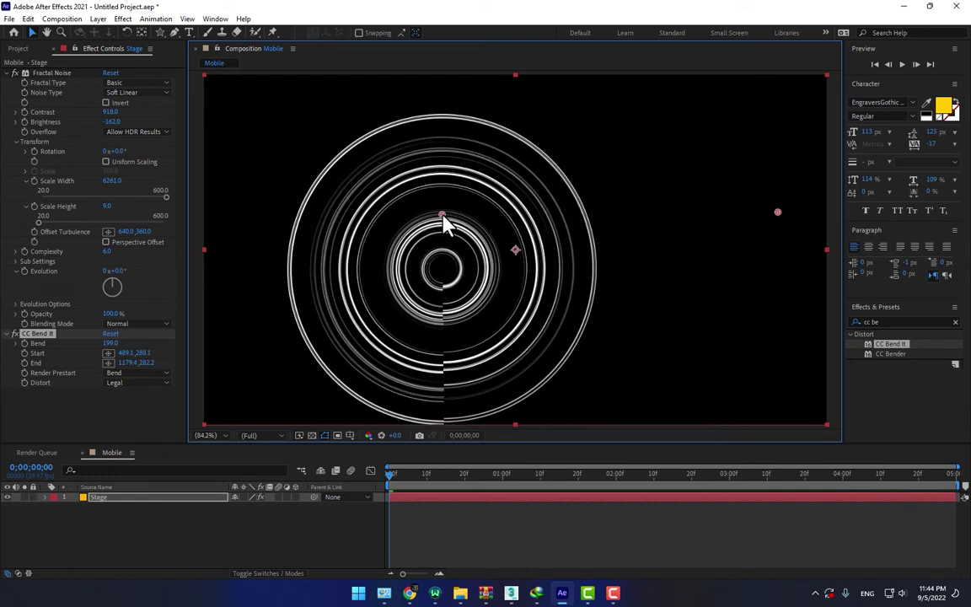
# - Fine-tune Bend to about 172.6 and set the End point near 1184.2,176.4
pyautogui.moveTo(108, 343); pyautogui.dragTo(56, 343)
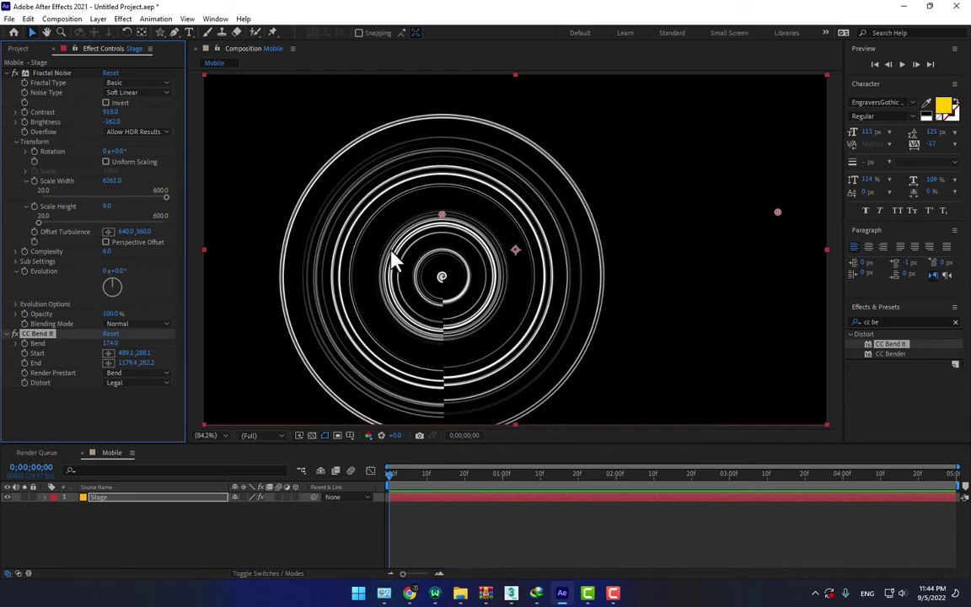
pyautogui.moveTo(445, 222); pyautogui.dragTo(417, 161)
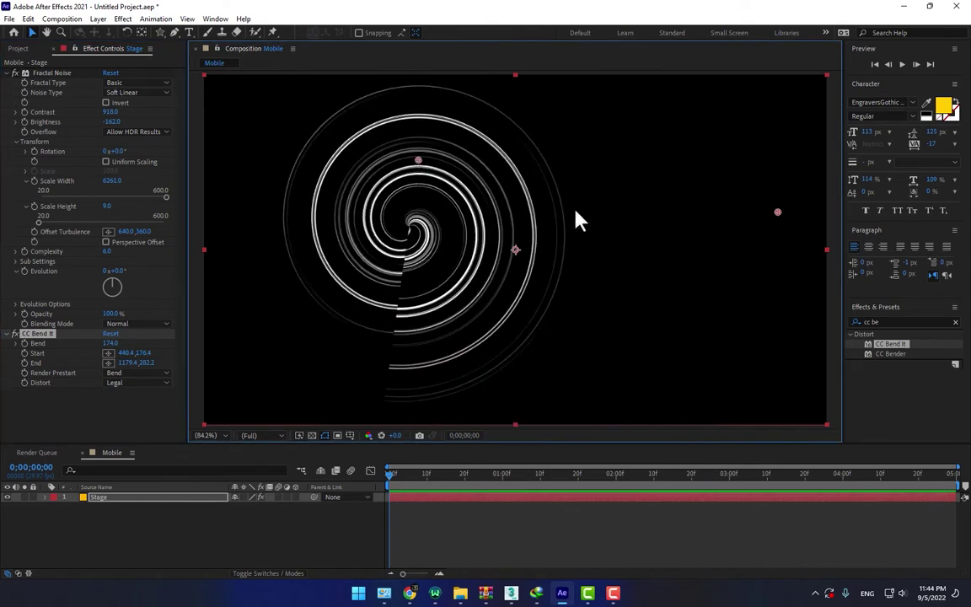
pyautogui.moveTo(778, 215); pyautogui.dragTo(791, 163)
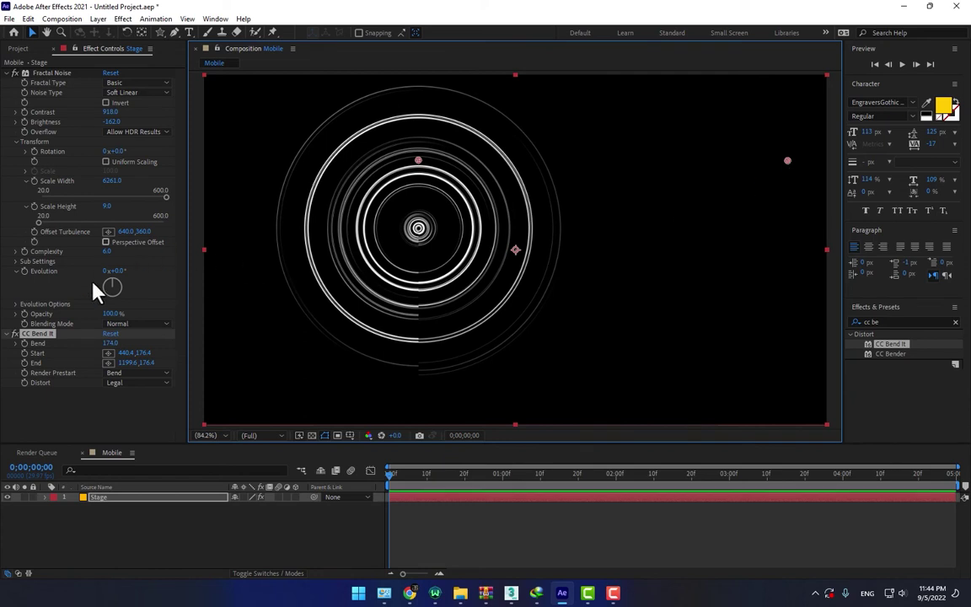
pyautogui.moveTo(112, 343)
pyautogui.mouseDown()
pyautogui.moveTo(4, 354)
pyautogui.moveTo(119, 353)
pyautogui.mouseUp()
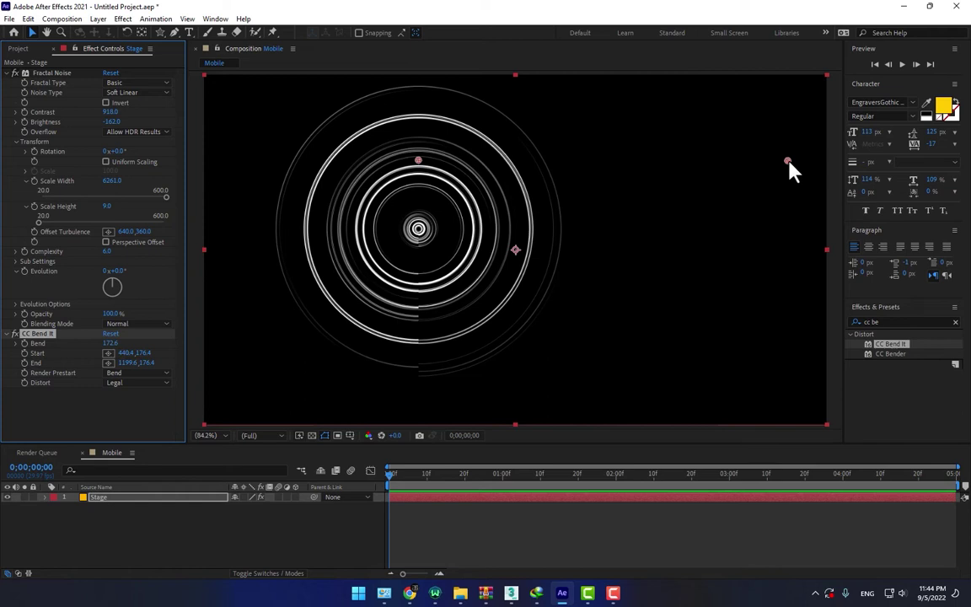
pyautogui.moveTo(788, 162)
pyautogui.mouseDown()
pyautogui.moveTo(800, 164)
pyautogui.moveTo(780, 161)
pyautogui.mouseUp()
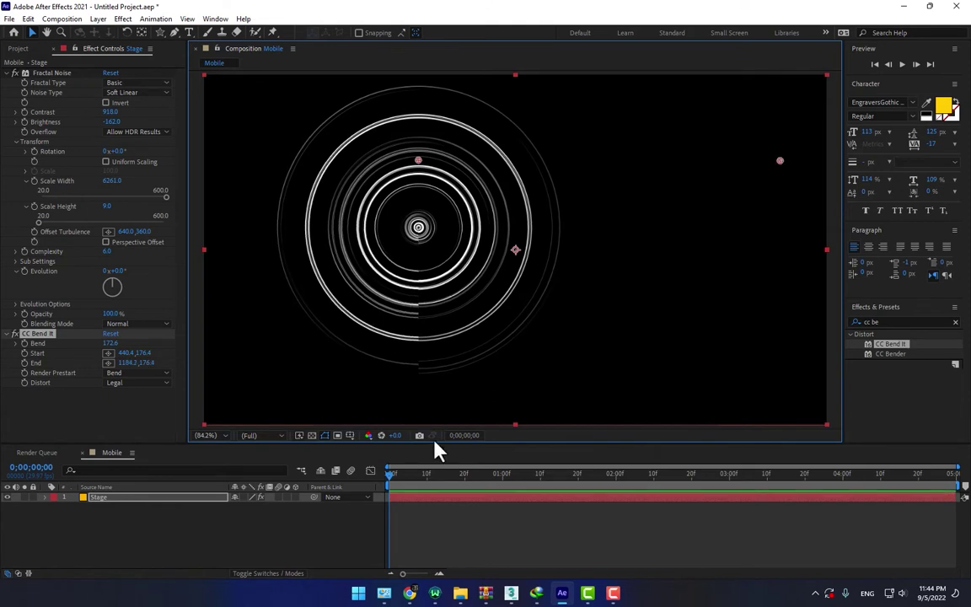
# - Keyframe Fractal Noise Evolution to 5 revolutions at 0;00;04;29 and preview the animation
pyautogui.click(152, 520)
pyautogui.click(121, 504)
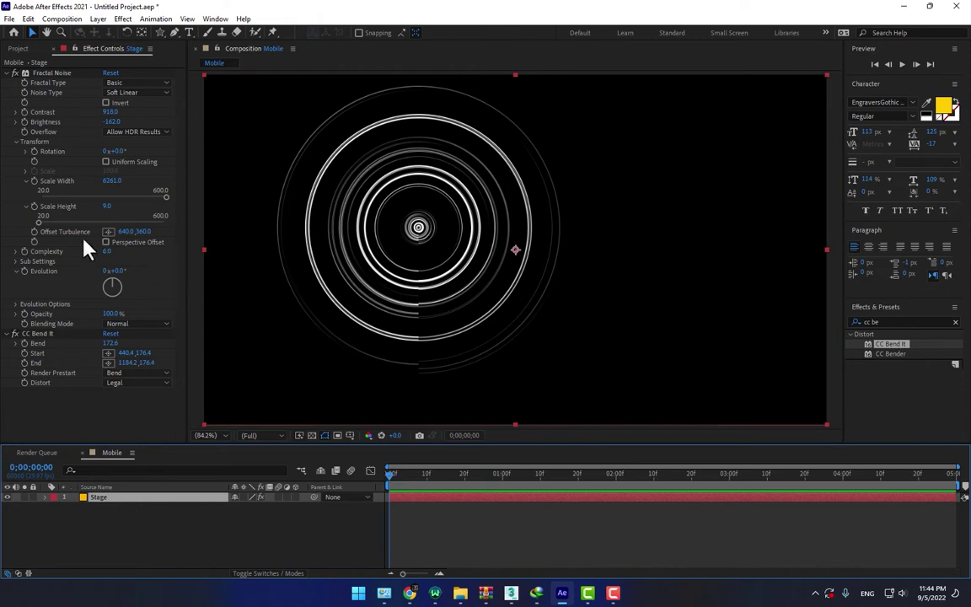
pyautogui.click(25, 270)
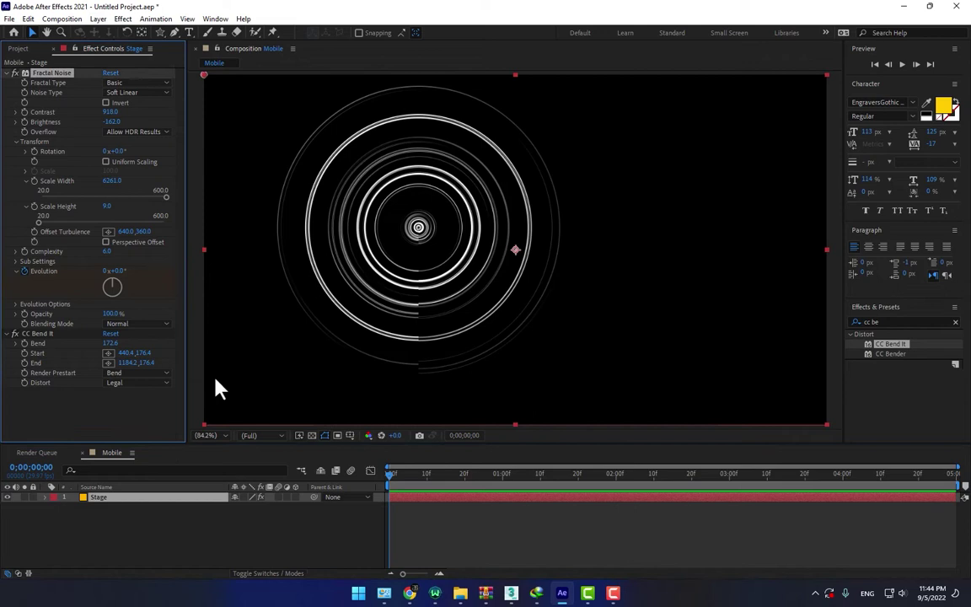
pyautogui.press('End')
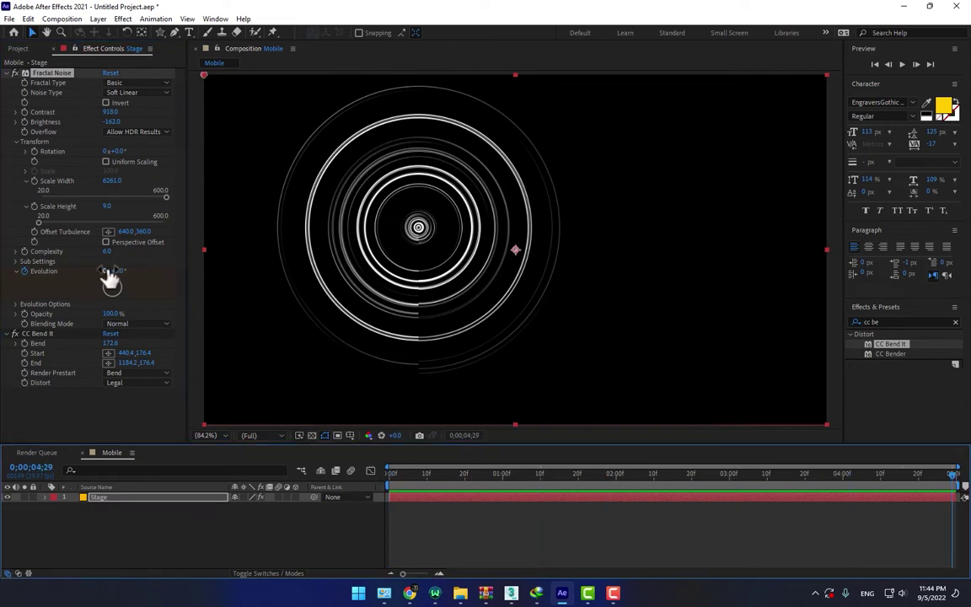
pyautogui.click(106, 271)
pyautogui.write('5')
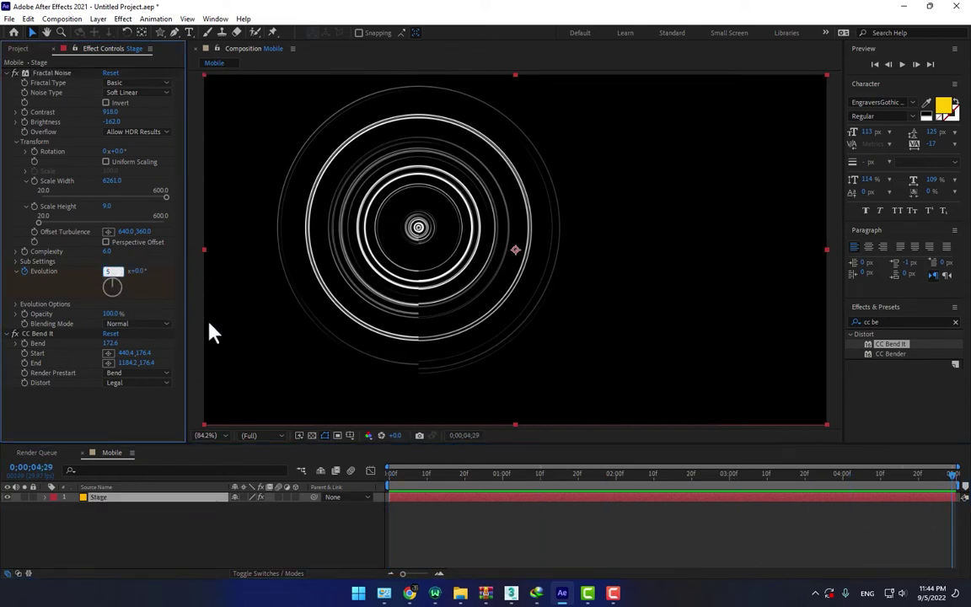
pyautogui.press('Return')
pyautogui.press('space')
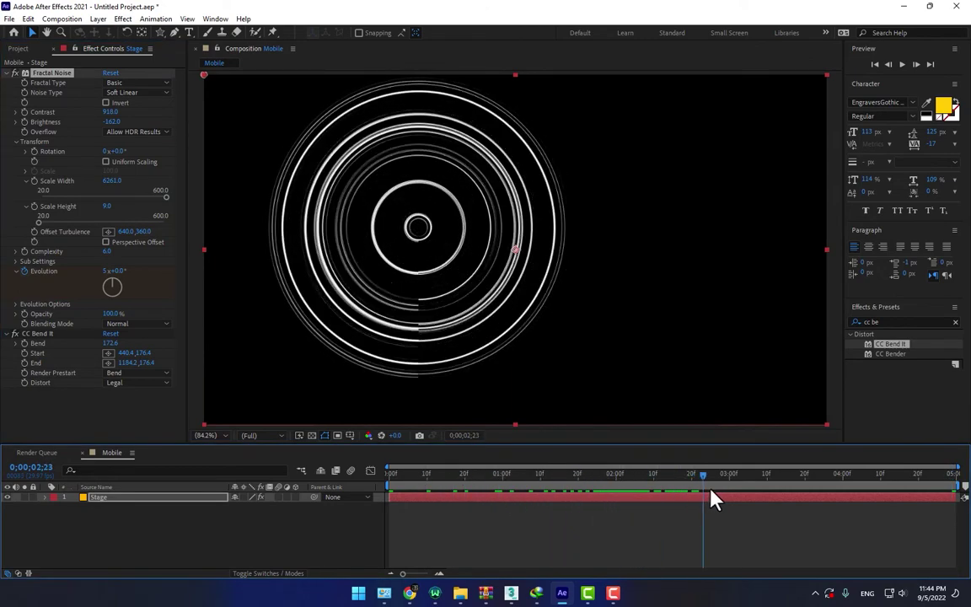
# - Apply Hue/Saturation with Colorize on, Colorize Saturation 100 and Colorize Hue 16°
pyautogui.click(913, 321)
pyautogui.write('hue')
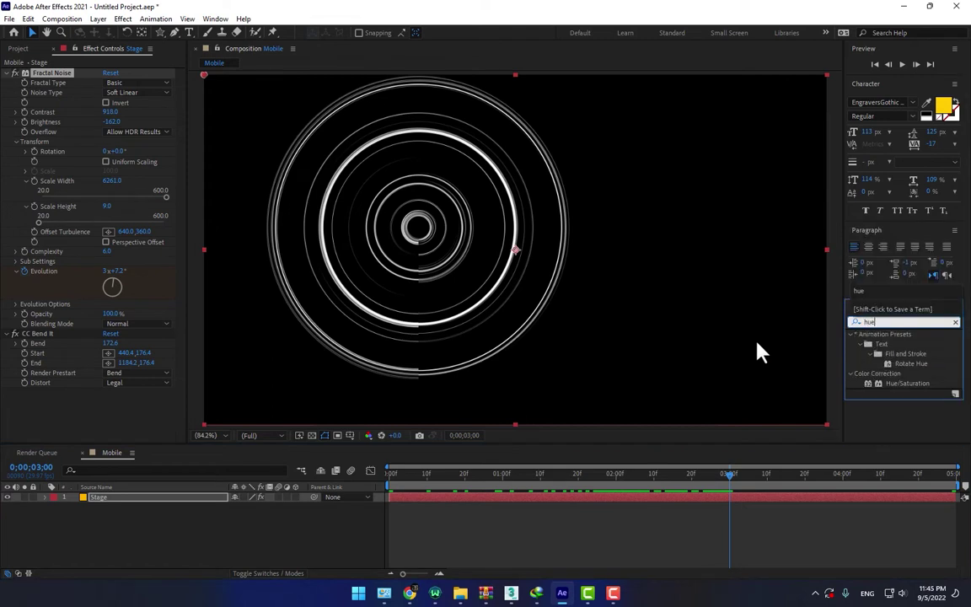
pyautogui.moveTo(879, 383); pyautogui.dragTo(435, 256)
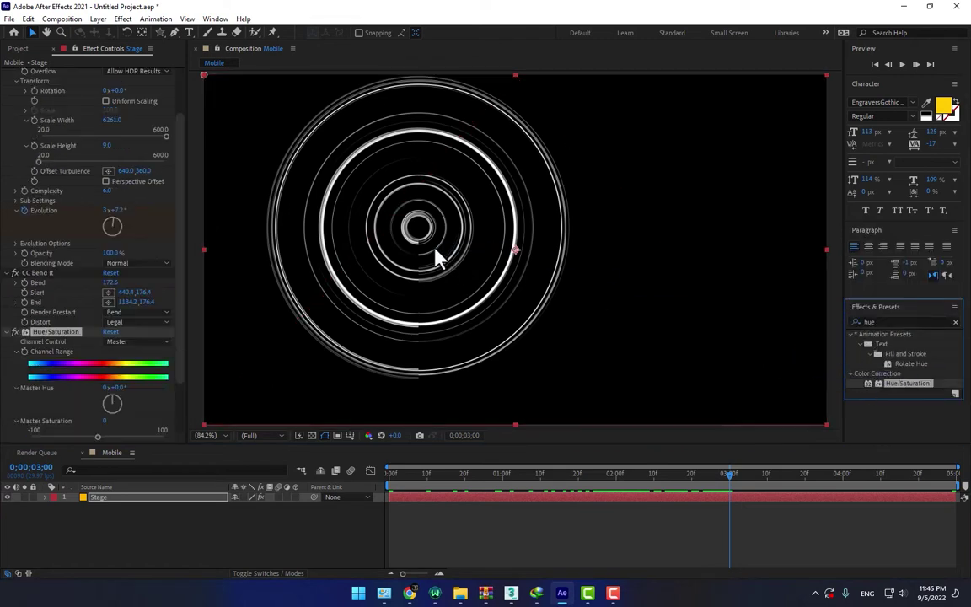
pyautogui.click(105, 409)
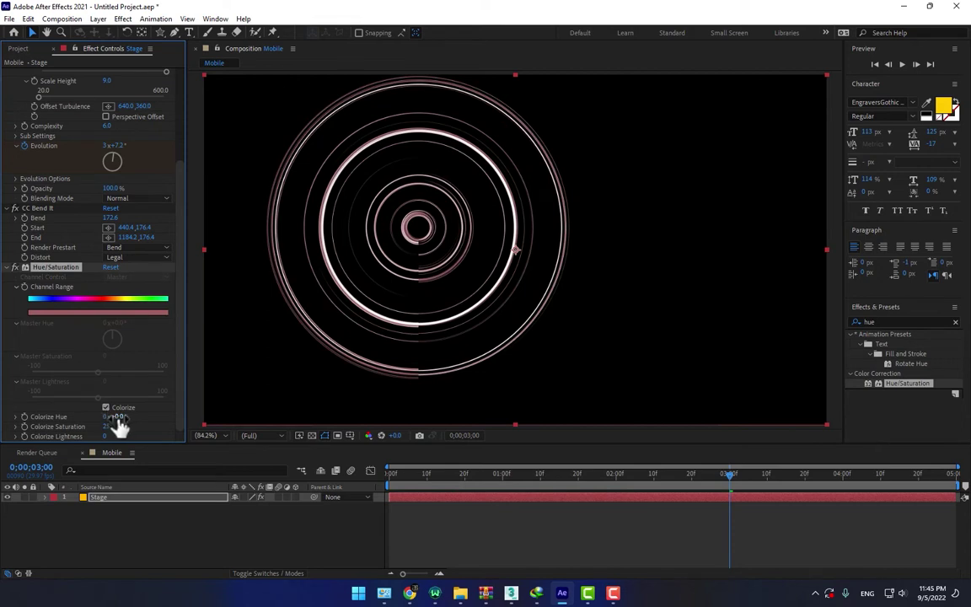
pyautogui.moveTo(108, 427); pyautogui.dragTo(190, 431)
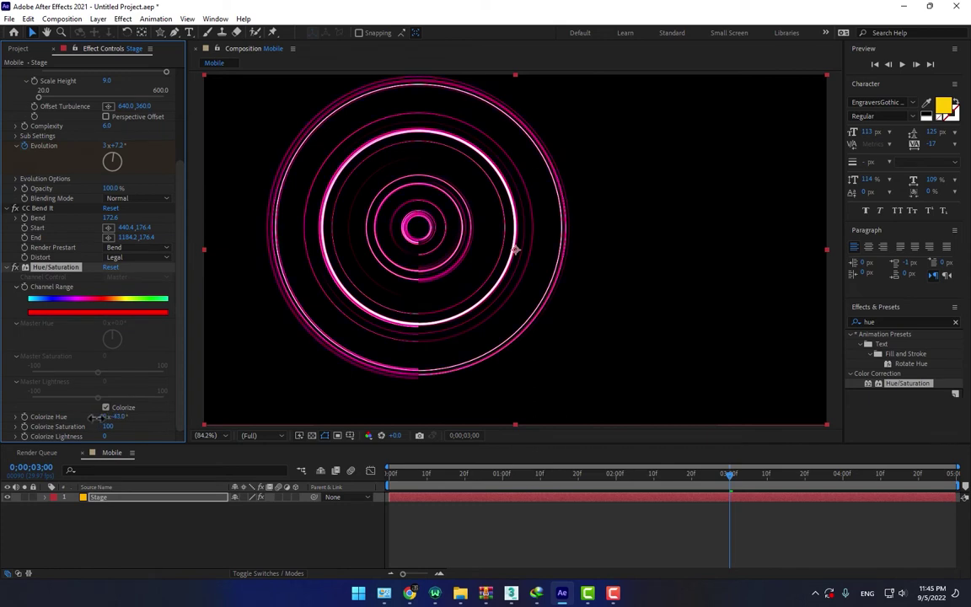
pyautogui.moveTo(118, 418); pyautogui.dragTo(140, 425)
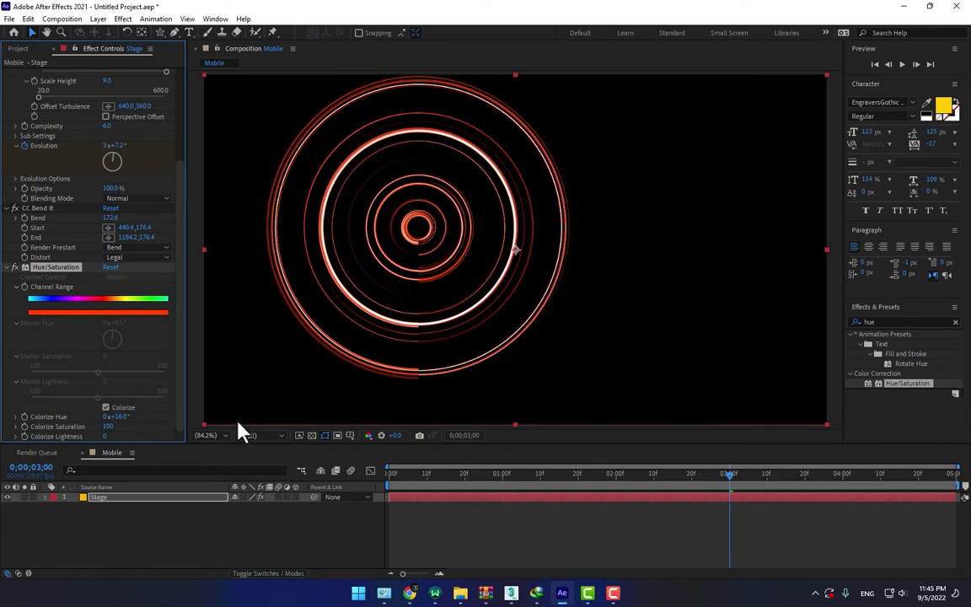
# - Pre-compose Stage with all attributes into a Stage composition and move its anchor to the ring centre
pyautogui.rightClick(109, 501)
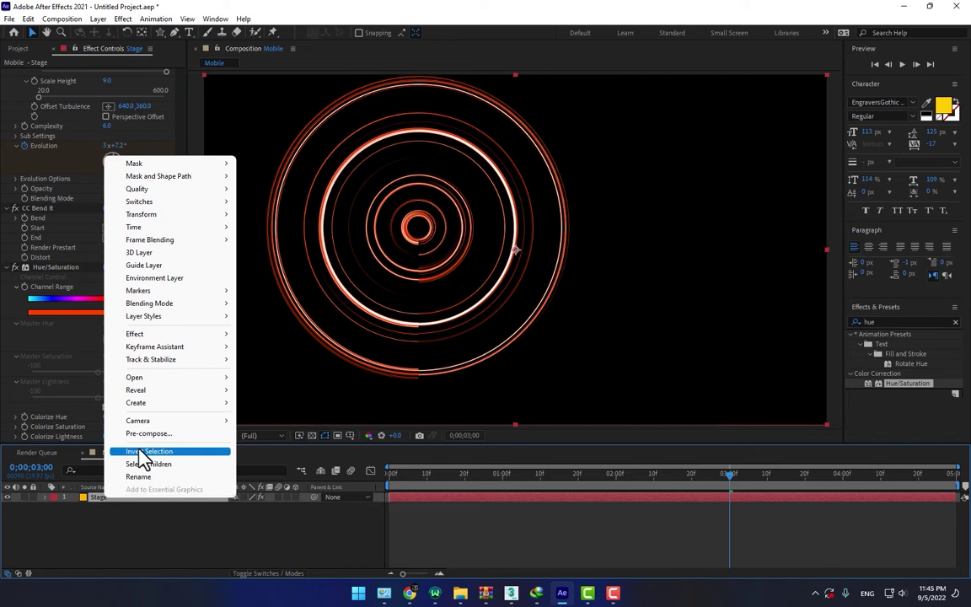
pyautogui.click(156, 434)
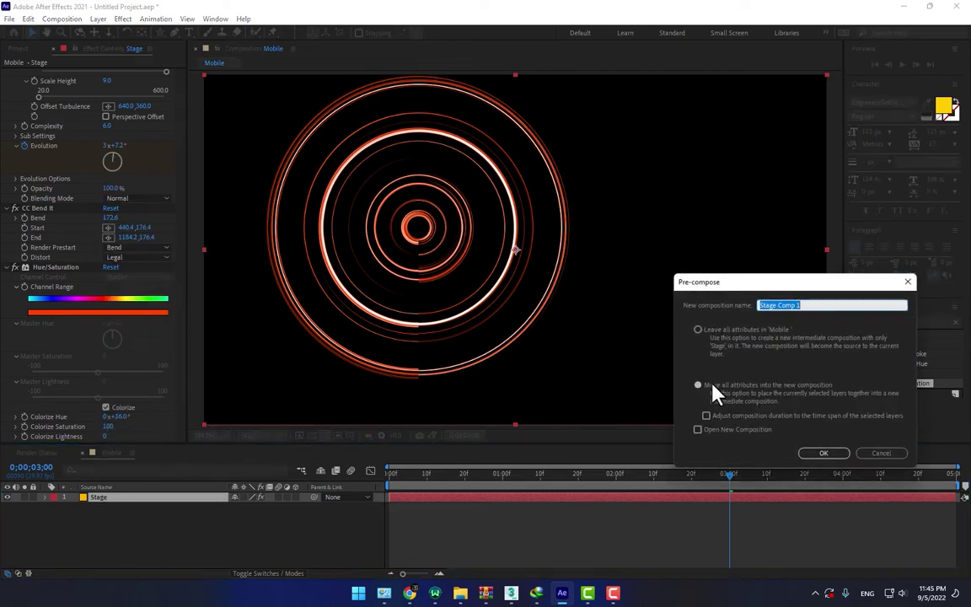
pyautogui.moveTo(810, 305); pyautogui.dragTo(786, 304)
pyautogui.click(825, 454)
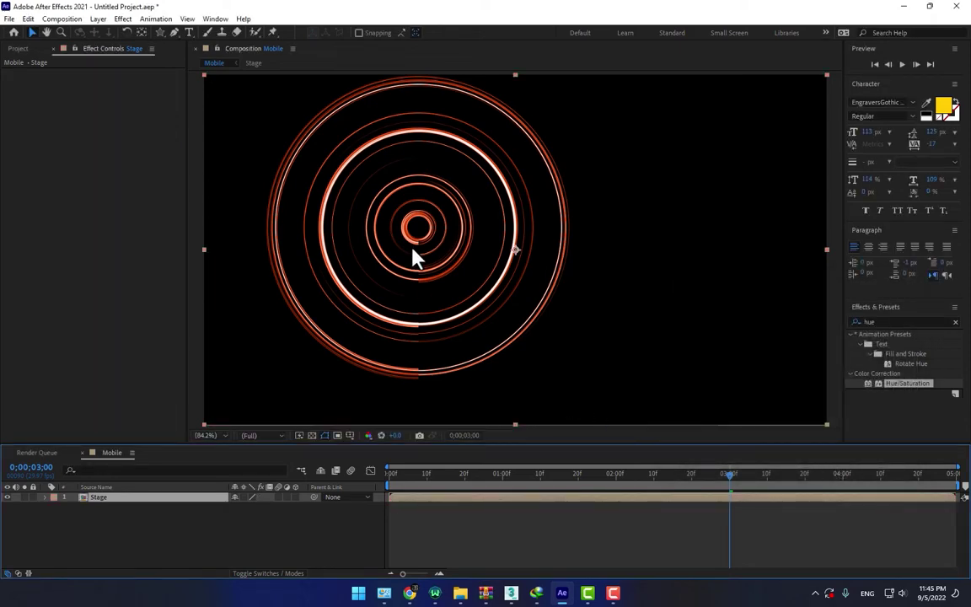
pyautogui.press('y')
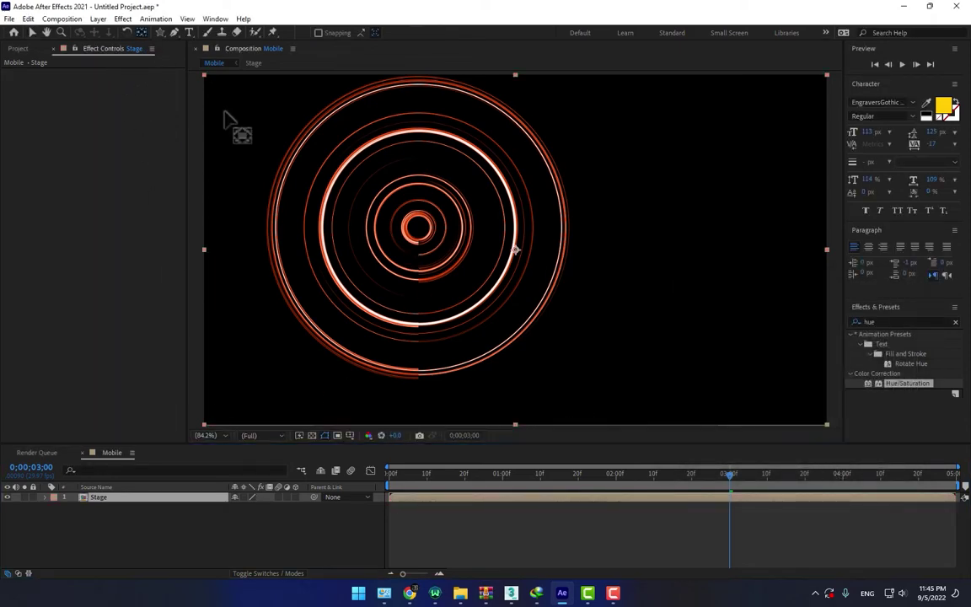
pyautogui.moveTo(510, 249); pyautogui.dragTo(417, 224)
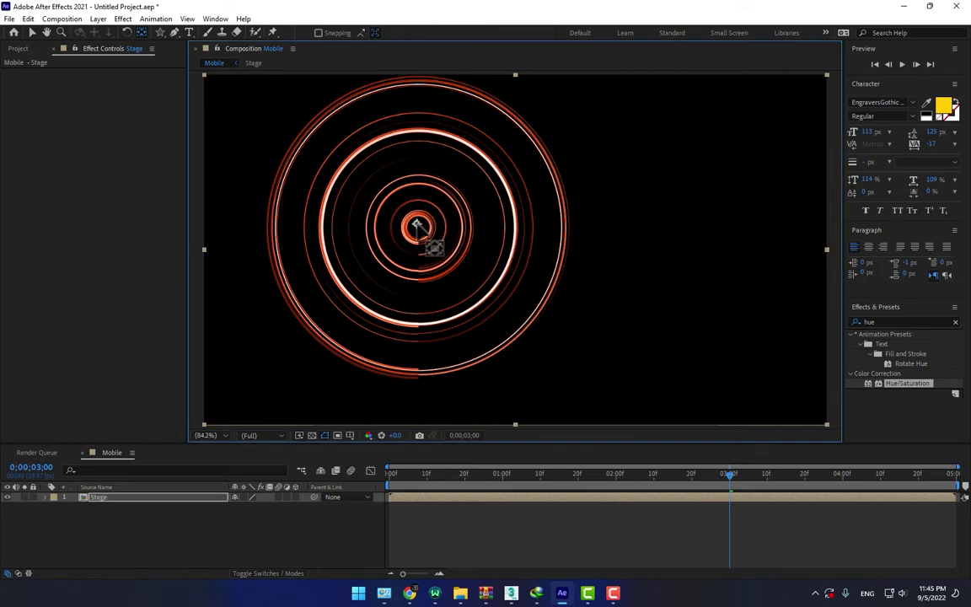
# - Enable 3D on the Stage layer and tilt the rings back to lie nearly flat
pyautogui.press('w')
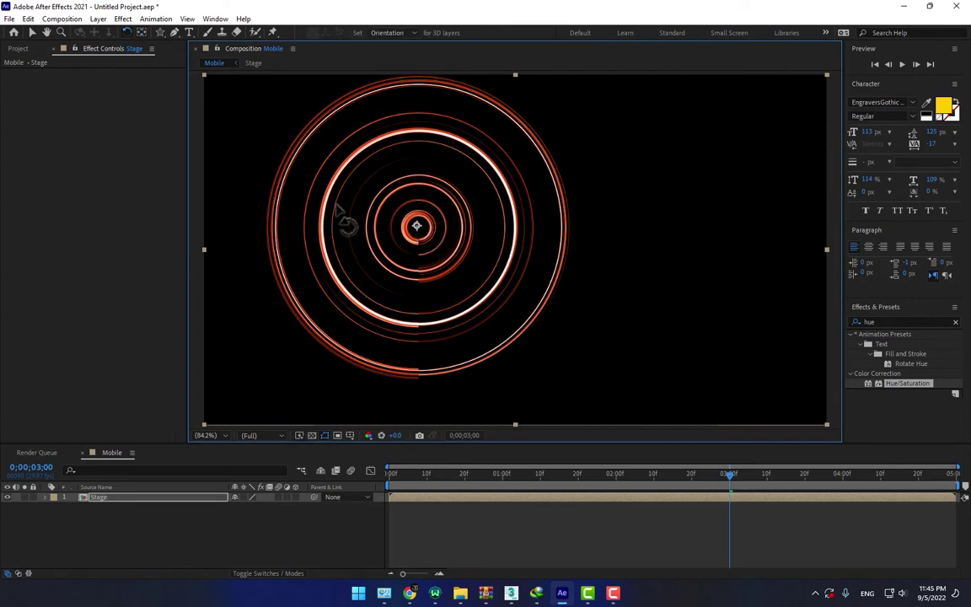
pyautogui.moveTo(341, 217); pyautogui.dragTo(585, 286)
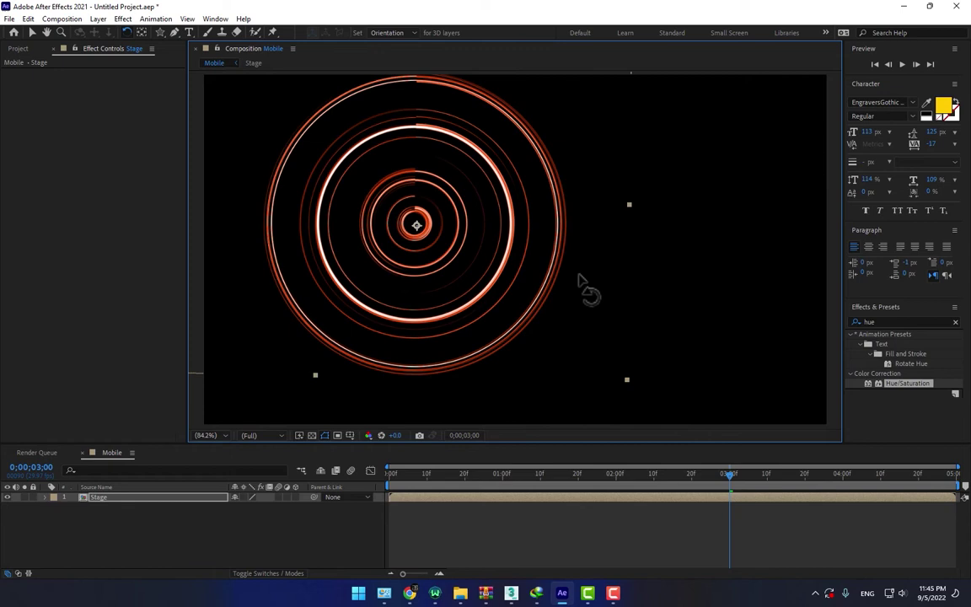
pyautogui.moveTo(524, 316); pyautogui.dragTo(535, 325)
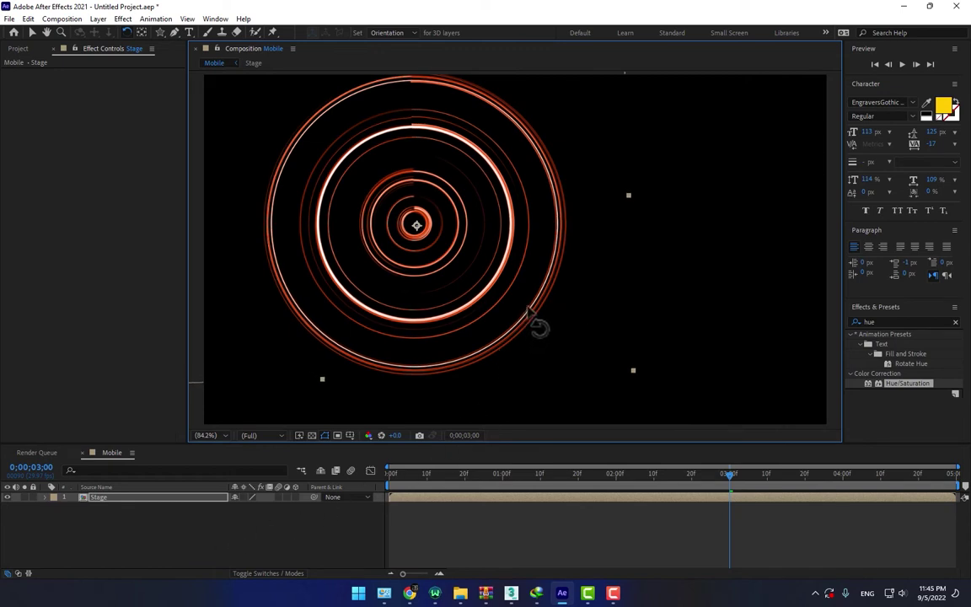
pyautogui.click(314, 497)
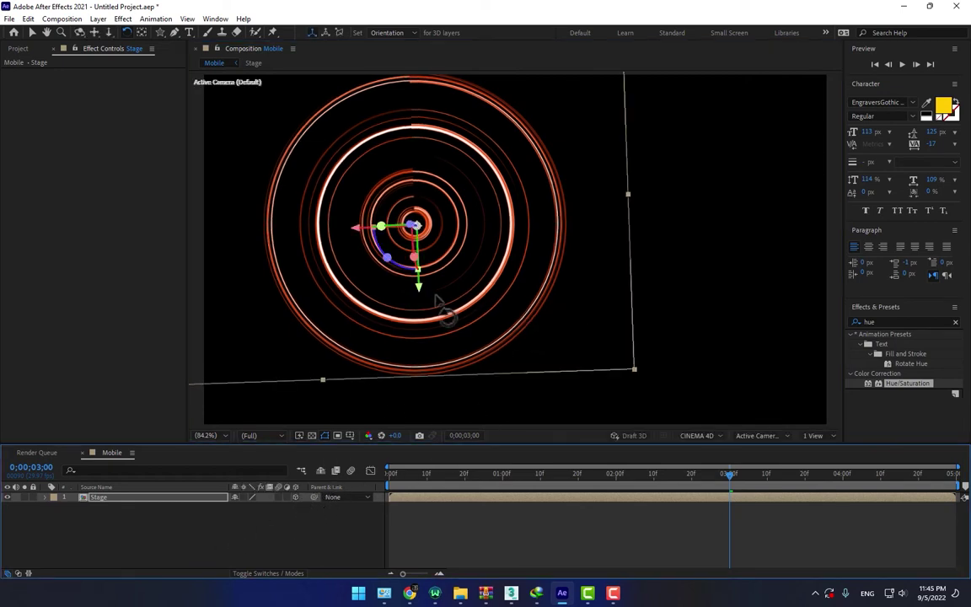
pyautogui.moveTo(416, 226); pyautogui.dragTo(425, 295)
pyautogui.press('v')
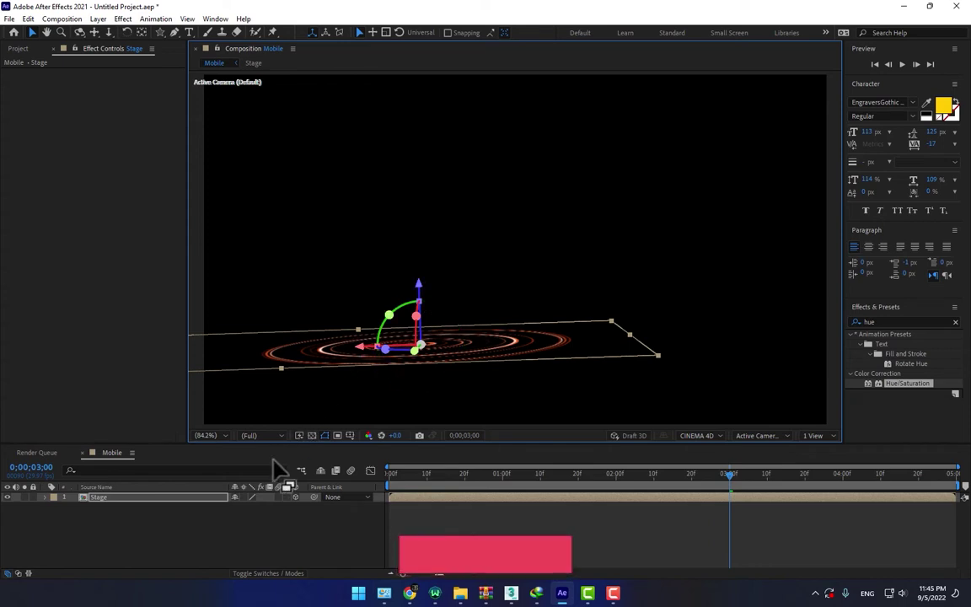
# - Scale the ring floor to 187% and rotate it to lie almost horizontal
pyautogui.press('s')
pyautogui.moveTo(291, 506); pyautogui.dragTo(344, 508)
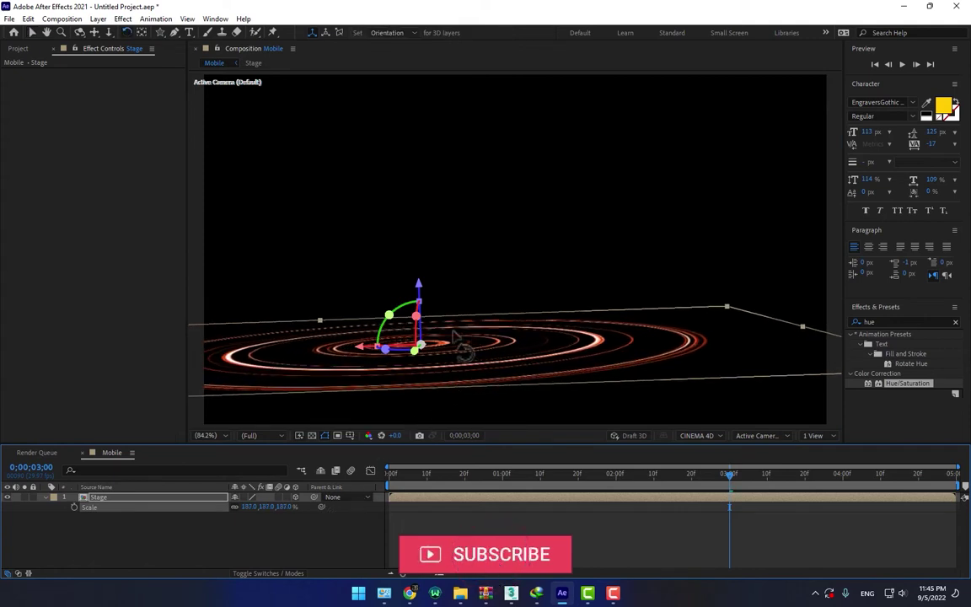
pyautogui.press('w')
pyautogui.moveTo(407, 301); pyautogui.dragTo(421, 300)
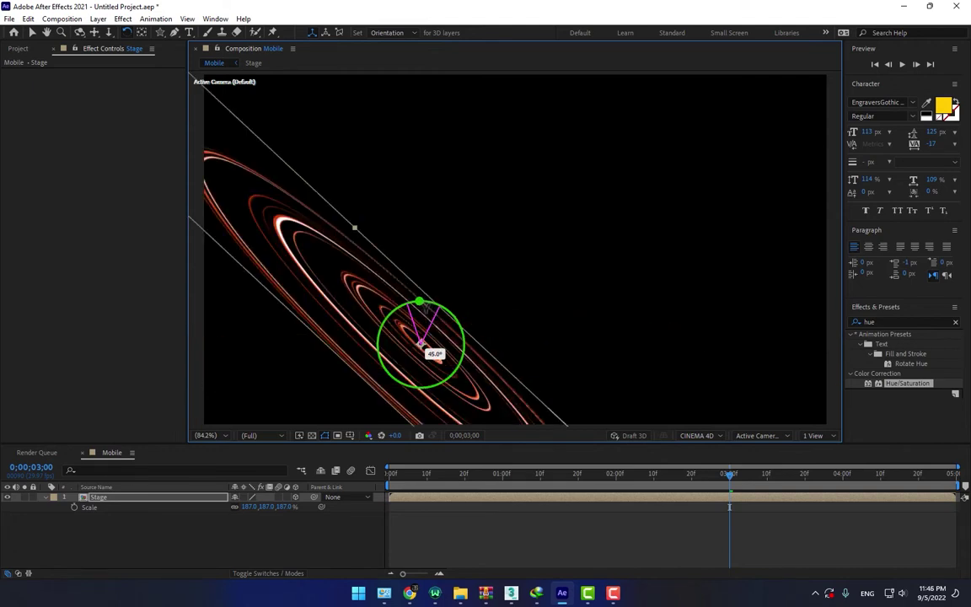
pyautogui.moveTo(434, 310); pyautogui.dragTo(411, 306)
pyautogui.click(301, 528)
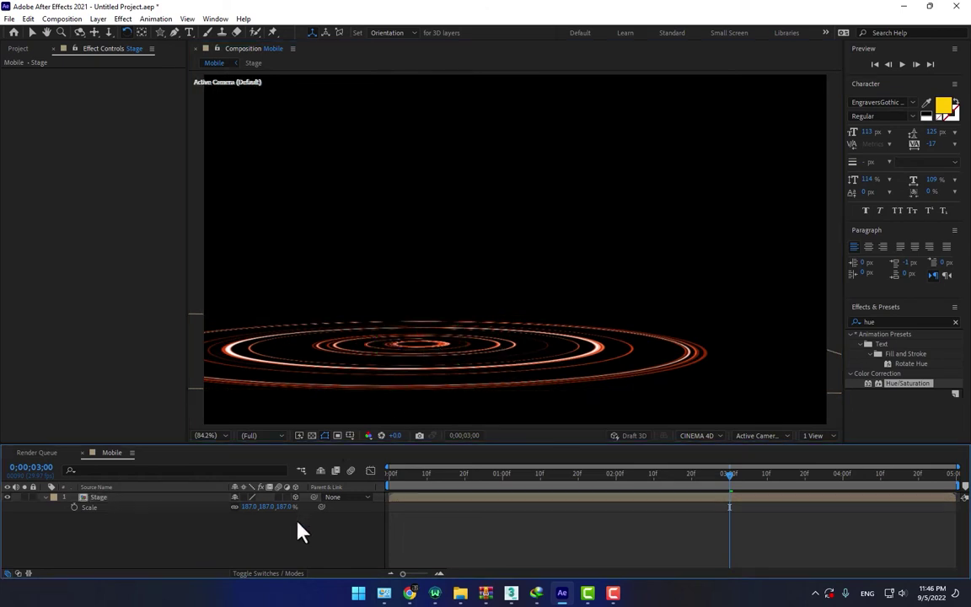
# - Duplicate the Stage layer with Ctrl+D and rotate the copy upright into an arch
pyautogui.click(163, 504)
pyautogui.hotkey('ctrl', 'd')
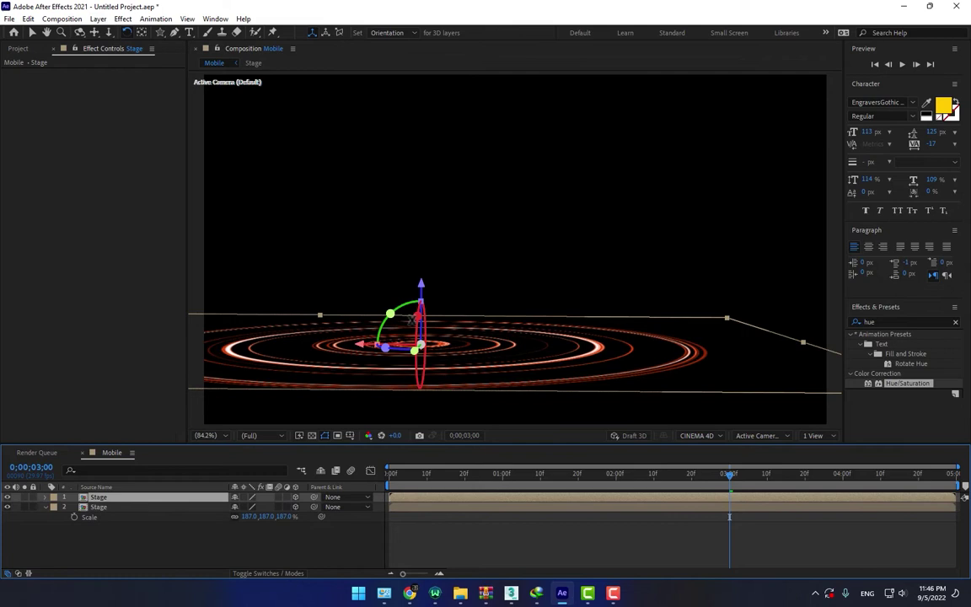
pyautogui.moveTo(411, 320); pyautogui.dragTo(416, 351)
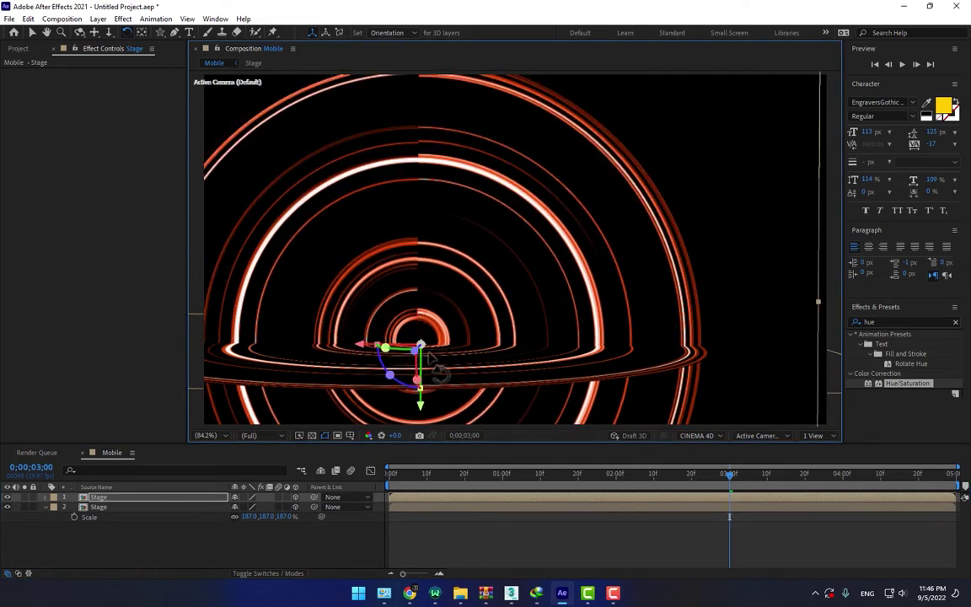
pyautogui.moveTo(353, 313); pyautogui.dragTo(531, 336)
# - Add a new camera to the composition using the 20mm lens preset
pyautogui.rightClick(335, 552)
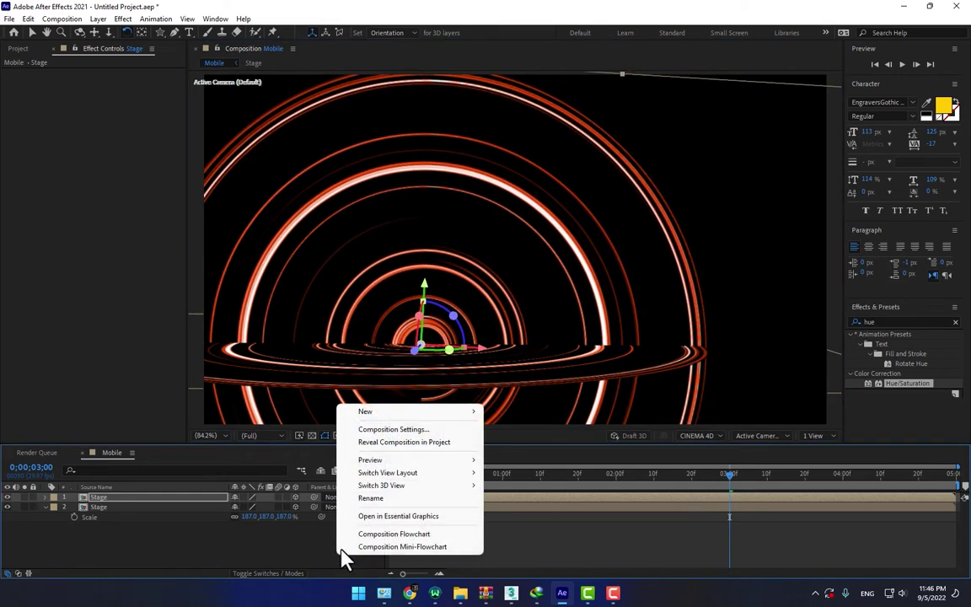
pyautogui.moveTo(404, 411)
pyautogui.click(517, 467)
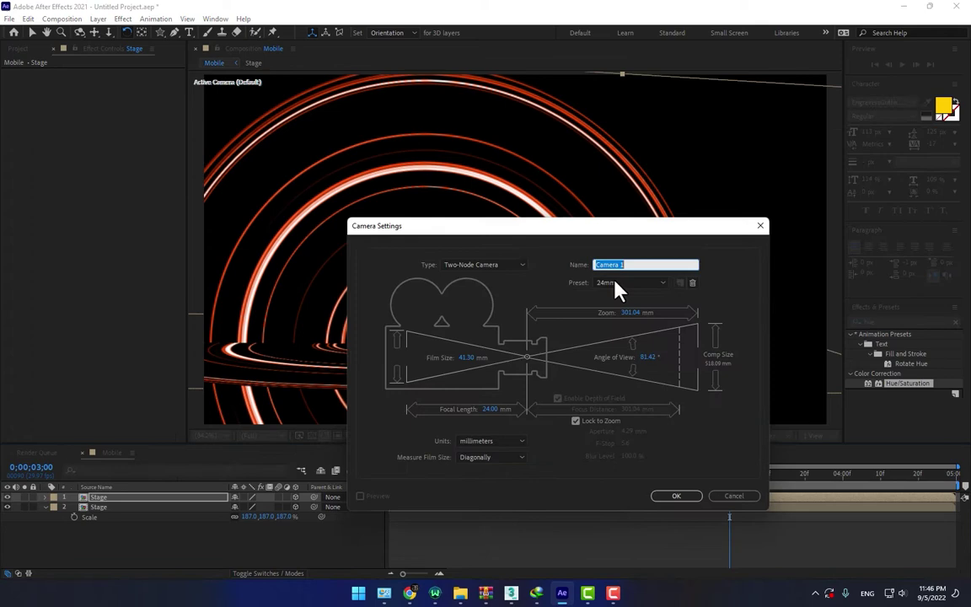
pyautogui.click(633, 282)
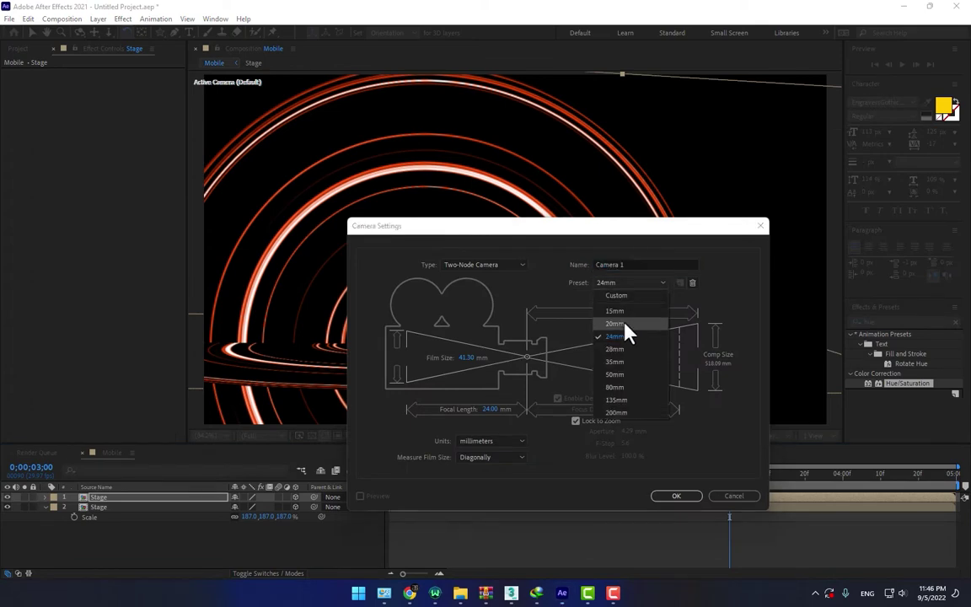
pyautogui.click(627, 318)
pyautogui.click(674, 496)
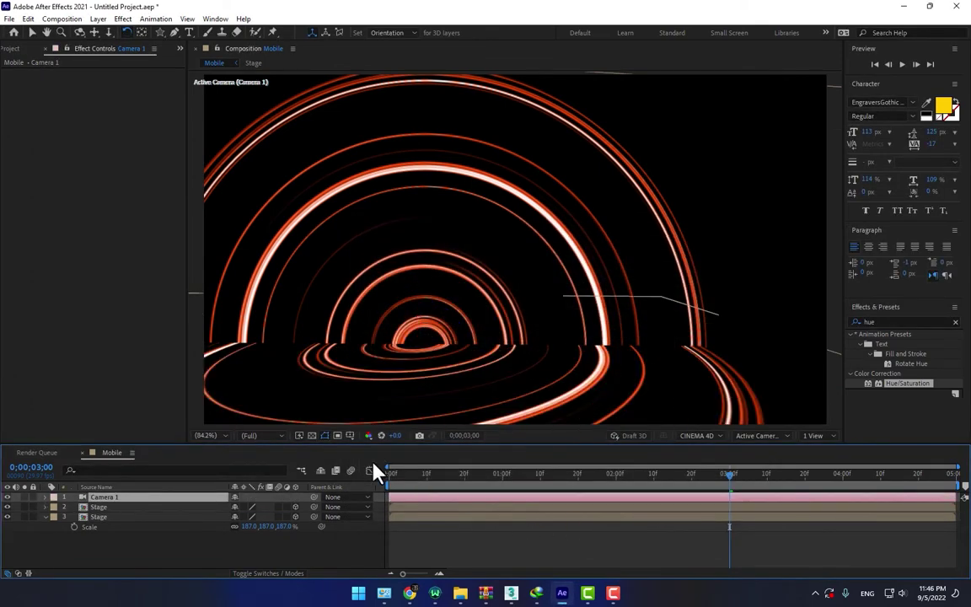
# - Push the upright Stage rings deeper into the scene and scale them to 328%
pyautogui.click(99, 515)
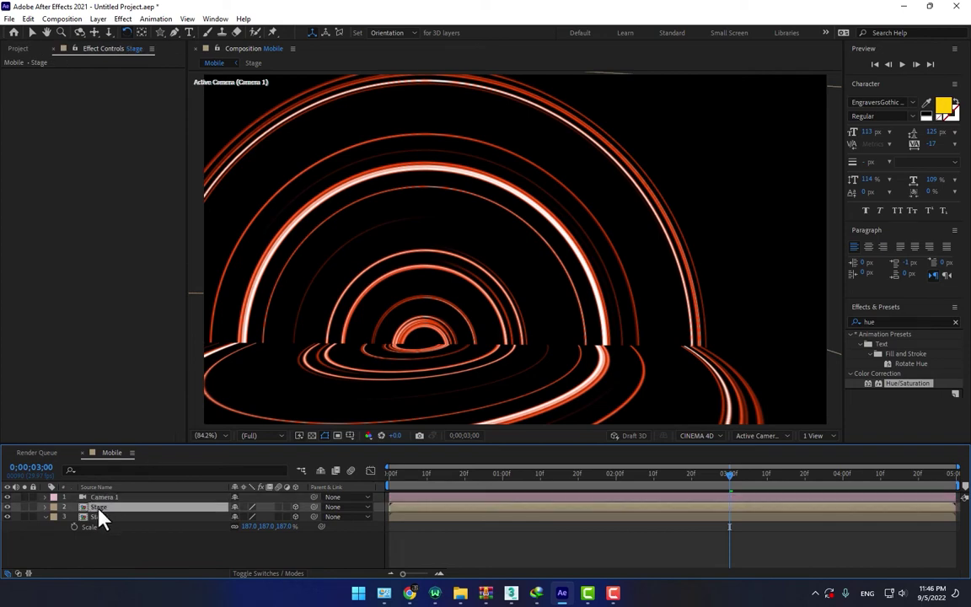
pyautogui.click(99, 507)
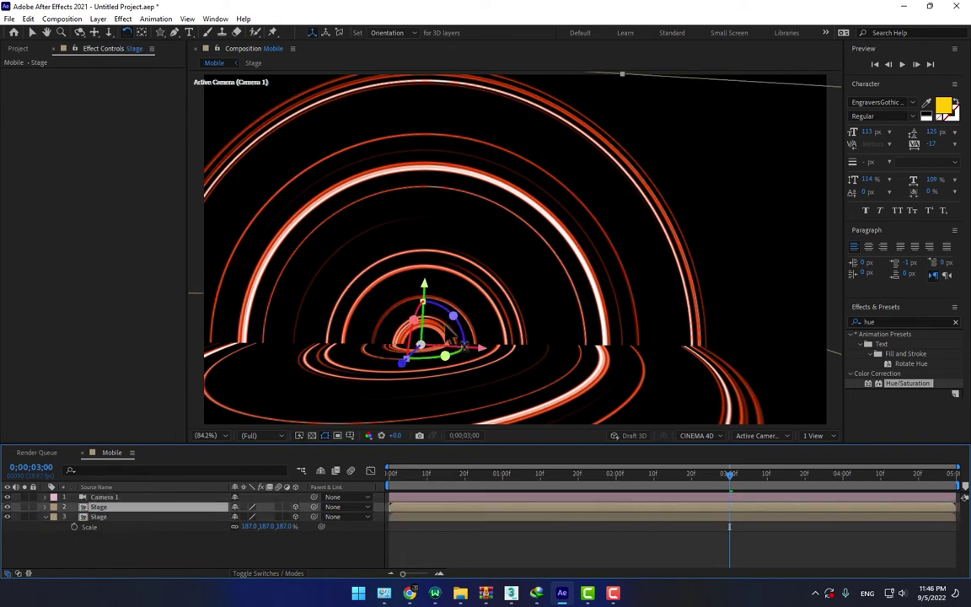
pyautogui.moveTo(410, 375); pyautogui.dragTo(600, 295)
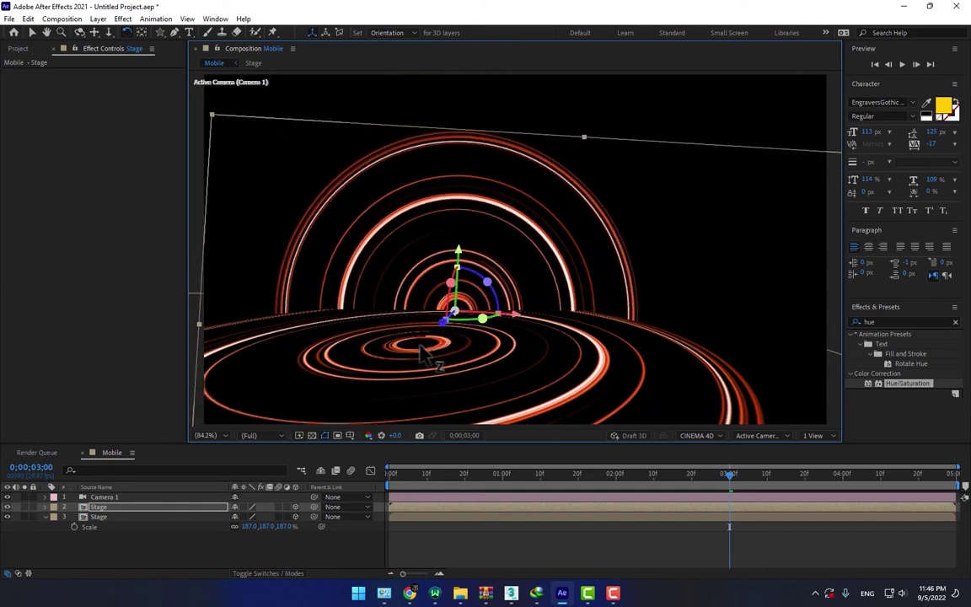
pyautogui.press('s')
pyautogui.moveTo(268, 517); pyautogui.dragTo(413, 510)
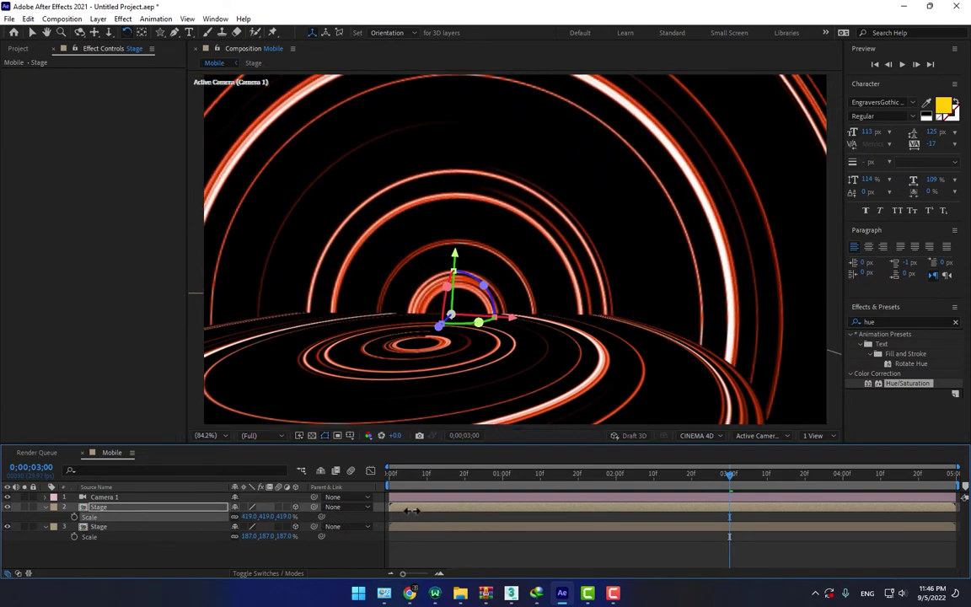
pyautogui.moveTo(298, 511); pyautogui.dragTo(242, 523)
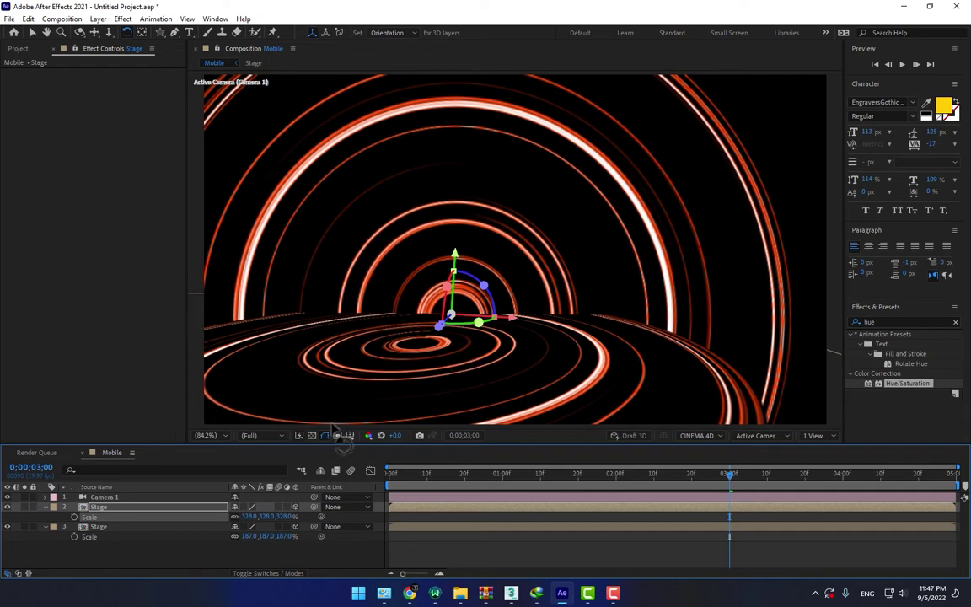
# - Slide both Stage ring layers along X to centre them, then push the rings back along Z
pyautogui.press('v')
pyautogui.click(108, 530)
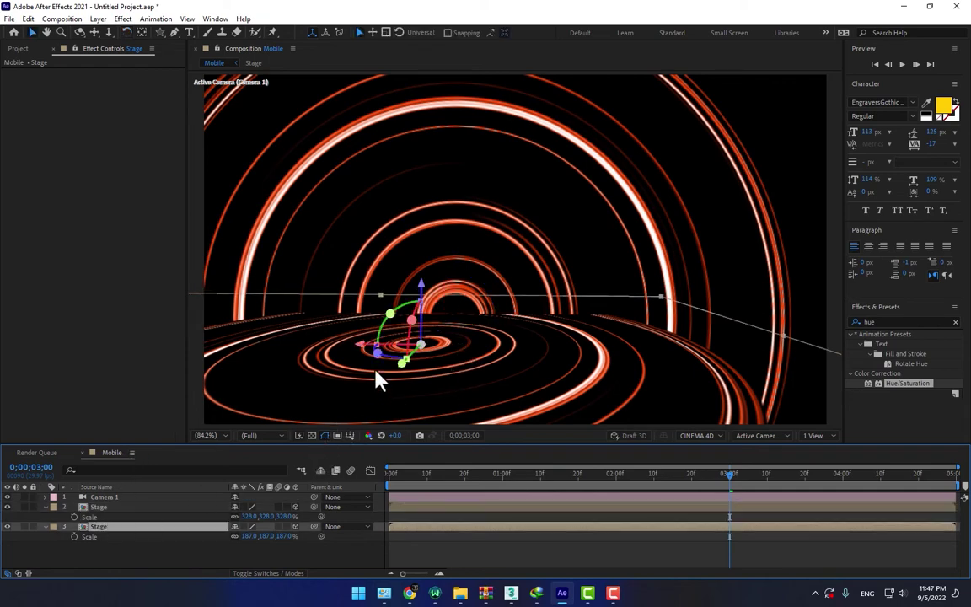
pyautogui.moveTo(365, 354); pyautogui.dragTo(451, 348)
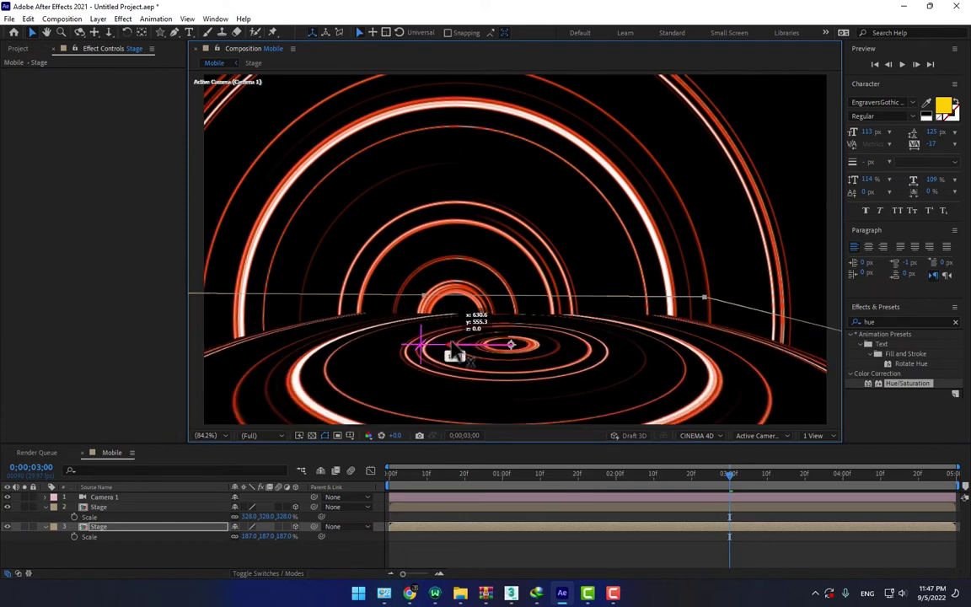
pyautogui.click(574, 226)
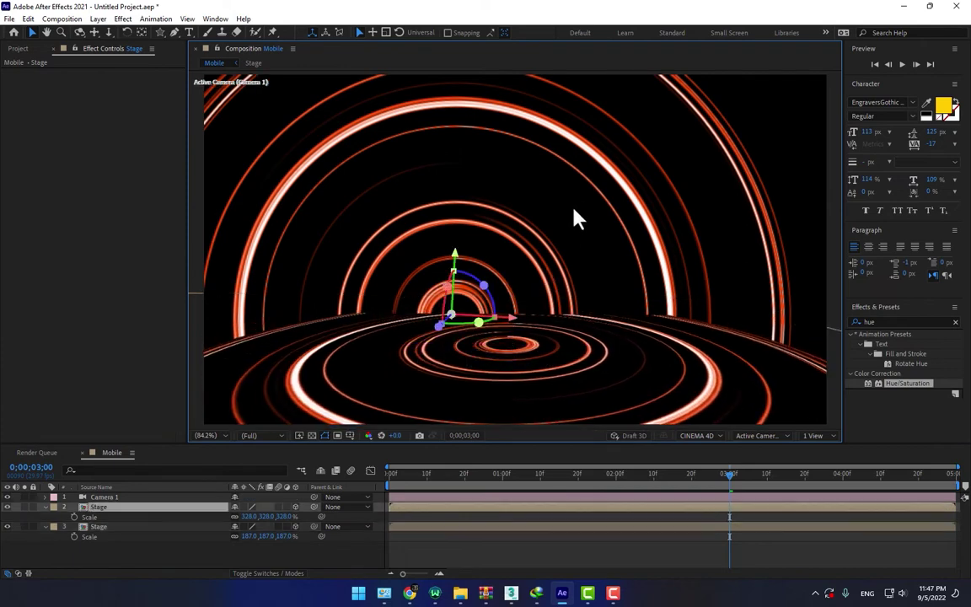
pyautogui.moveTo(511, 323); pyautogui.dragTo(585, 318)
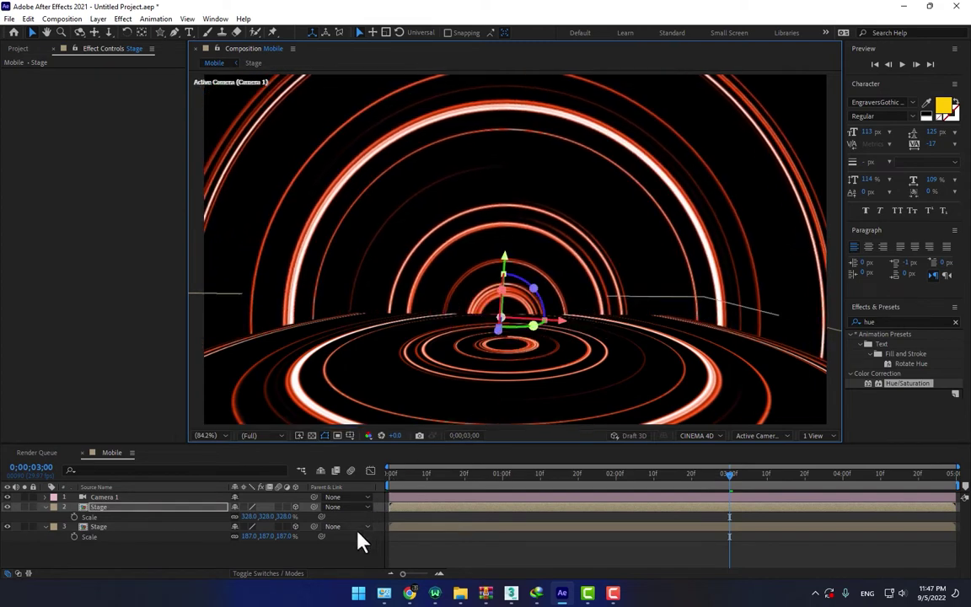
pyautogui.click(331, 564)
pyautogui.scroll(-2, 430, 386)
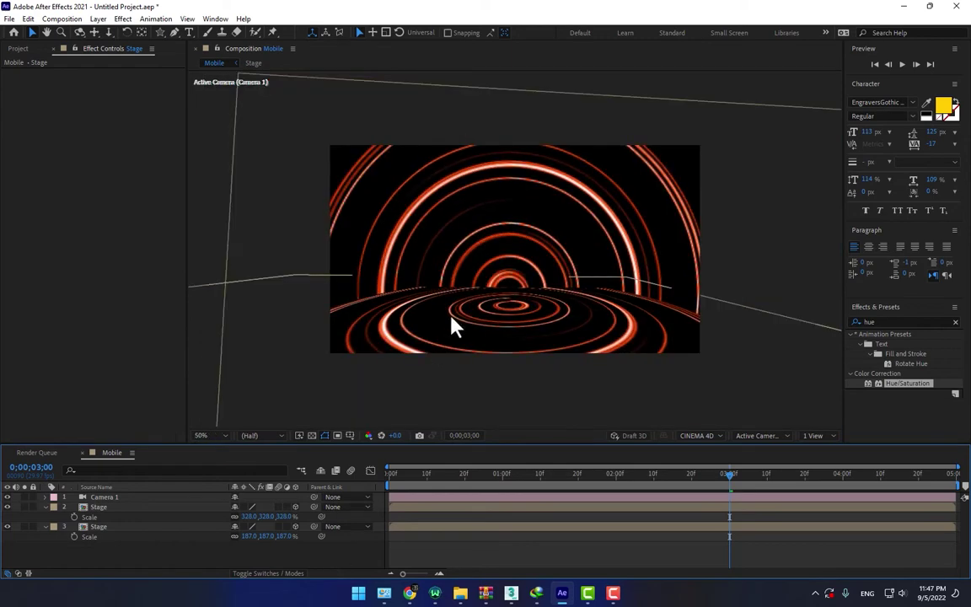
pyautogui.click(512, 194)
pyautogui.moveTo(507, 303); pyautogui.dragTo(520, 285)
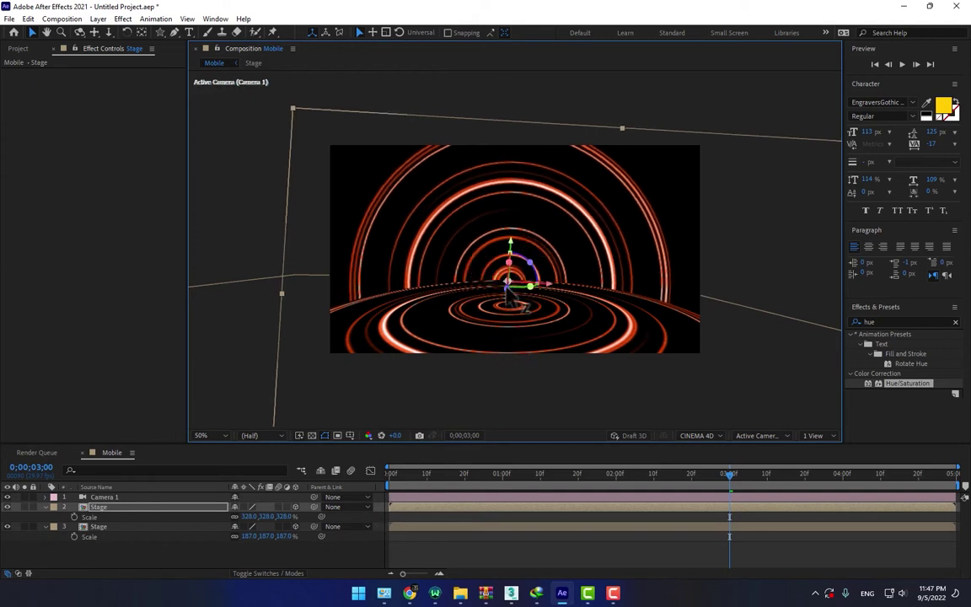
# - Add Glow to layer 3 Stage with a 53.7% threshold and duplicate it
pyautogui.click(367, 557)
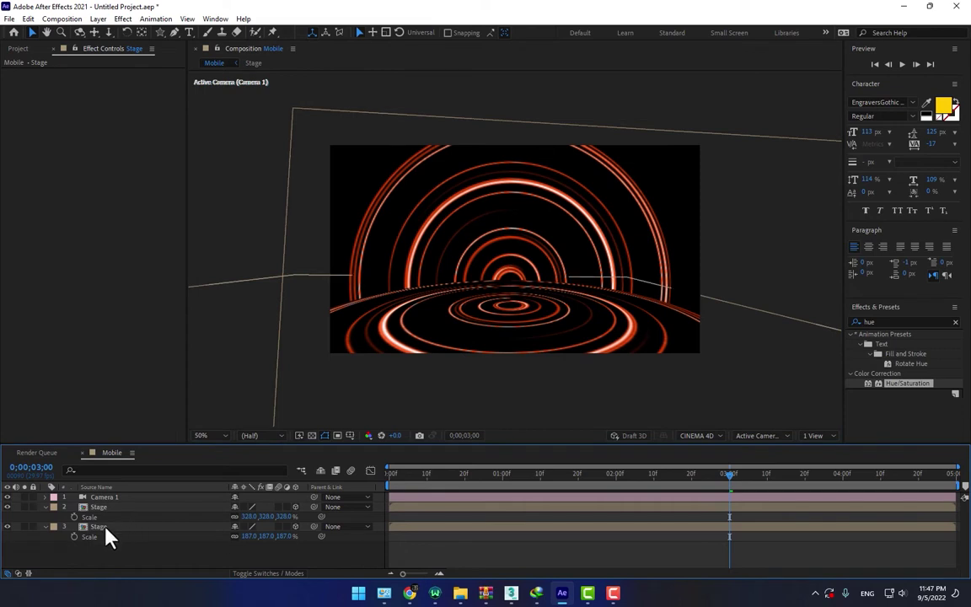
pyautogui.click(106, 528)
pyautogui.click(883, 322)
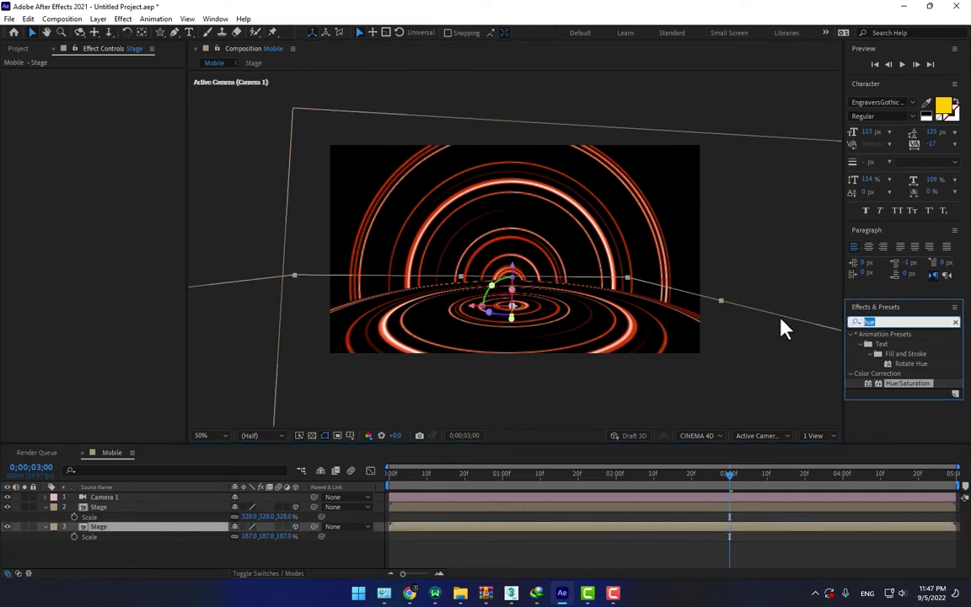
pyautogui.write('glow')
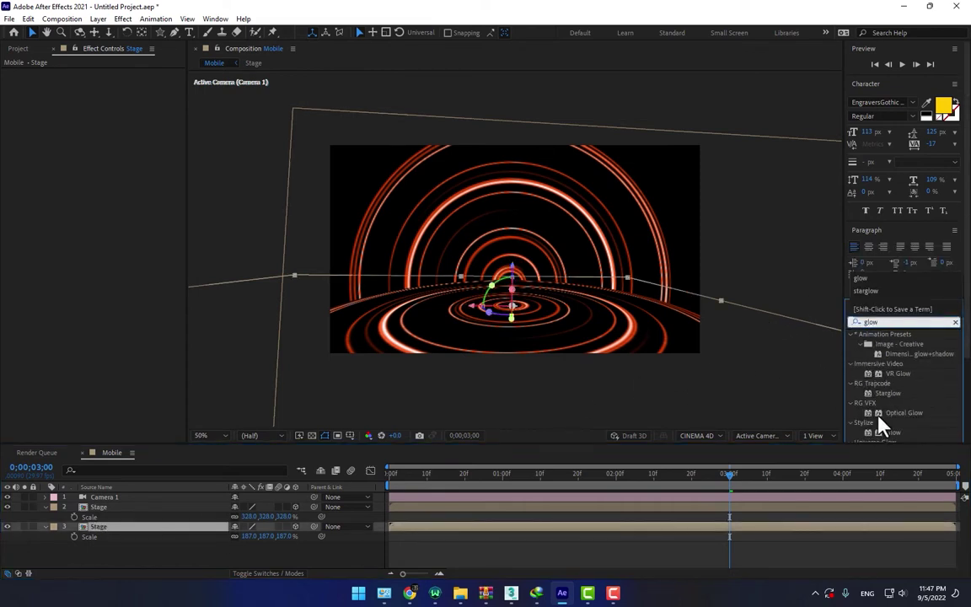
pyautogui.moveTo(892, 432); pyautogui.dragTo(121, 540)
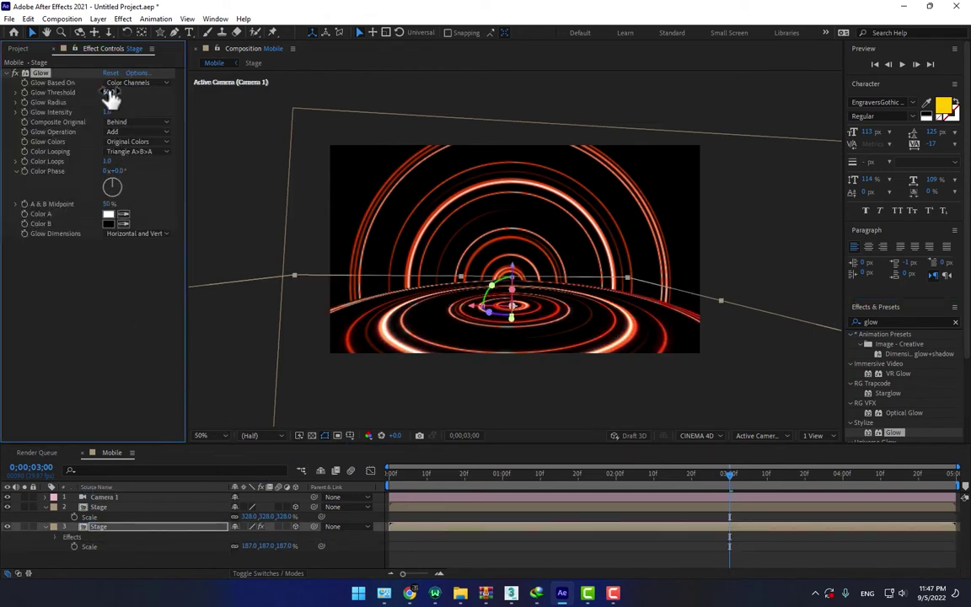
pyautogui.moveTo(108, 92)
pyautogui.mouseDown()
pyautogui.moveTo(98, 96)
pyautogui.moveTo(124, 102)
pyautogui.mouseUp()
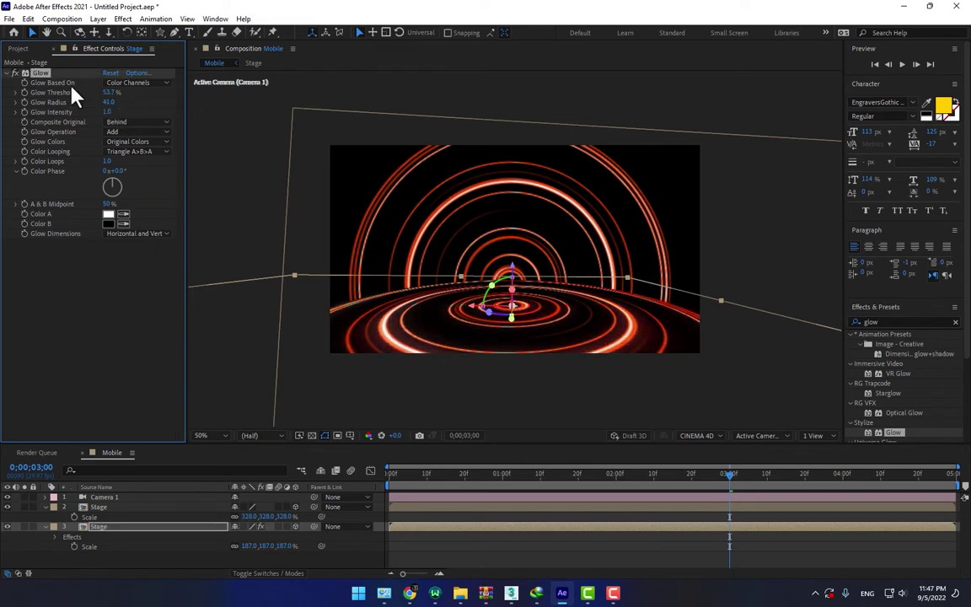
pyautogui.hotkey('ctrl', 'd')
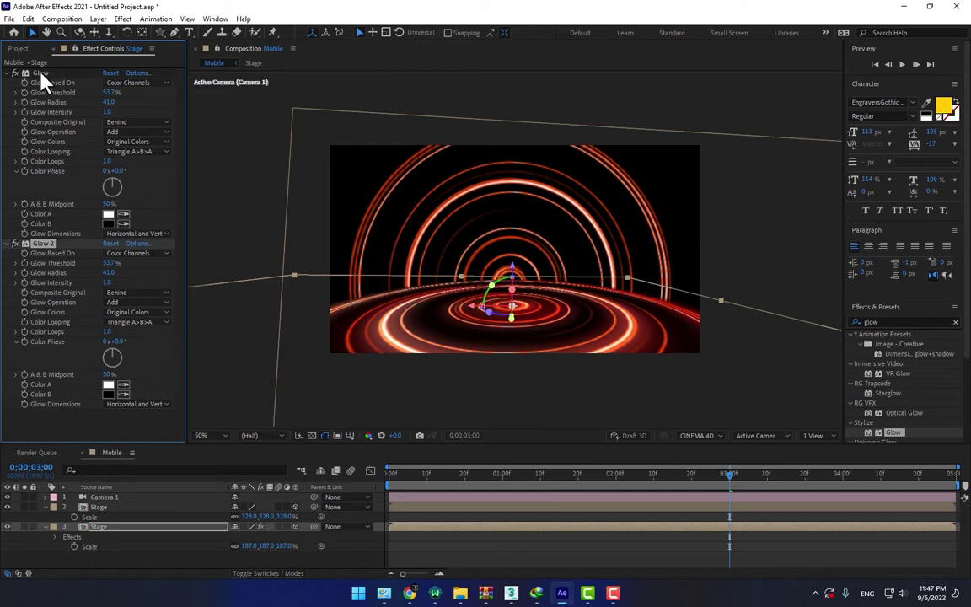
# - Copy both Glow effects onto layer 2 Stage
pyautogui.click(41, 74)
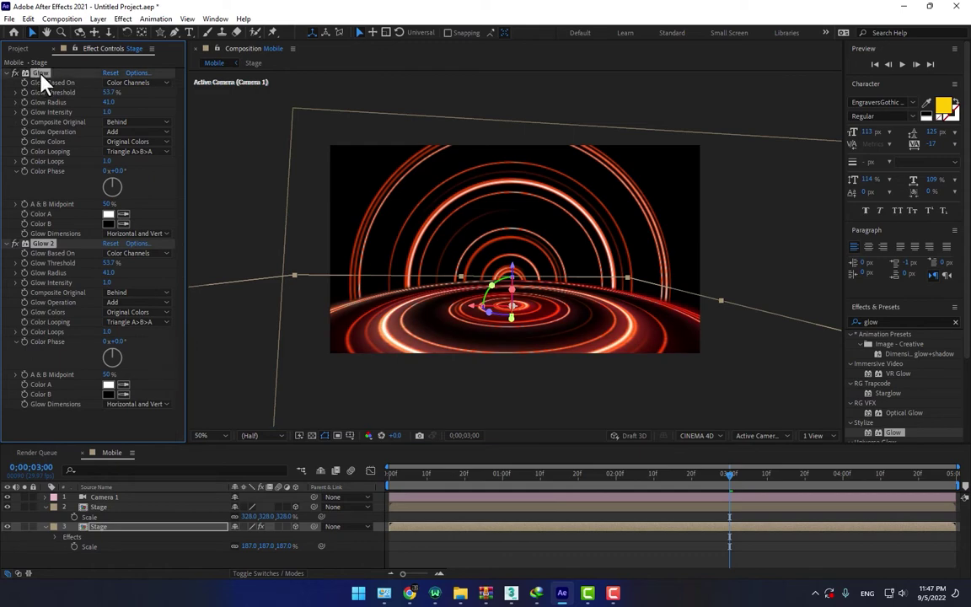
pyautogui.click(97, 507)
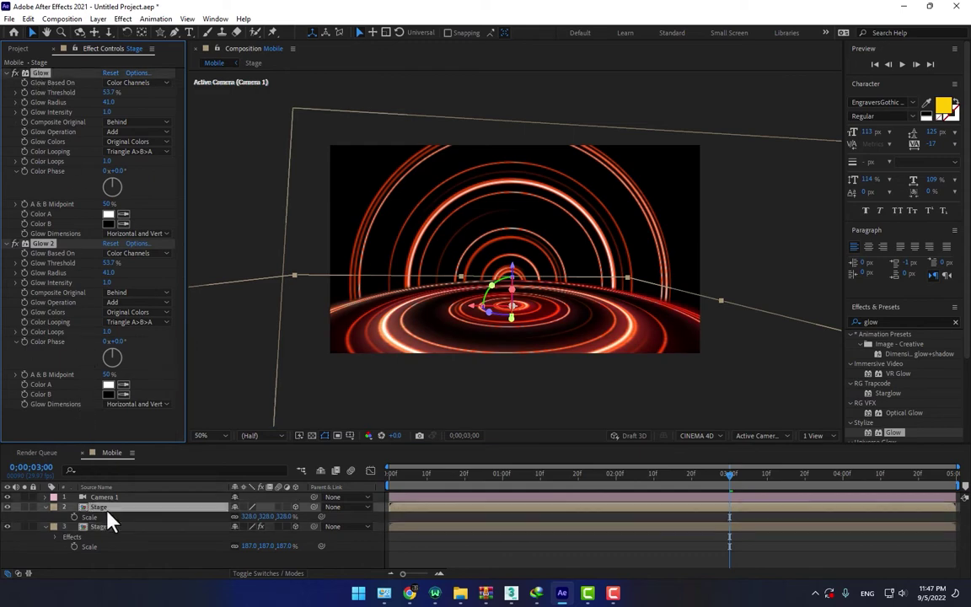
pyautogui.hotkey('ctrl', 'v')
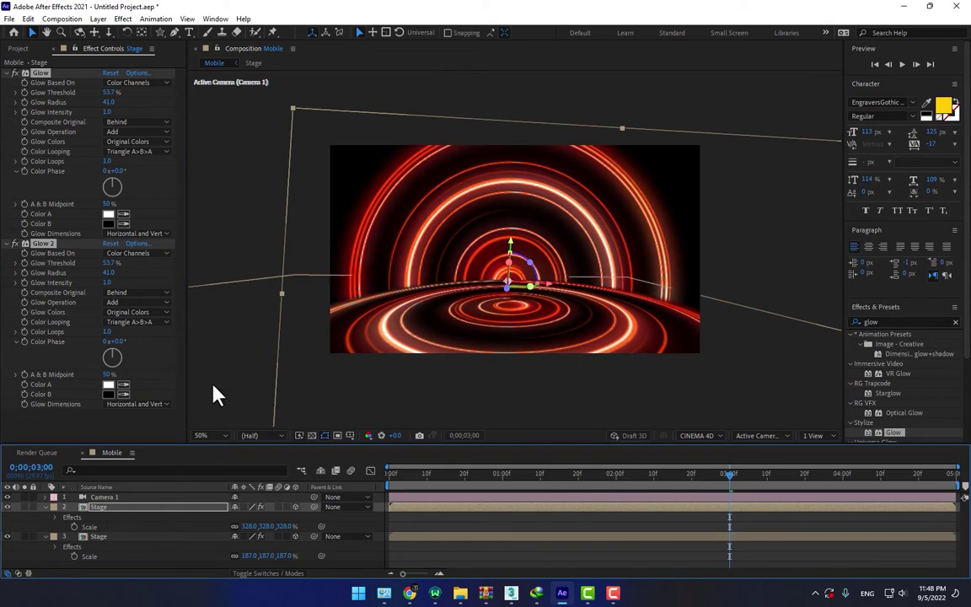
# - Collapse the property lists of layers 2 and 3 Stage and deselect them
pyautogui.click(377, 536)
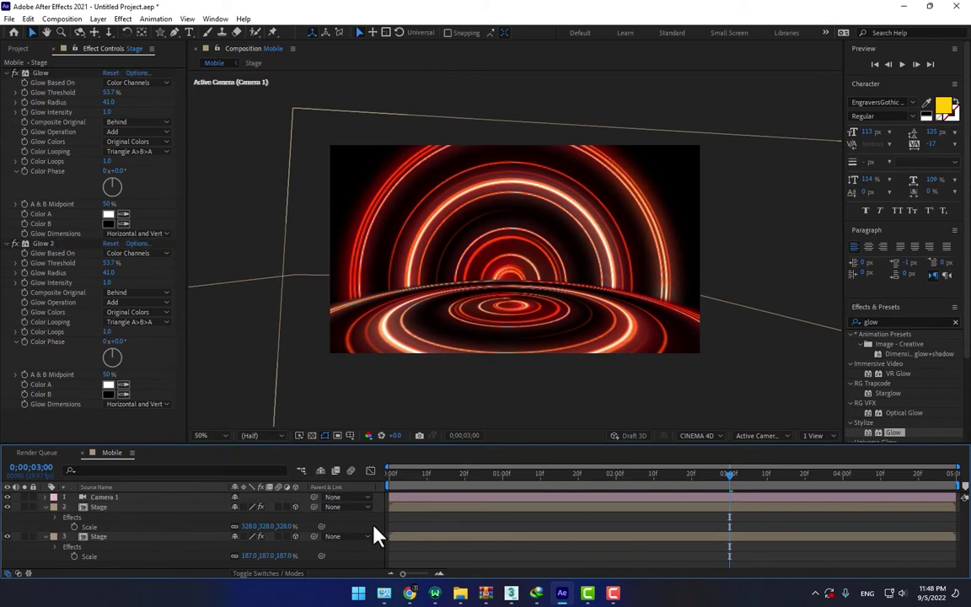
pyautogui.click(98, 537)
pyautogui.press('F4')
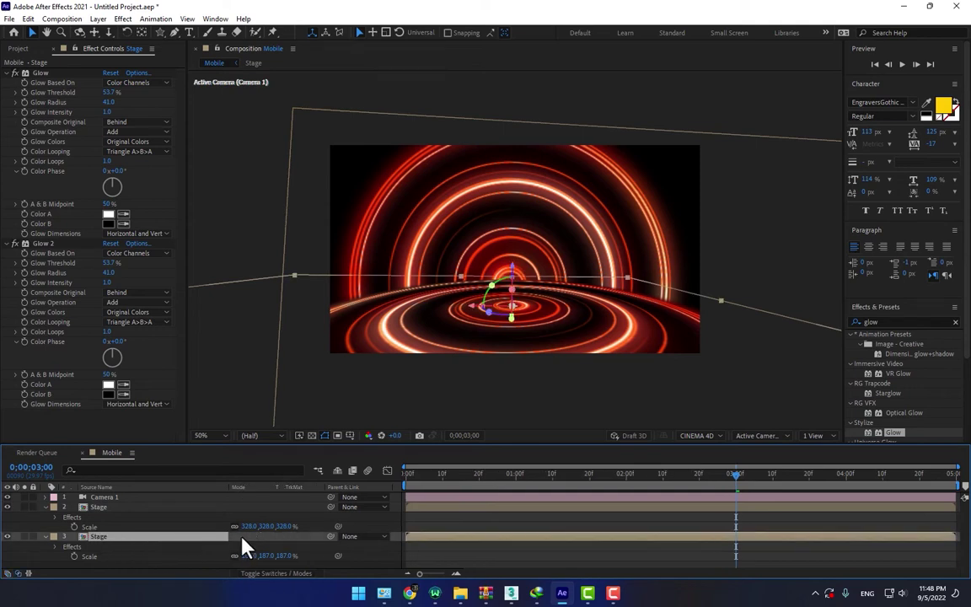
pyautogui.press('F4')
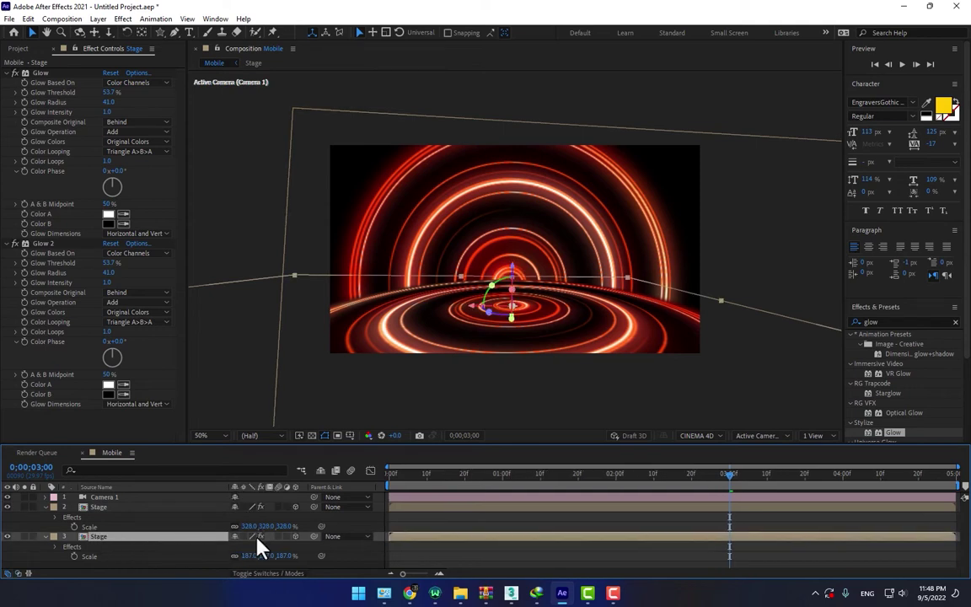
pyautogui.press('F4')
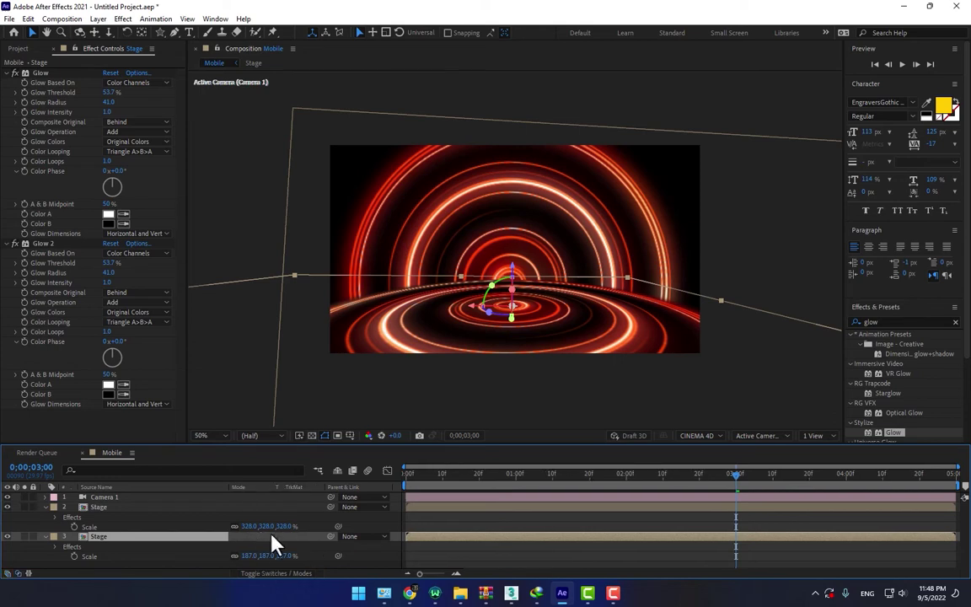
pyautogui.click(45, 506)
pyautogui.click(45, 516)
pyautogui.click(189, 536)
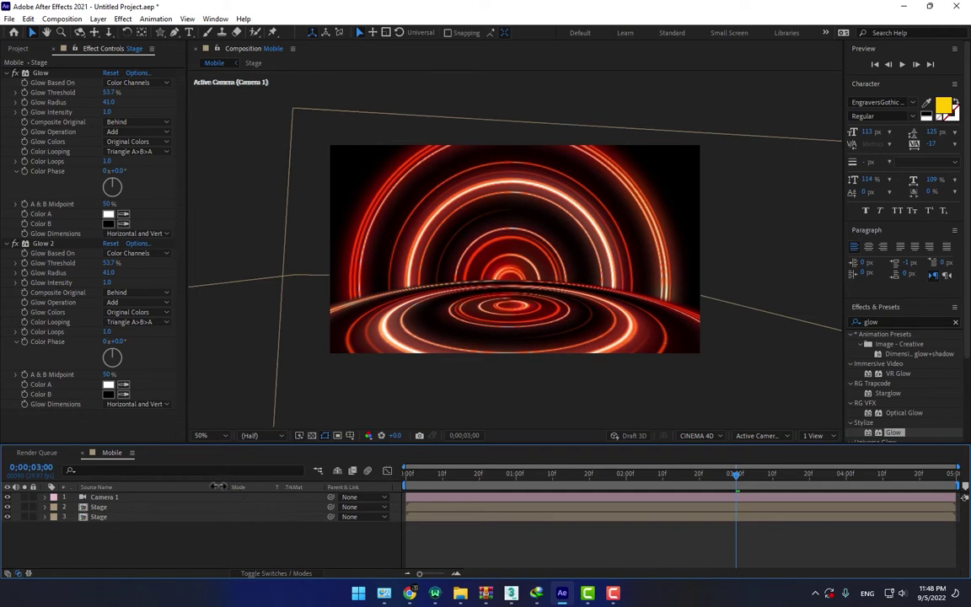
# - Narrow the layer name column and restore the switches columns in the timeline
pyautogui.moveTo(217, 486); pyautogui.dragTo(128, 487)
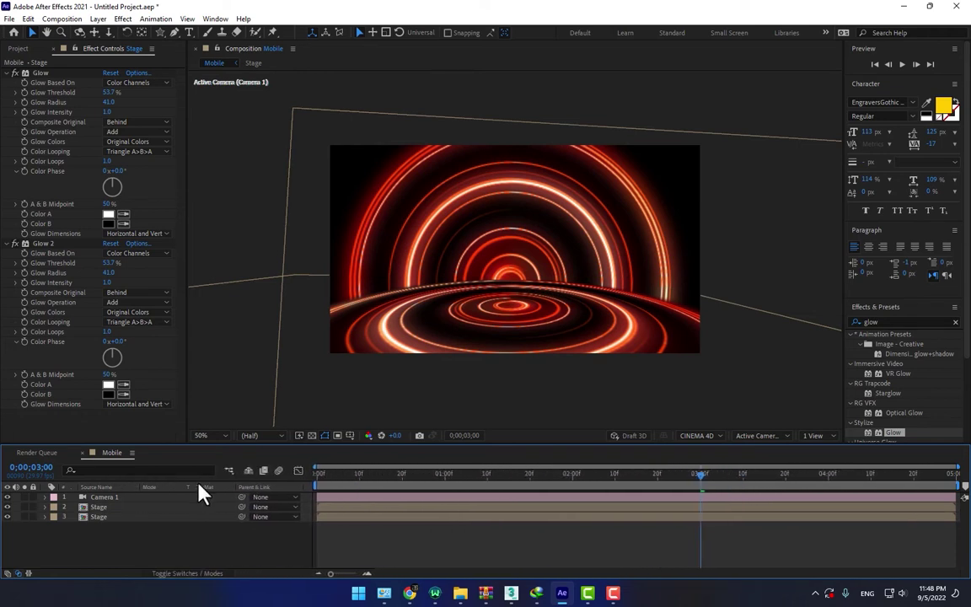
pyautogui.moveTo(239, 487); pyautogui.dragTo(206, 488)
pyautogui.click(215, 573)
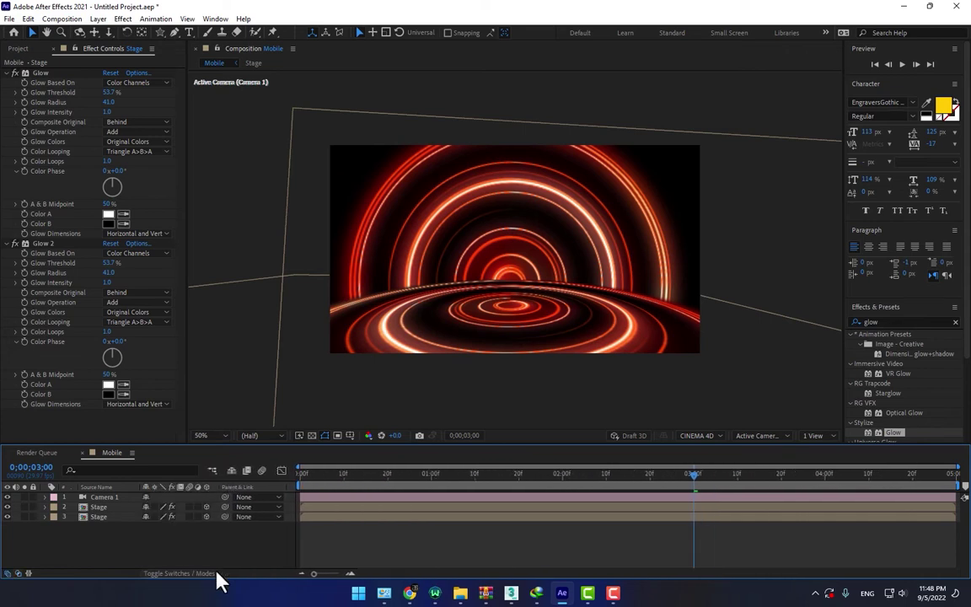
# - Turn on motion blur for both Stage layers and the composition
pyautogui.click(216, 573)
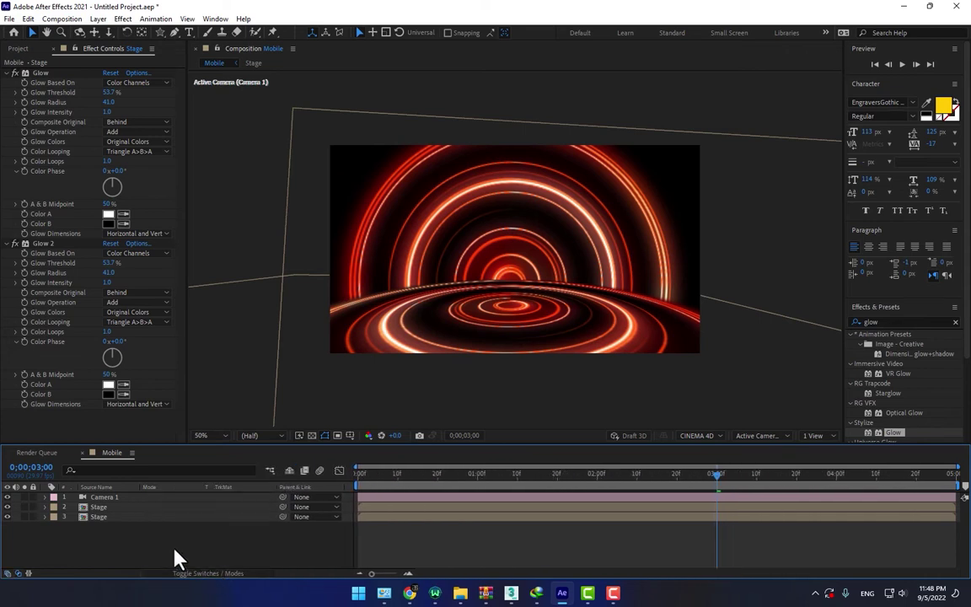
pyautogui.click(136, 508)
pyautogui.press('F4')
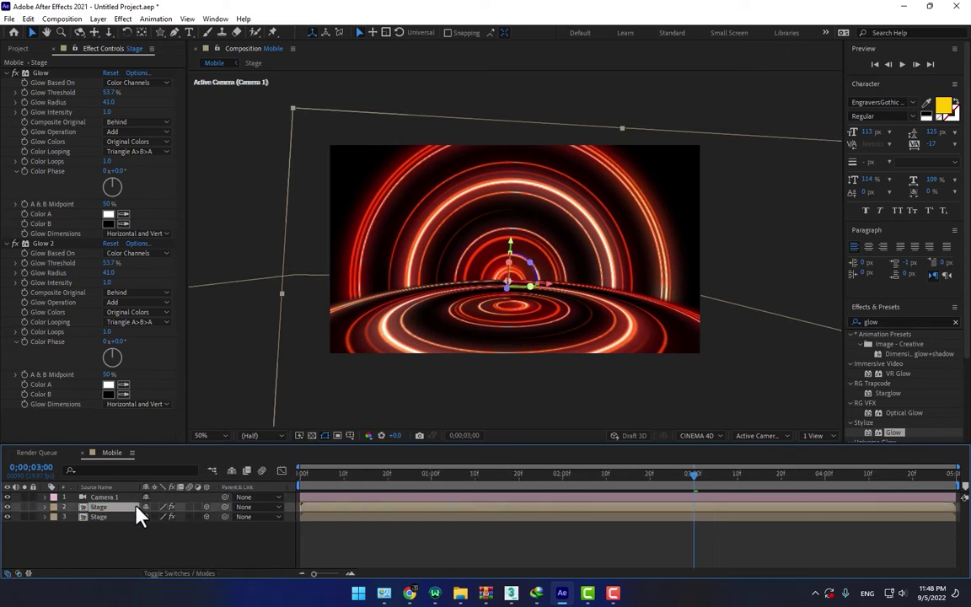
pyautogui.click(191, 516)
pyautogui.click(192, 507)
# - Create a new solid layer named Mobile
pyautogui.rightClick(182, 536)
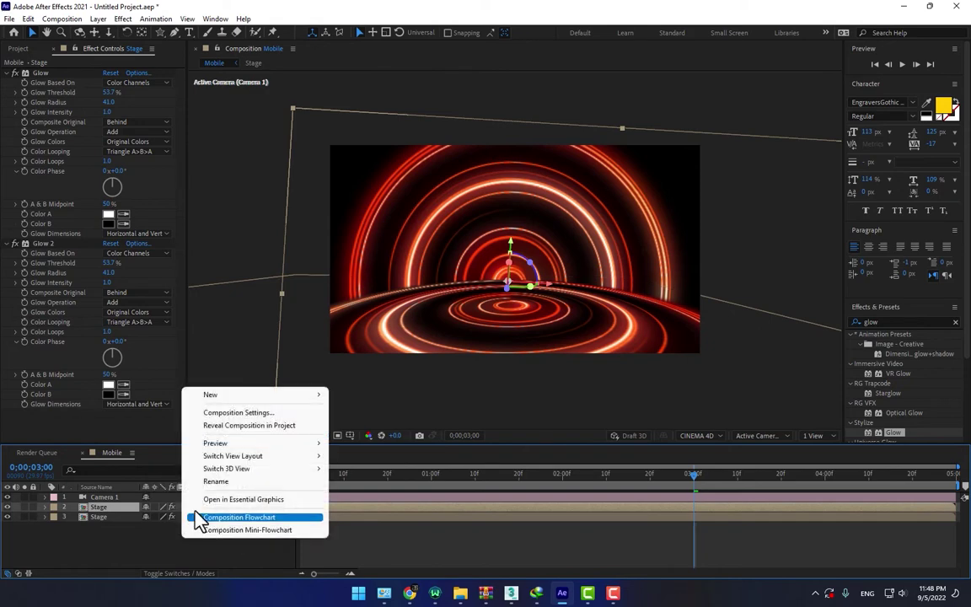
pyautogui.moveTo(244, 395)
pyautogui.click(353, 425)
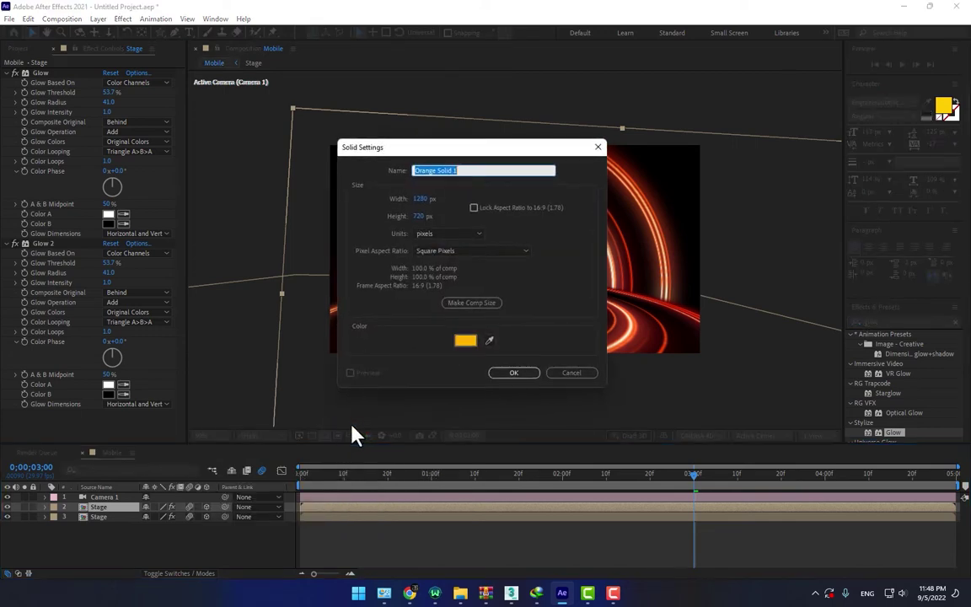
pyautogui.write('cobile')
pyautogui.press('Return')
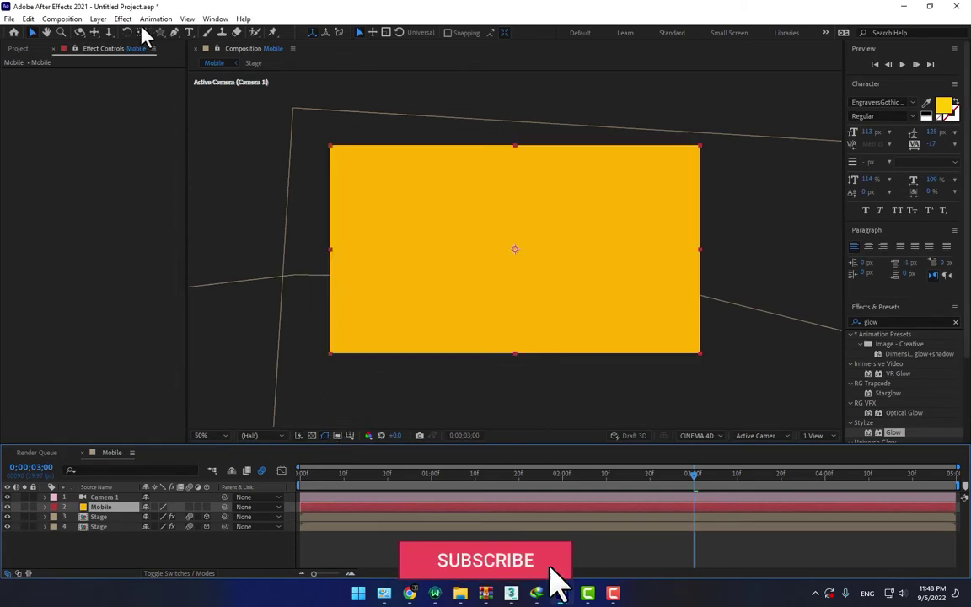
# - Apply Video Copilot's Element effect to the Mobile solid and launch its Scene Setup
pyautogui.click(122, 19)
pyautogui.moveTo(207, 557)
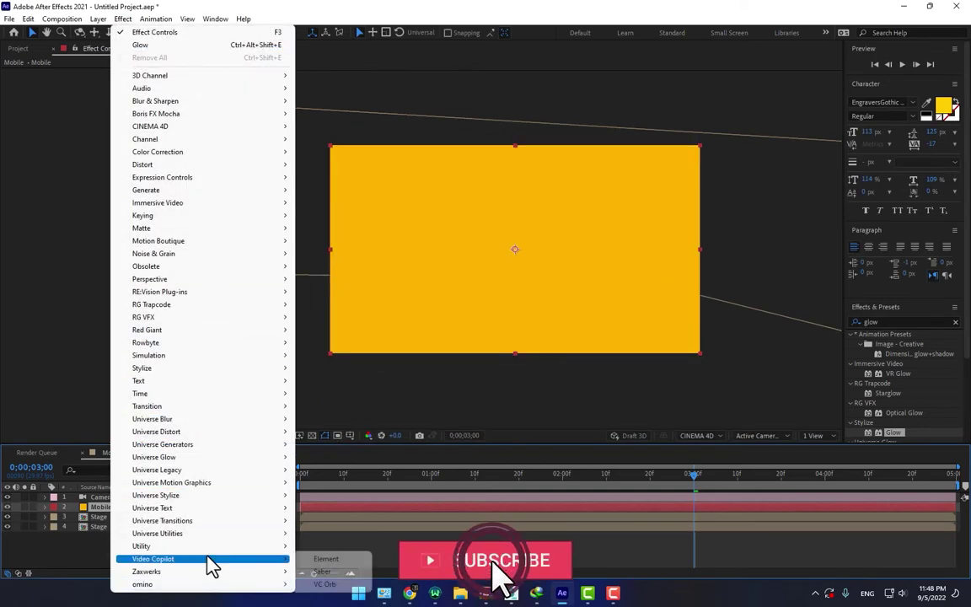
pyautogui.click(325, 559)
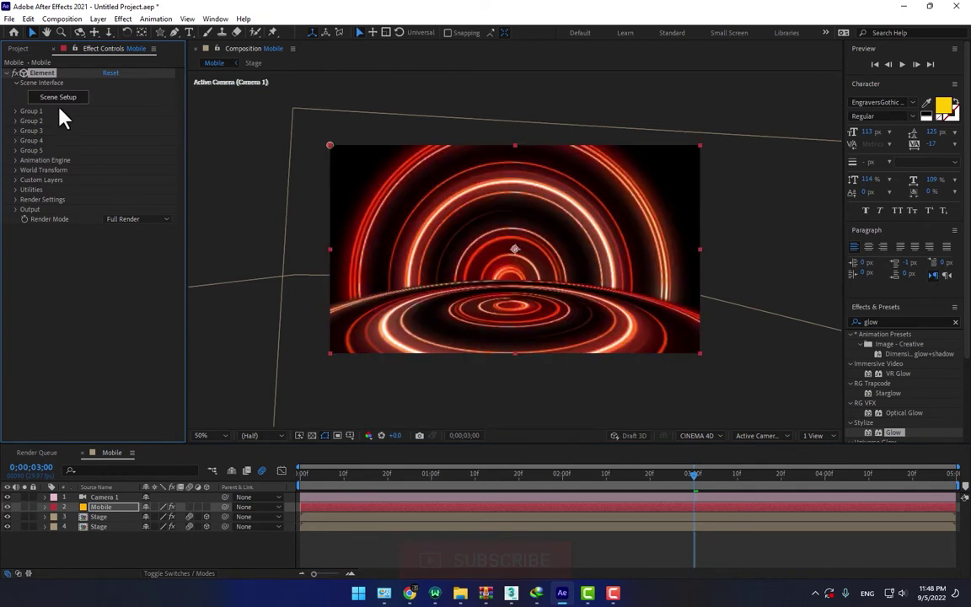
pyautogui.click(63, 96)
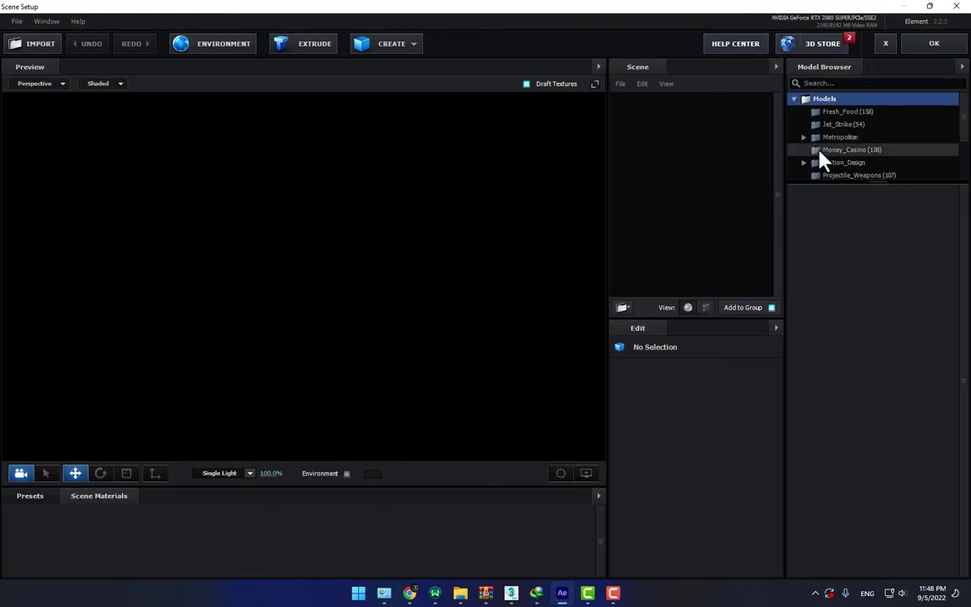
# - Load the music_player model from the Sound_Music folder and orbit the preview to check it
pyautogui.scroll(-3, 872, 168)
pyautogui.click(849, 123)
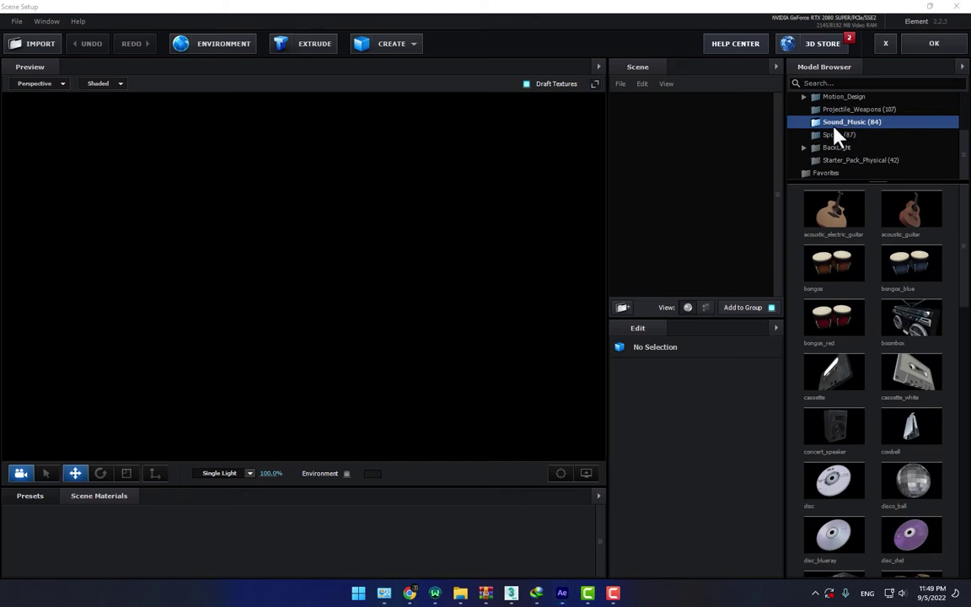
pyautogui.scroll(-5, 893, 304)
pyautogui.scroll(-5, 893, 305)
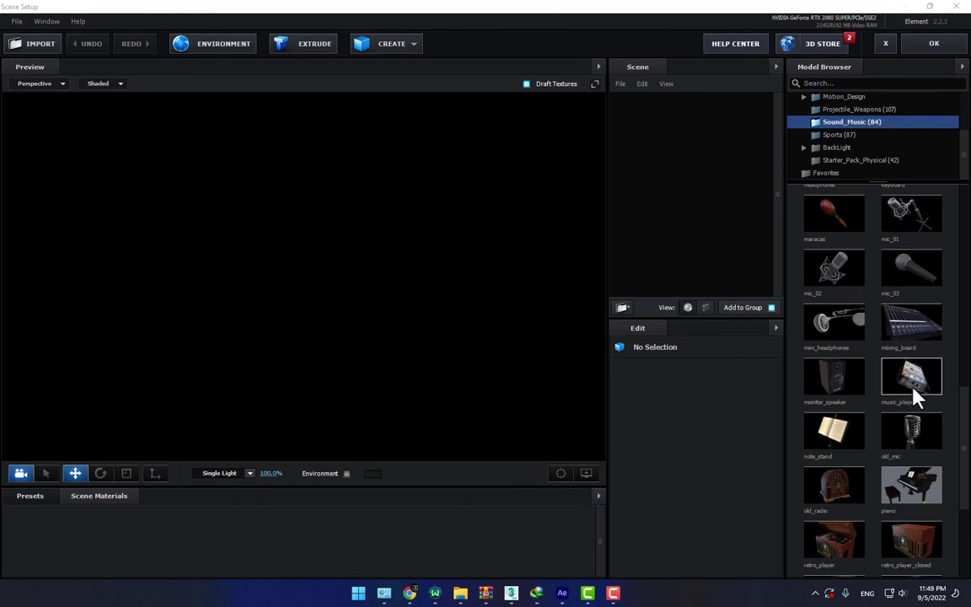
pyautogui.click(913, 389)
pyautogui.moveTo(445, 304)
pyautogui.mouseDown()
pyautogui.moveTo(503, 284)
pyautogui.moveTo(424, 310)
pyautogui.moveTo(448, 331)
pyautogui.moveTo(451, 297)
pyautogui.mouseUp()
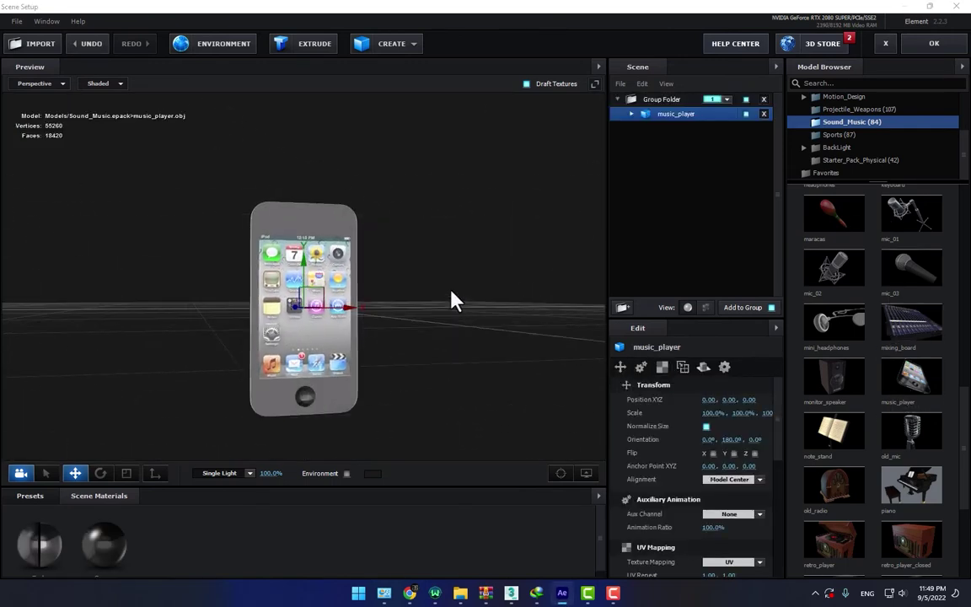
# - Browse the environment textures to the BackLight_Environments > BackLight_4K folder
pyautogui.click(217, 51)
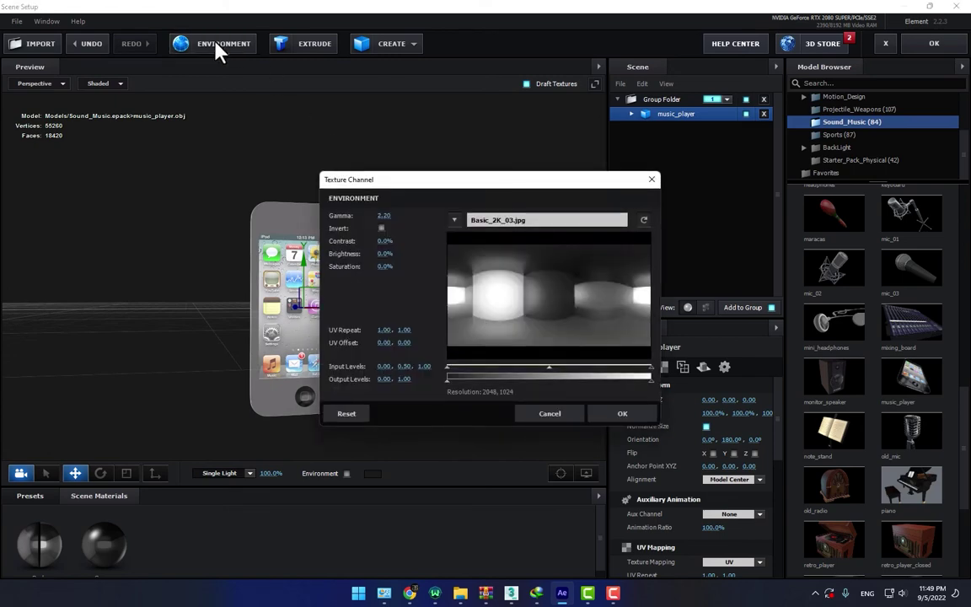
pyautogui.click(539, 268)
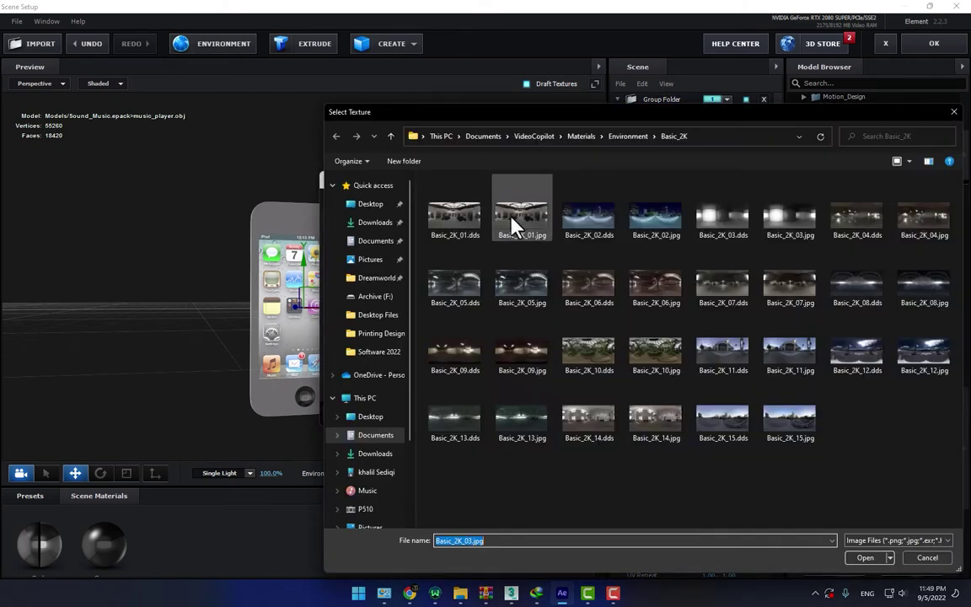
pyautogui.click(625, 137)
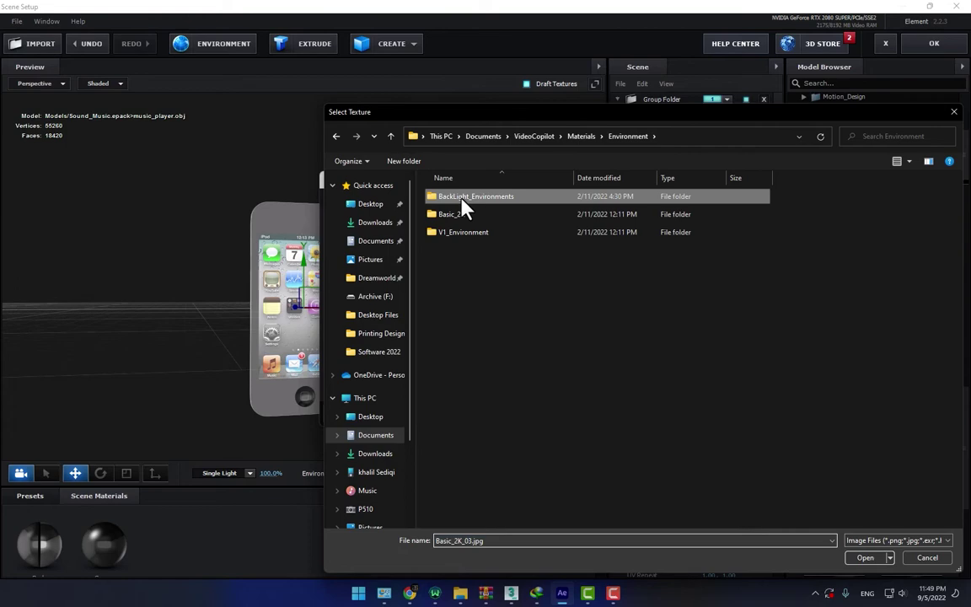
pyautogui.doubleClick(459, 196)
pyautogui.doubleClick(468, 216)
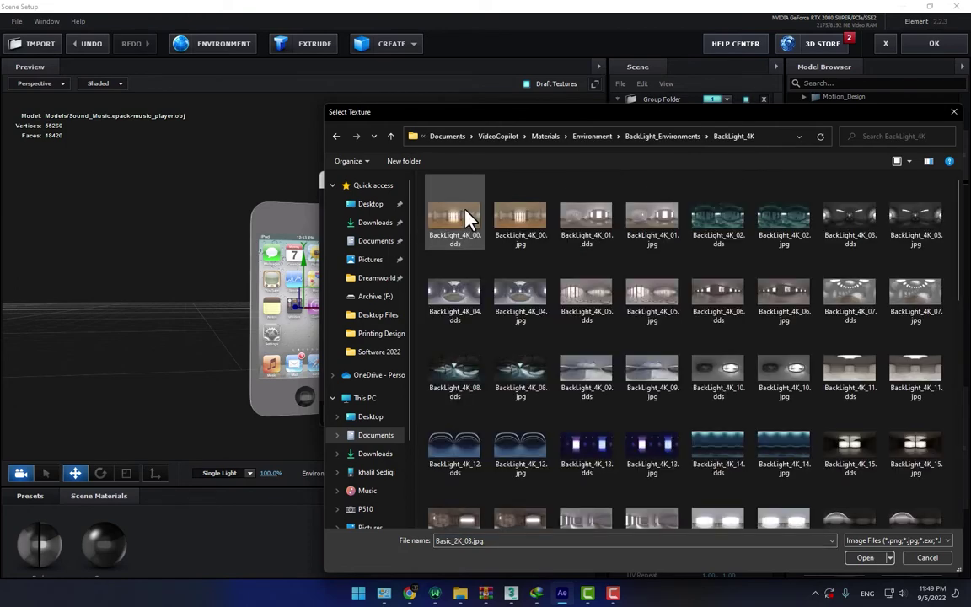
pyautogui.scroll(-10, 691, 337)
pyautogui.scroll(5, 754, 396)
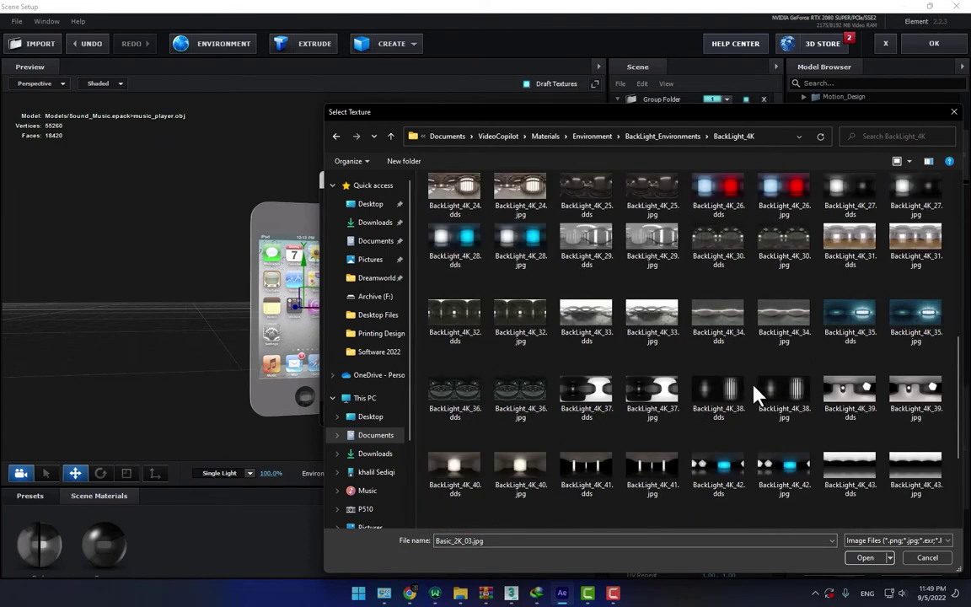
pyautogui.scroll(-5, 792, 295)
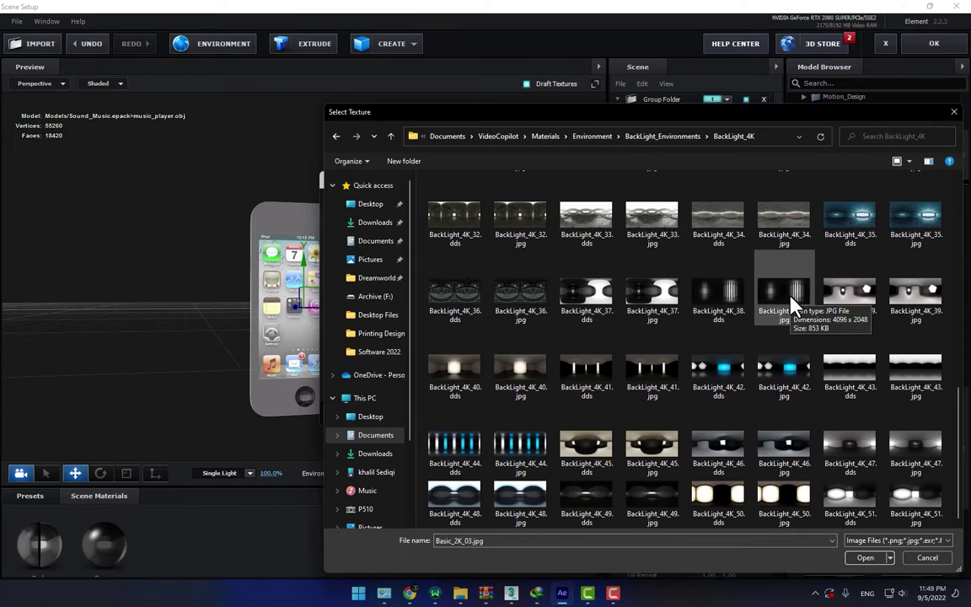
pyautogui.scroll(3, 792, 303)
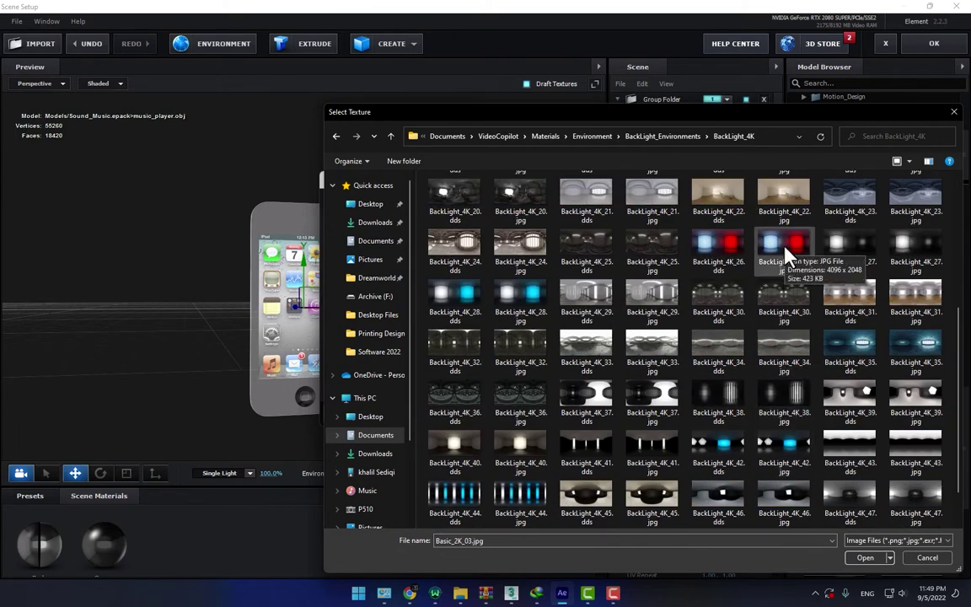
# - Load BackLight_4K_26 as the environment map, accepting the texture size warning
pyautogui.click(786, 253)
pyautogui.click(864, 557)
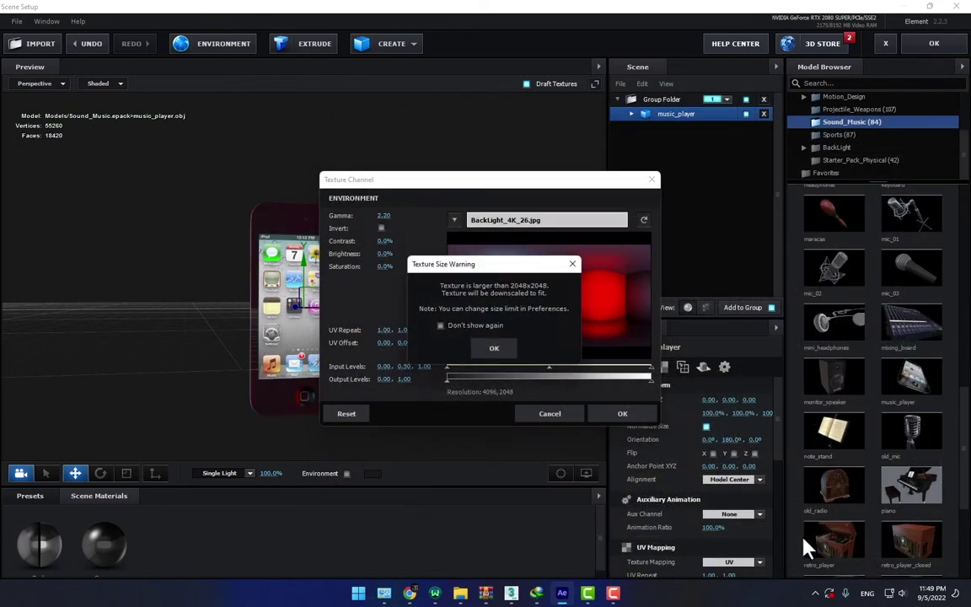
pyautogui.click(494, 348)
pyautogui.click(601, 413)
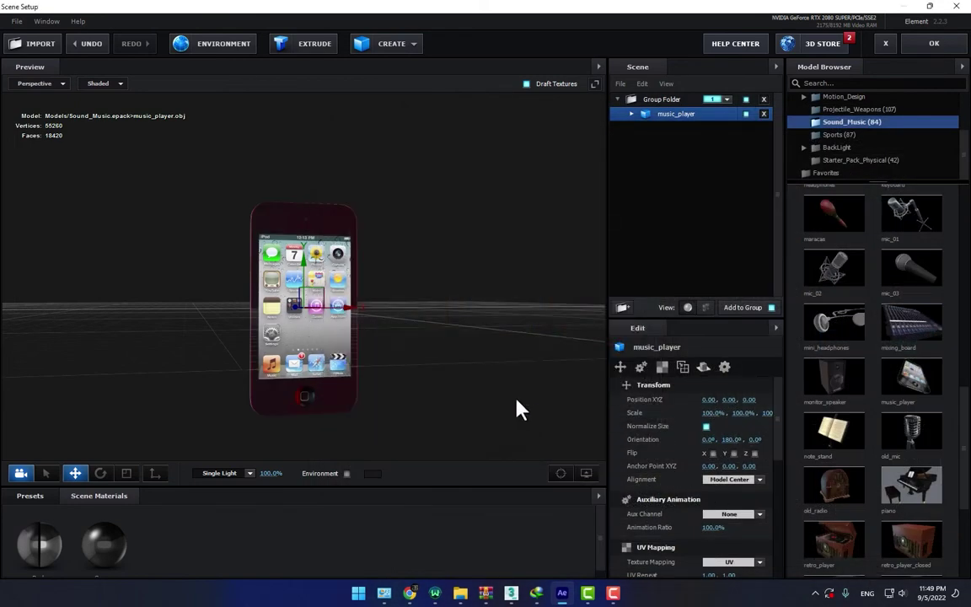
pyautogui.moveTo(417, 343); pyautogui.dragTo(445, 344)
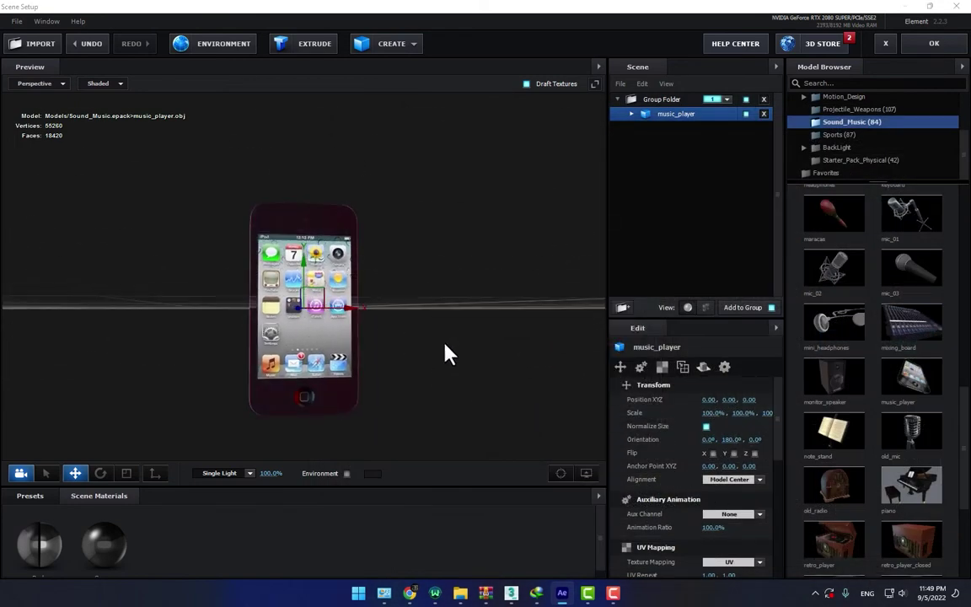
# - Close Scene Setup and scrub Group 1's Particle Replicator Position Z to -850
pyautogui.click(920, 48)
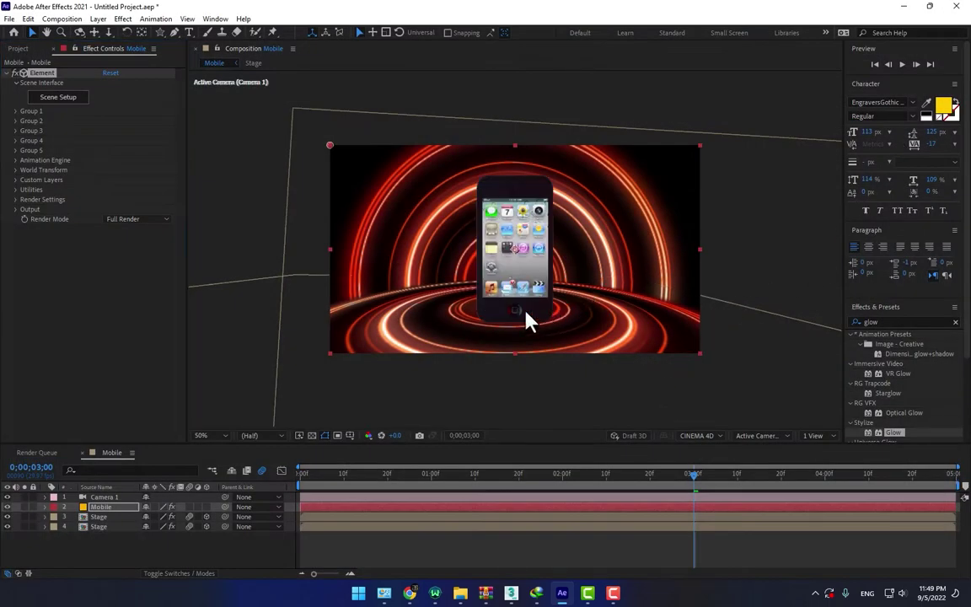
pyautogui.click(15, 112)
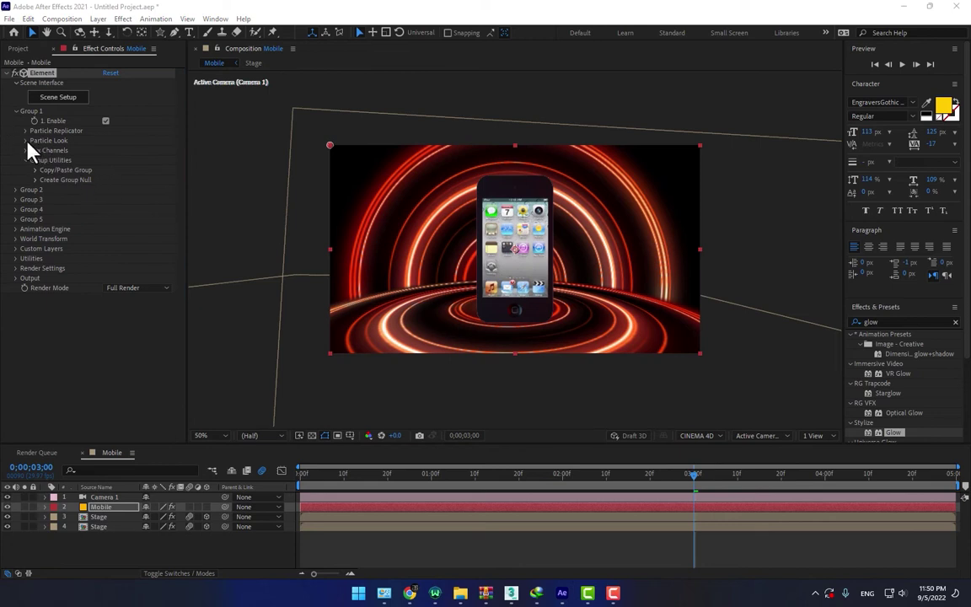
pyautogui.click(25, 131)
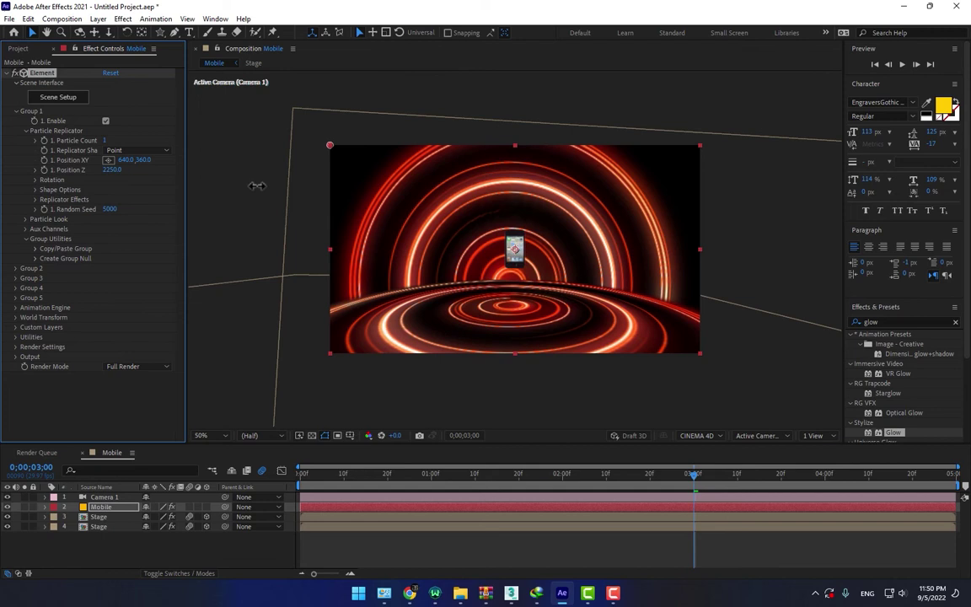
pyautogui.moveTo(257, 185); pyautogui.dragTo(120, 229)
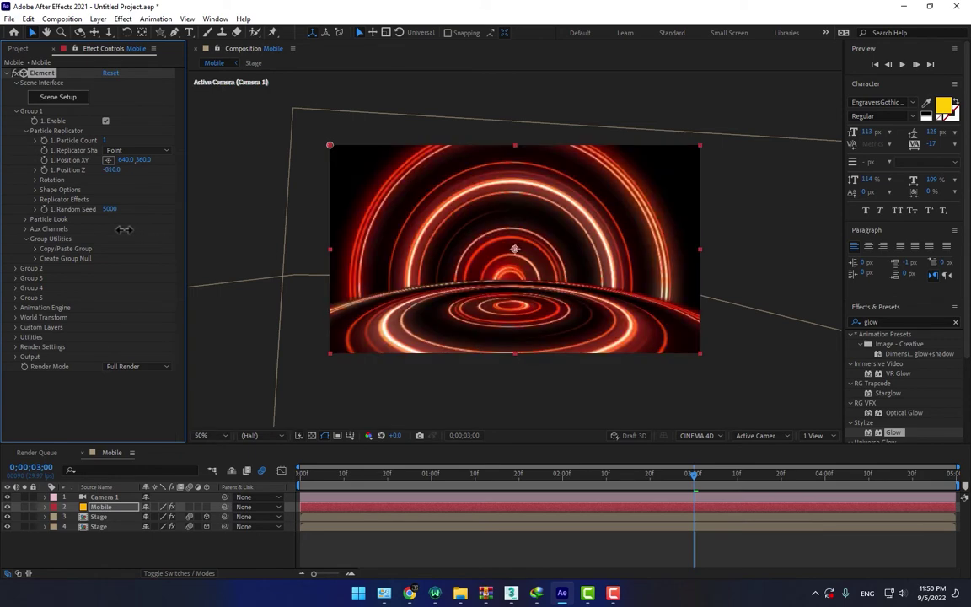
# - Keyframe Group 1's Y rotation from its start at 1s to one full turn at 2s
pyautogui.click(432, 484)
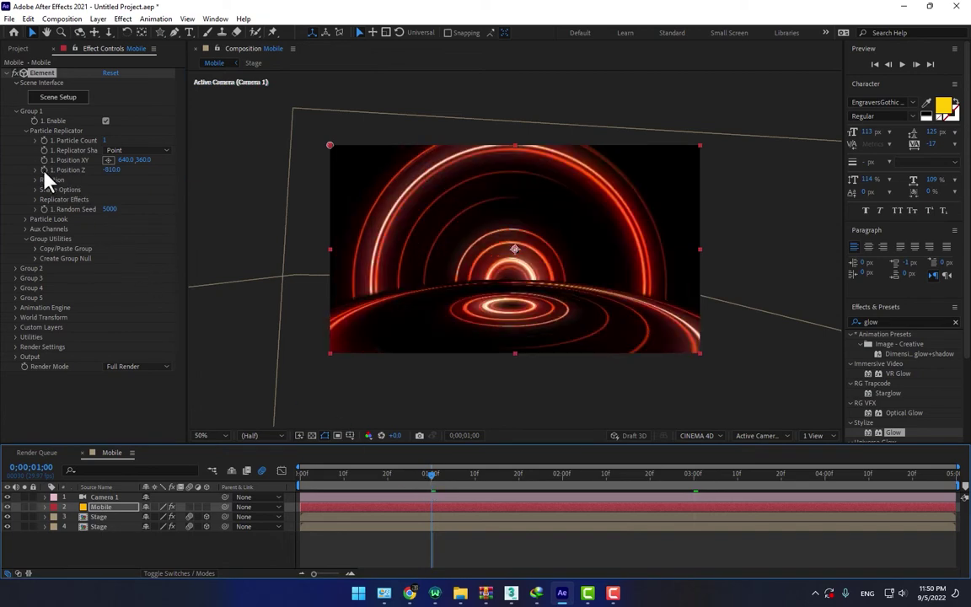
pyautogui.click(36, 179)
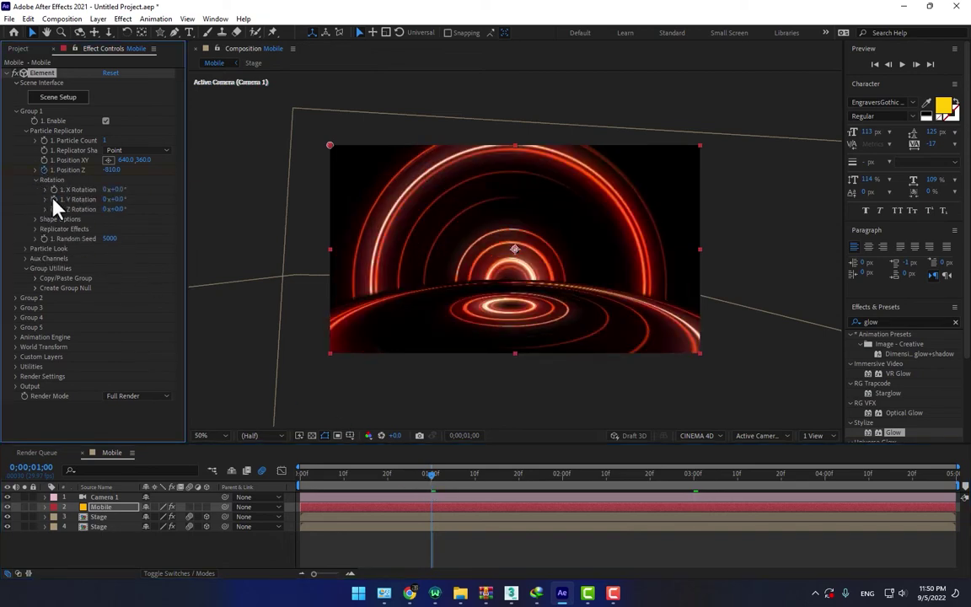
pyautogui.click(53, 199)
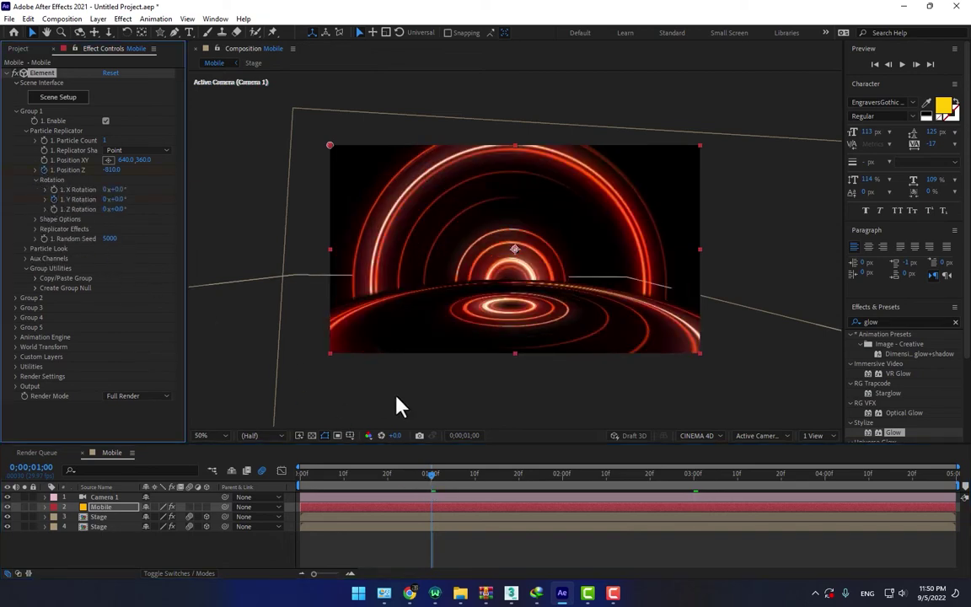
pyautogui.click(564, 485)
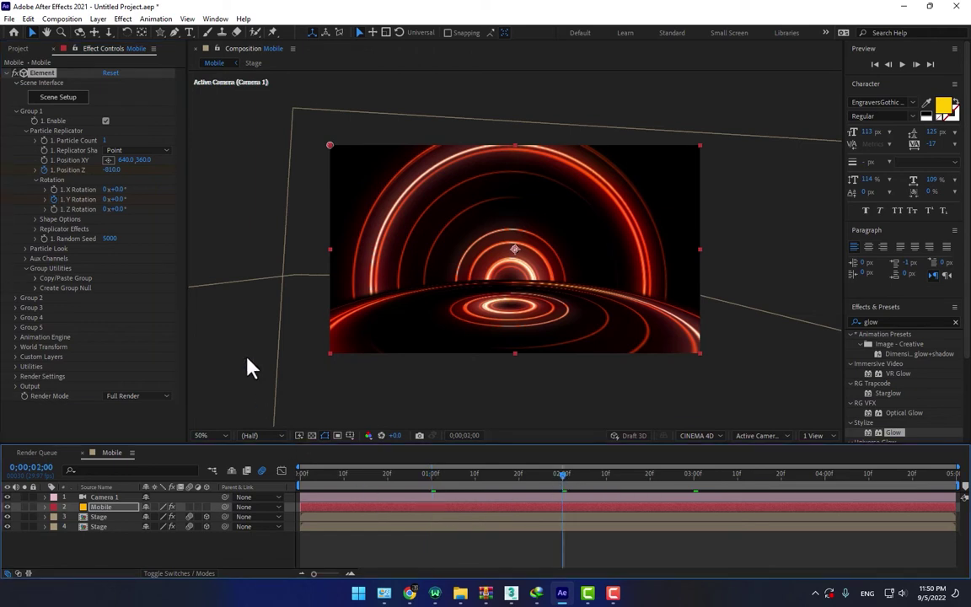
pyautogui.click(107, 200)
pyautogui.press('Return')
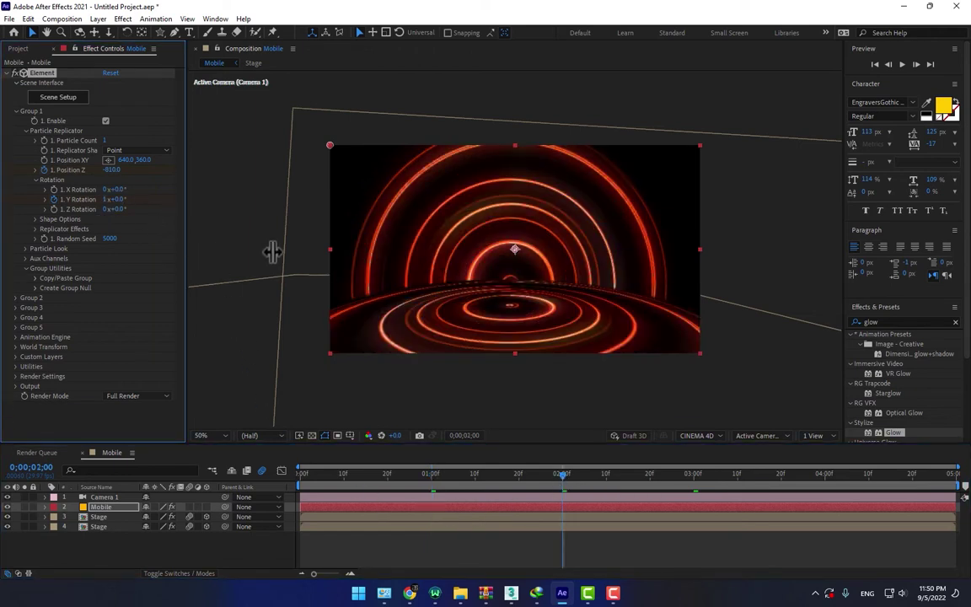
# - At 2 seconds, set Position Z to 0, then scrub it to 130
pyautogui.click(114, 170)
pyautogui.write('0')
pyautogui.press('Return')
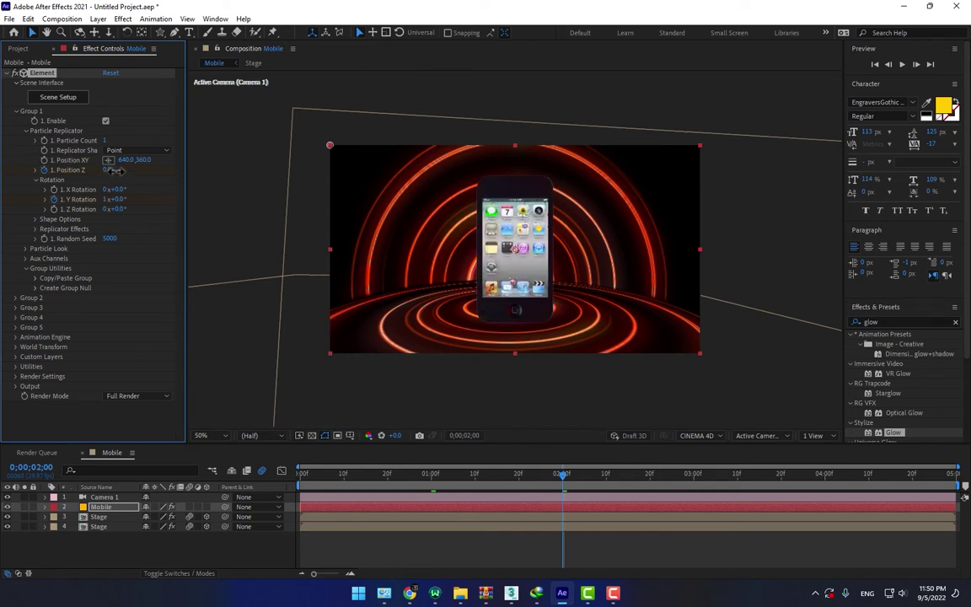
pyautogui.moveTo(114, 170); pyautogui.dragTo(123, 185)
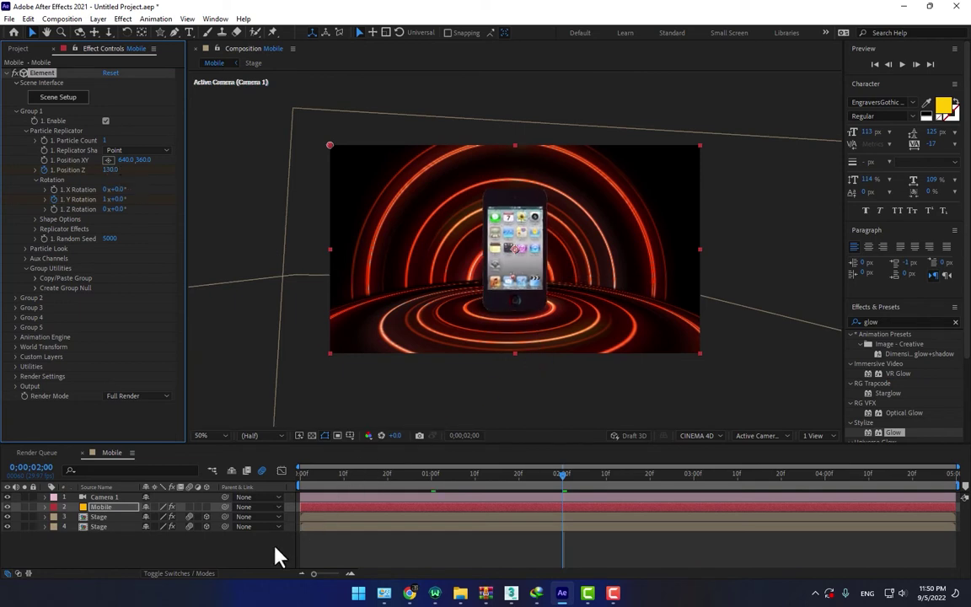
pyautogui.click(192, 556)
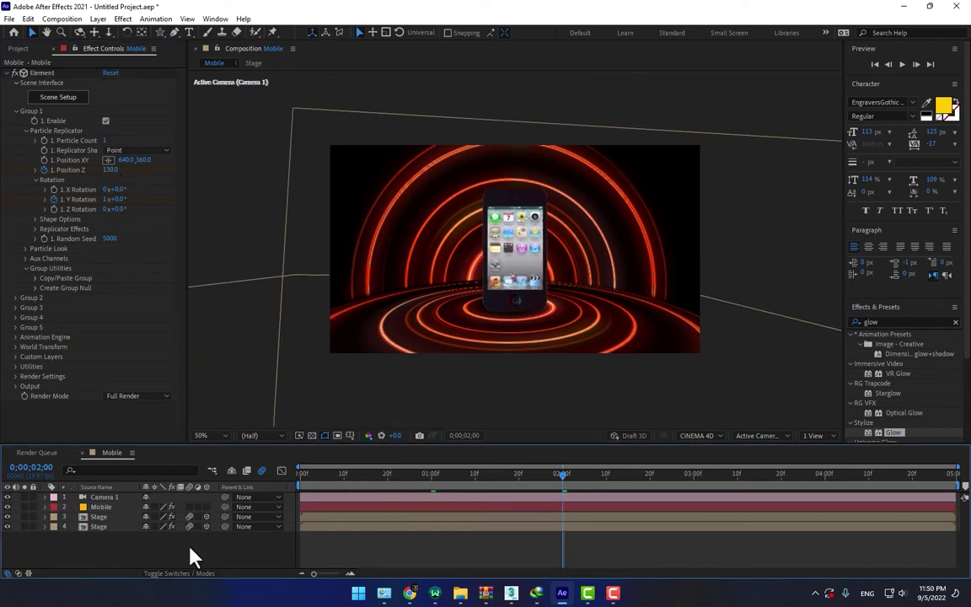
# - Add a second camera layer to the composition
pyautogui.click(98, 508)
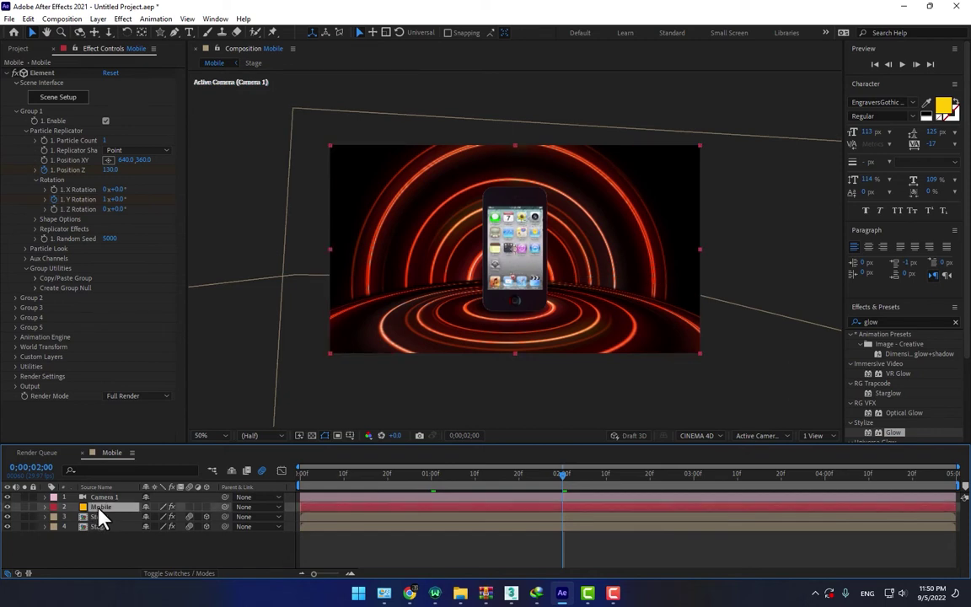
pyautogui.click(103, 497)
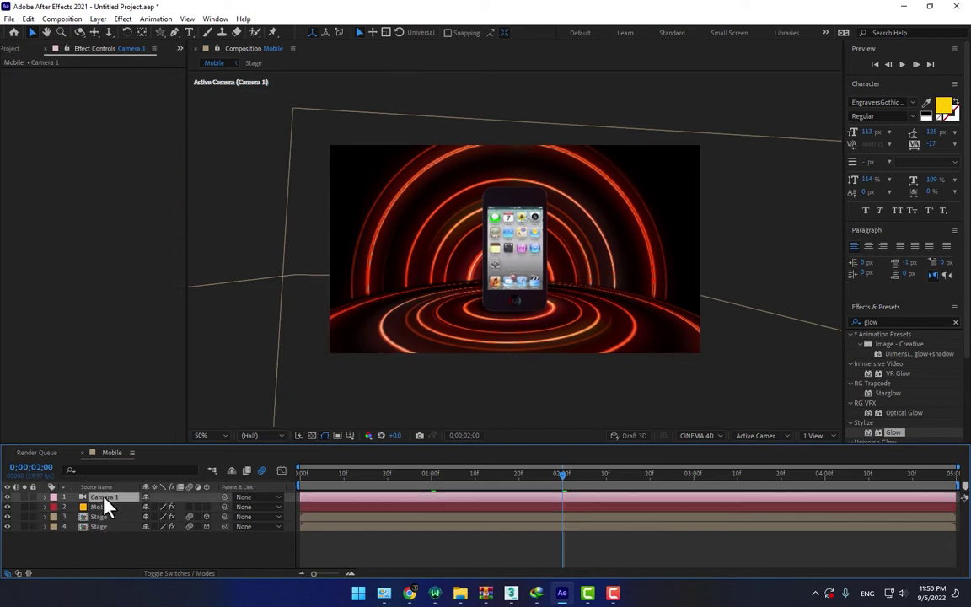
pyautogui.hotkey('ctrl', 'd')
# - Pre-compose Camera 1 and the Mobile layer into a composition named Mobile
pyautogui.click(105, 509)
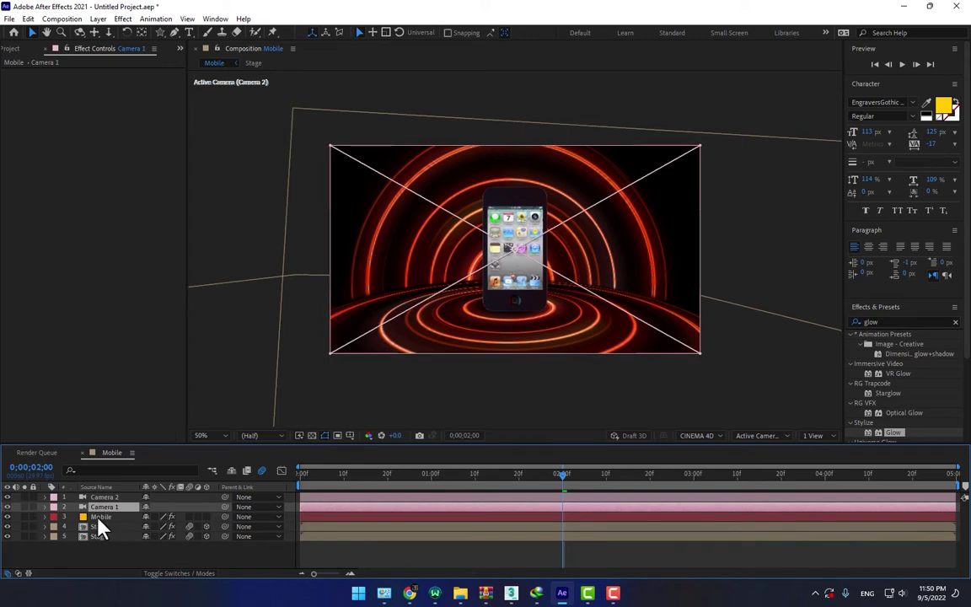
pyautogui.keyDown('shift'); pyautogui.click(98, 517); pyautogui.keyUp('shift')
pyautogui.rightClick(99, 519)
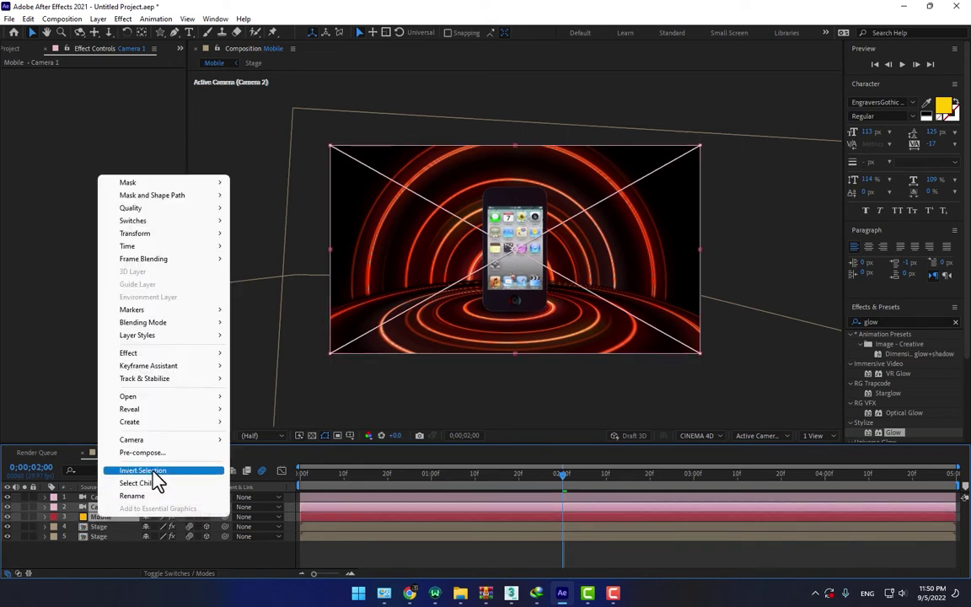
pyautogui.click(159, 454)
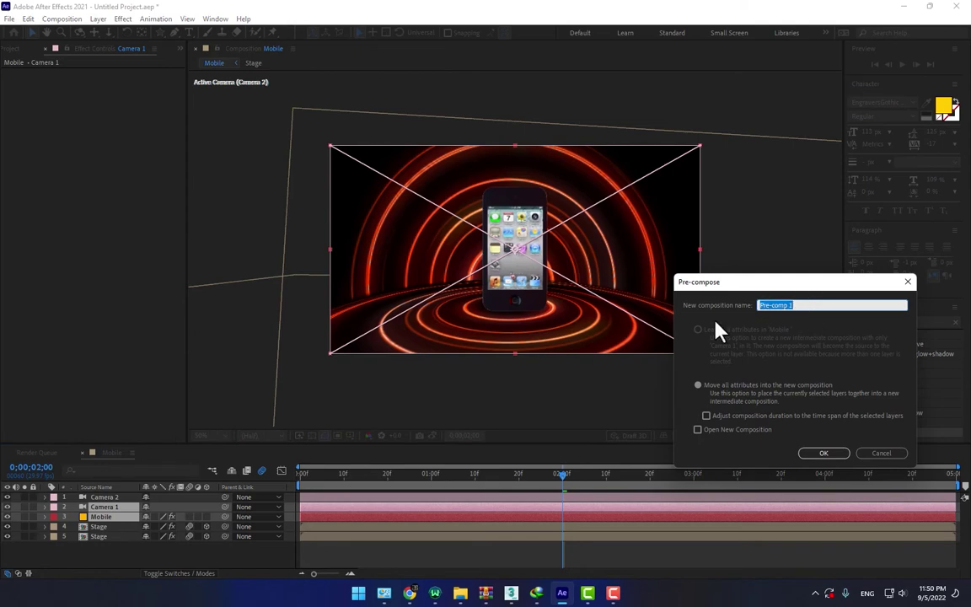
pyautogui.write('Mobile')
pyautogui.press('Return')
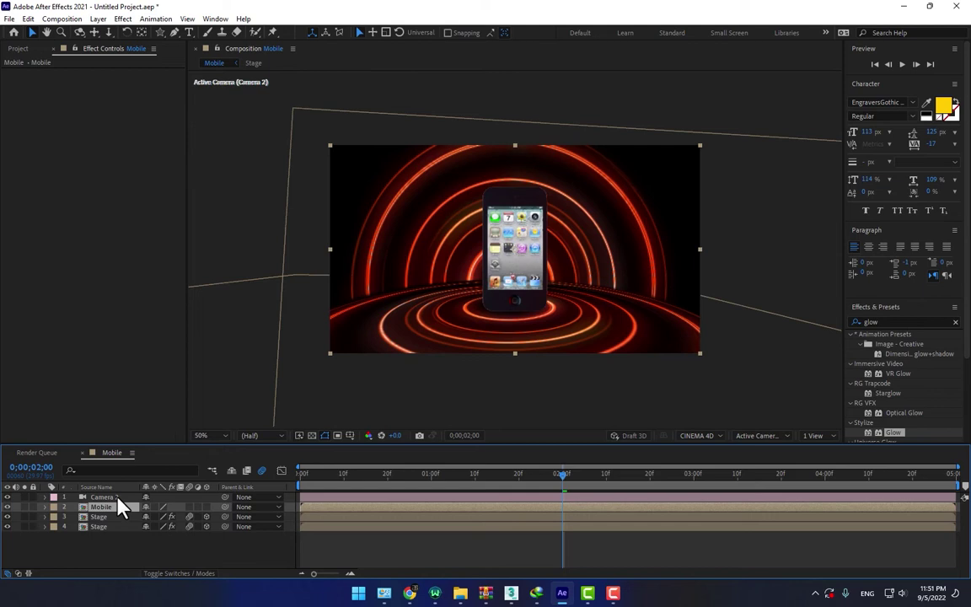
# - Duplicate the Mobile layer, flip it vertically, and drag it beneath the original phone
pyautogui.hotkey('ctrl', 'd')
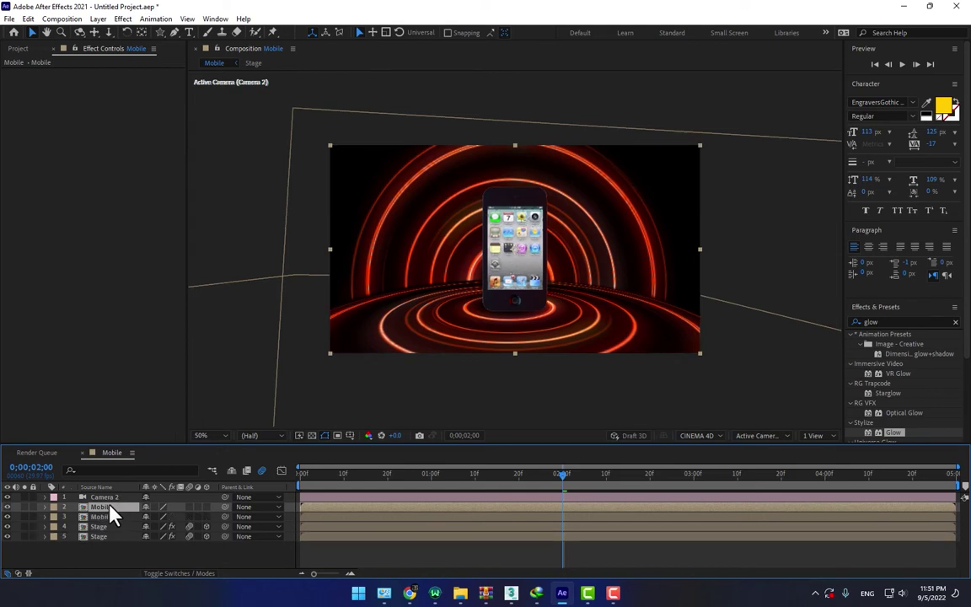
pyautogui.rightClick(515, 254)
pyautogui.moveTo(582, 283)
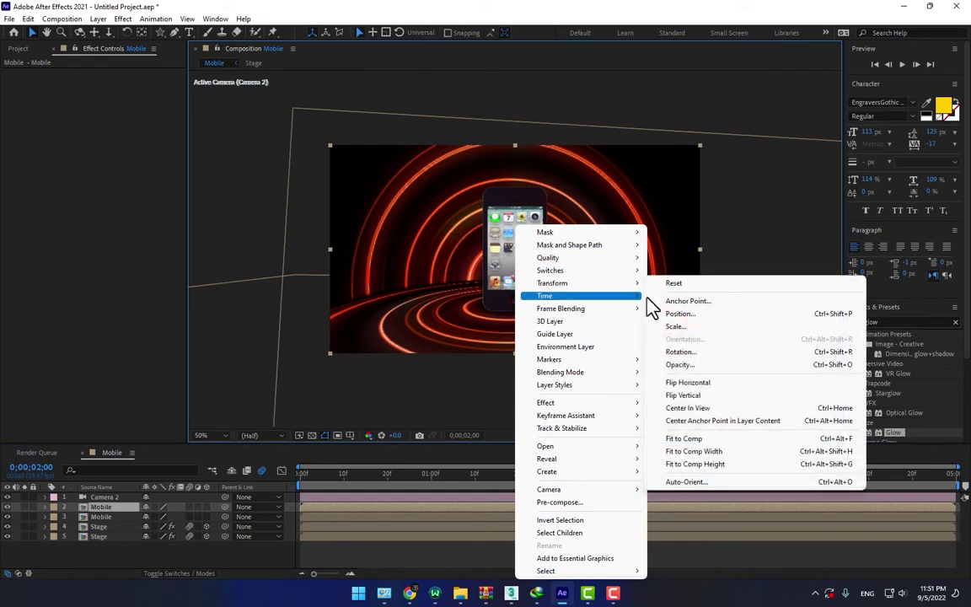
pyautogui.click(685, 396)
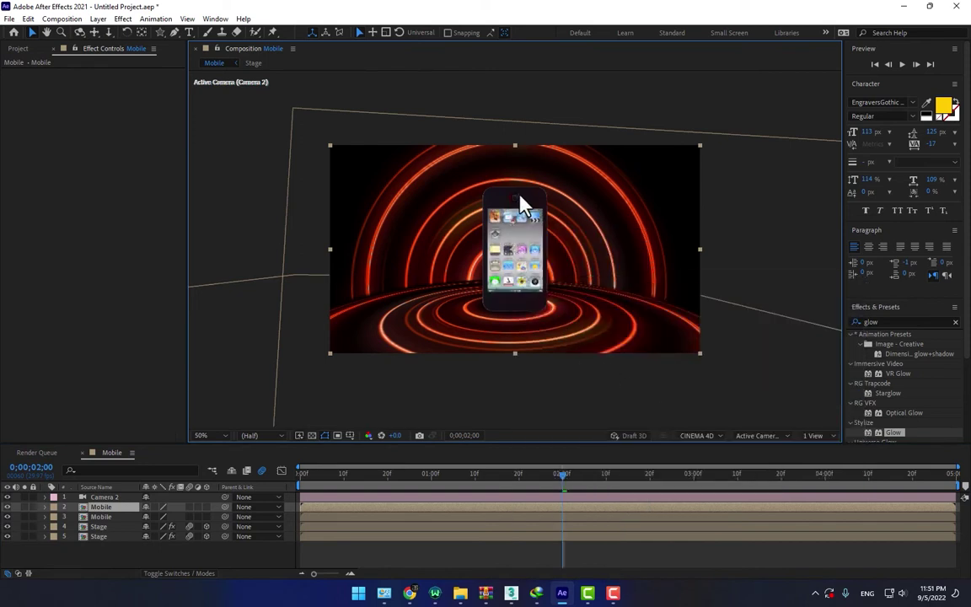
pyautogui.moveTo(521, 289); pyautogui.dragTo(518, 335)
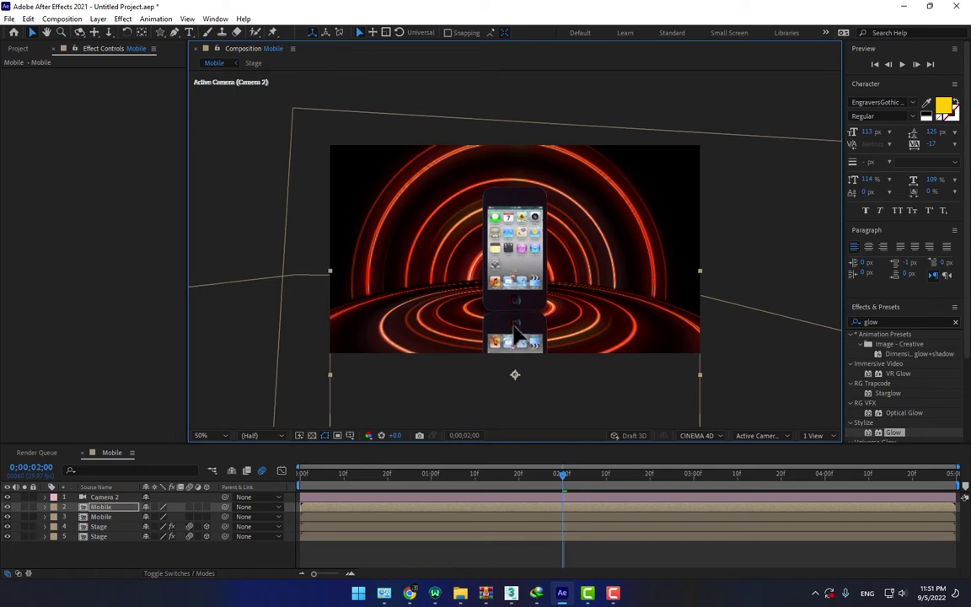
# - Search Effects & Presets for 'linear' and apply Linear Wipe to the reflection layer
pyautogui.press('Return')
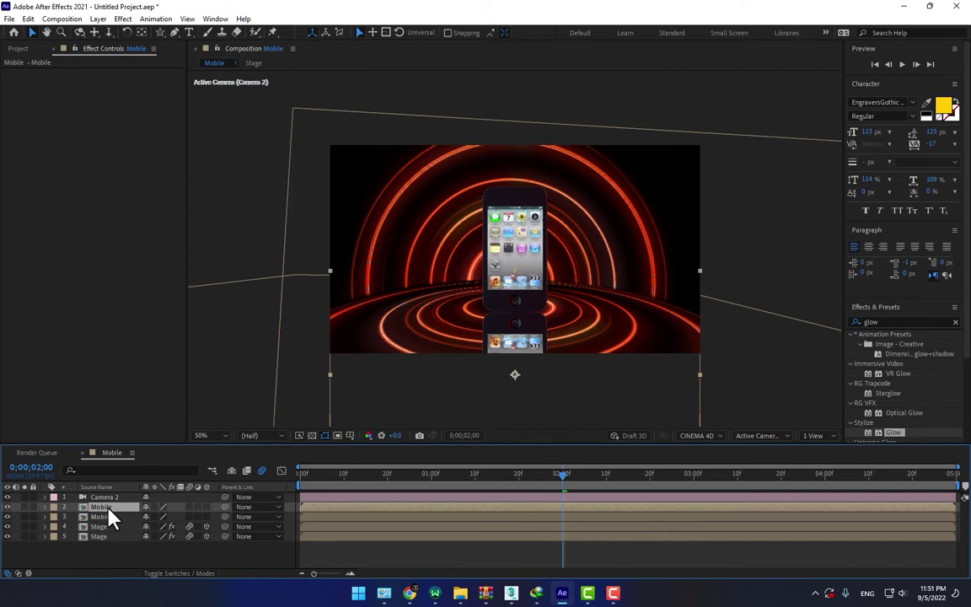
pyautogui.doubleClick(914, 321)
pyautogui.write('lian4e')
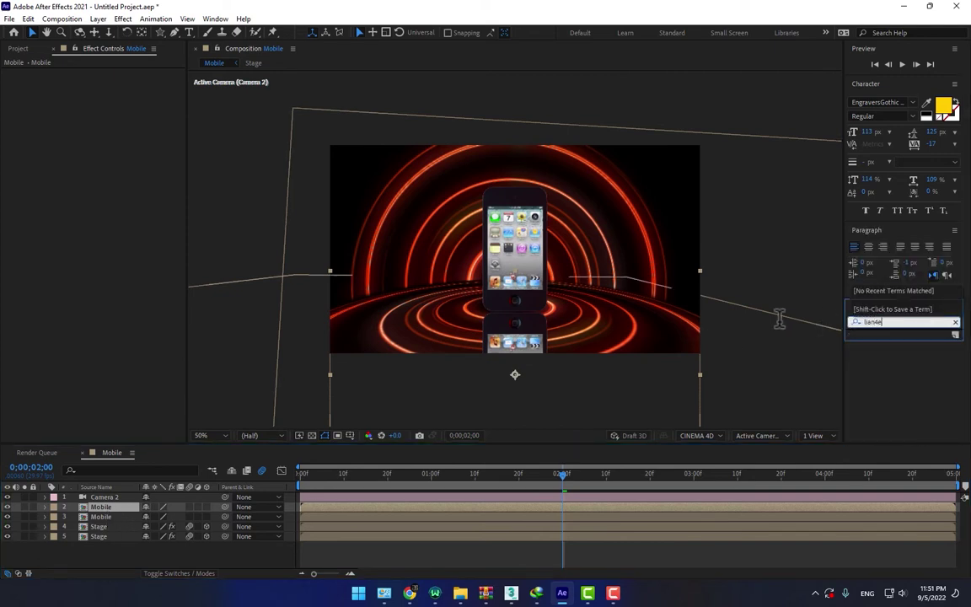
pyautogui.press('BackSpace')
pyautogui.press('BackSpace')
pyautogui.write('near')
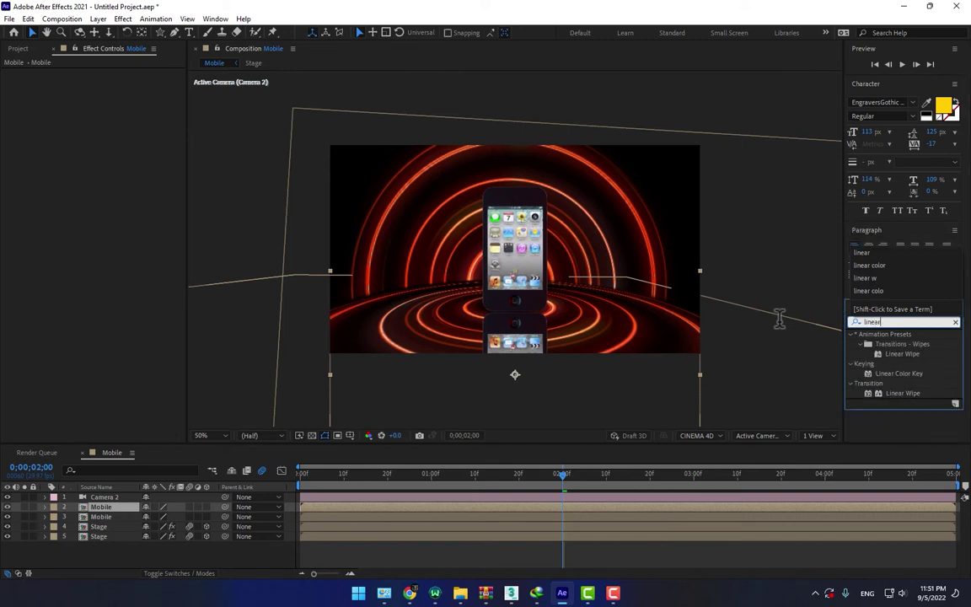
pyautogui.moveTo(876, 393); pyautogui.dragTo(98, 512)
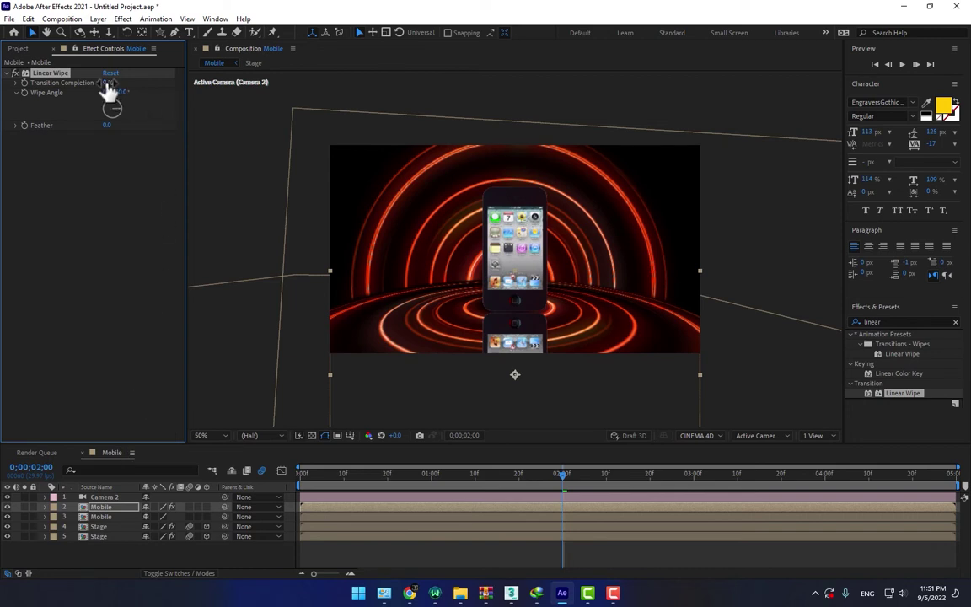
# - Set the Linear Wipe to 64% completion, -179° wipe angle and 307 feather
pyautogui.moveTo(110, 87); pyautogui.dragTo(135, 84)
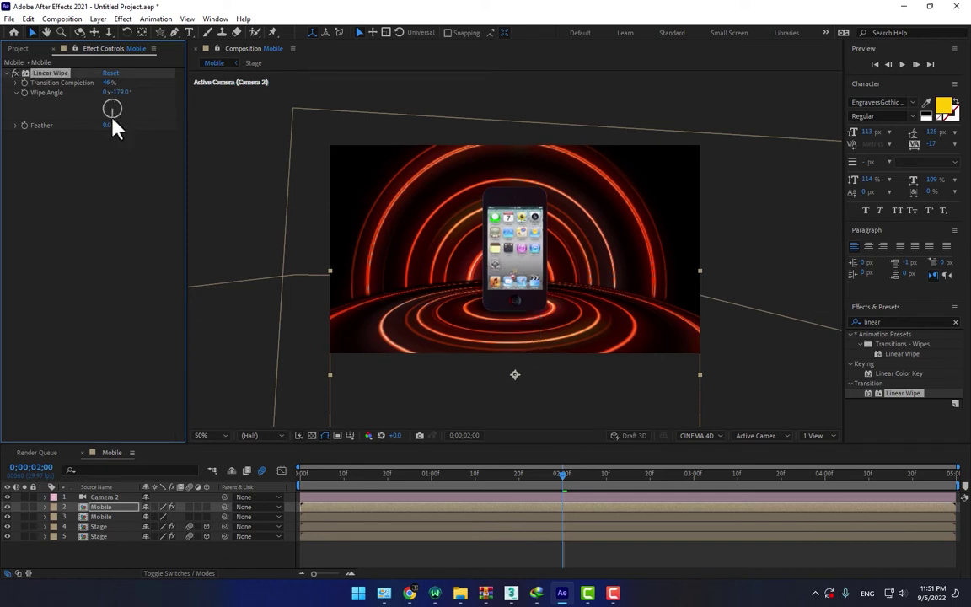
pyautogui.click(114, 120)
pyautogui.moveTo(111, 83); pyautogui.dragTo(118, 83)
pyautogui.moveTo(107, 126); pyautogui.dragTo(265, 120)
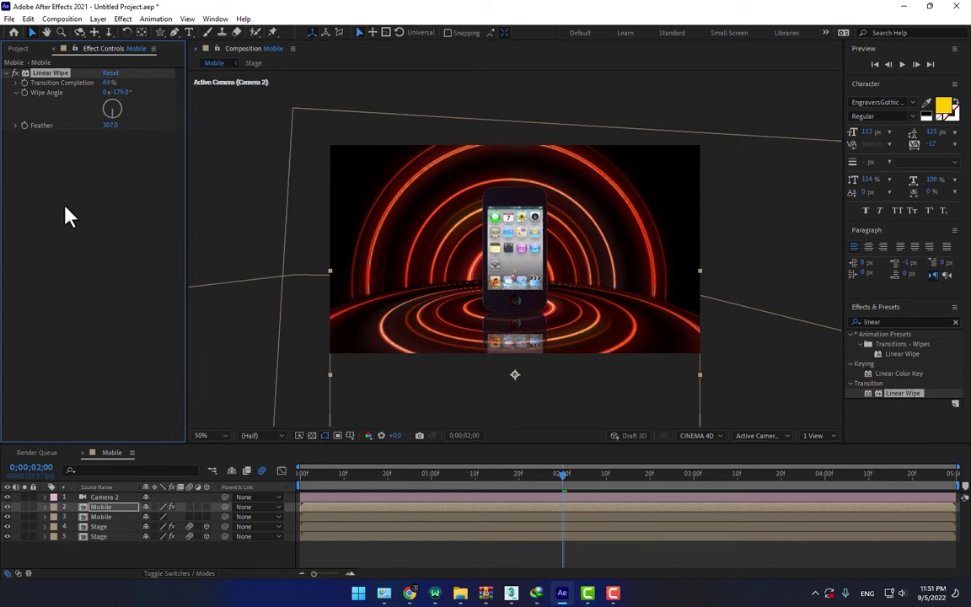
# - In the Mobile precomp, give the Element phone 360 environment lighting rotated 74° on X
pyautogui.doubleClick(96, 506)
pyautogui.click(104, 497)
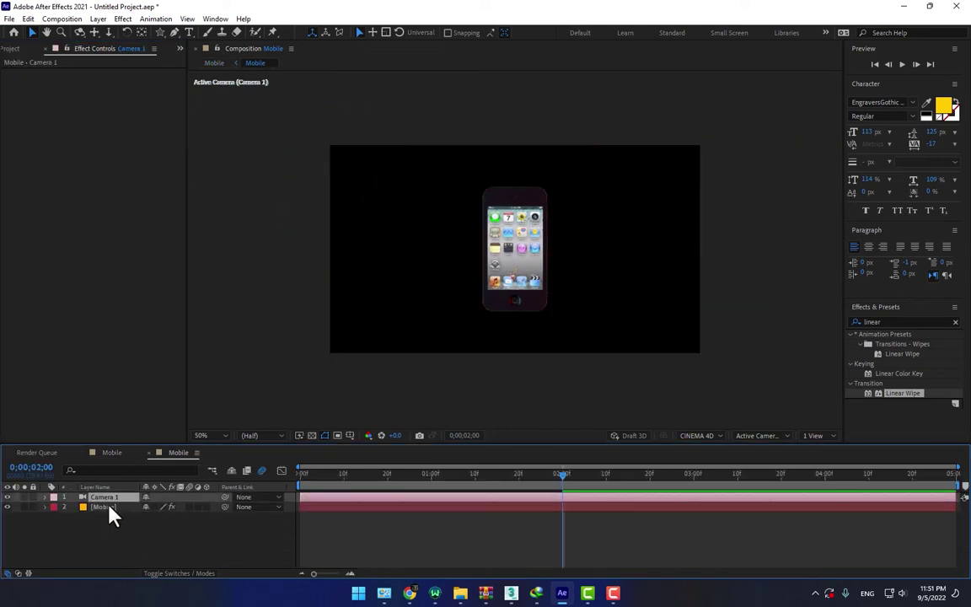
pyautogui.click(104, 507)
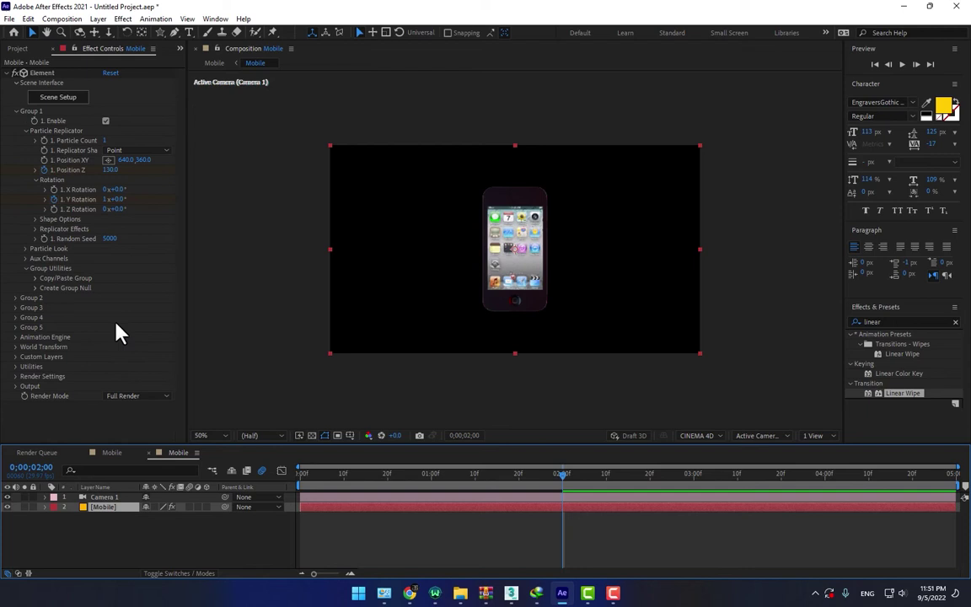
pyautogui.click(15, 376)
pyautogui.scroll(-2, 21, 388)
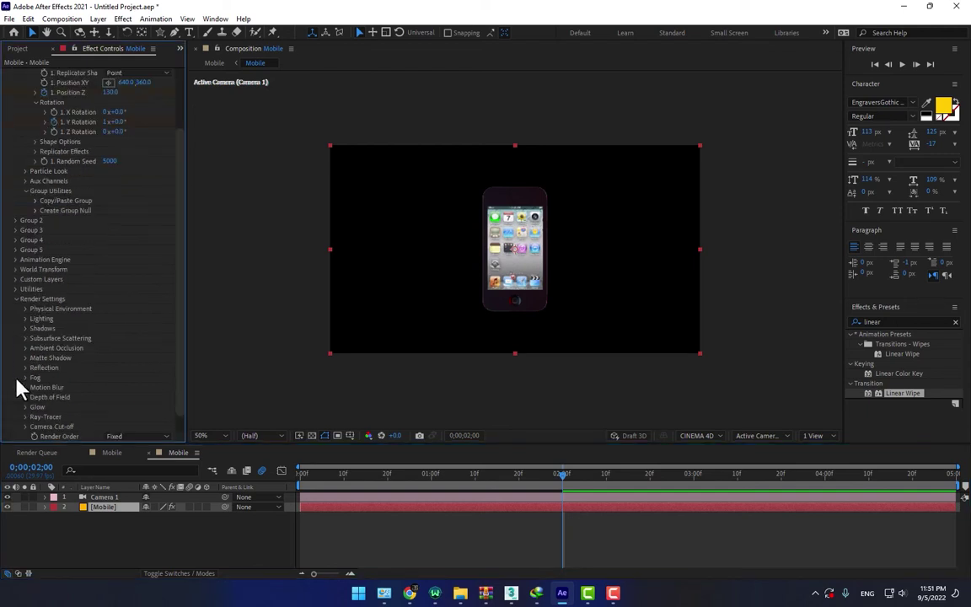
pyautogui.click(26, 319)
pyautogui.click(139, 347)
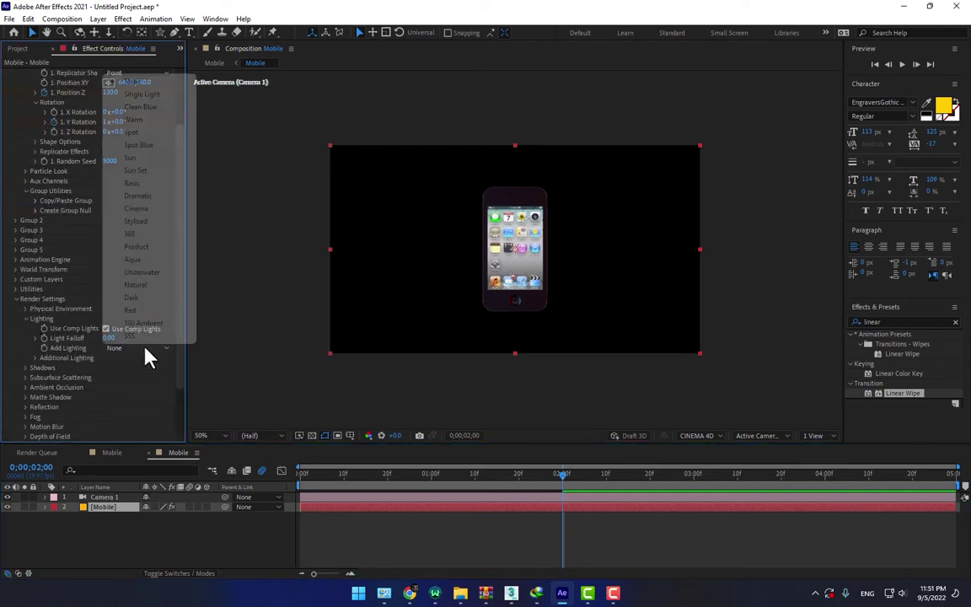
pyautogui.click(150, 234)
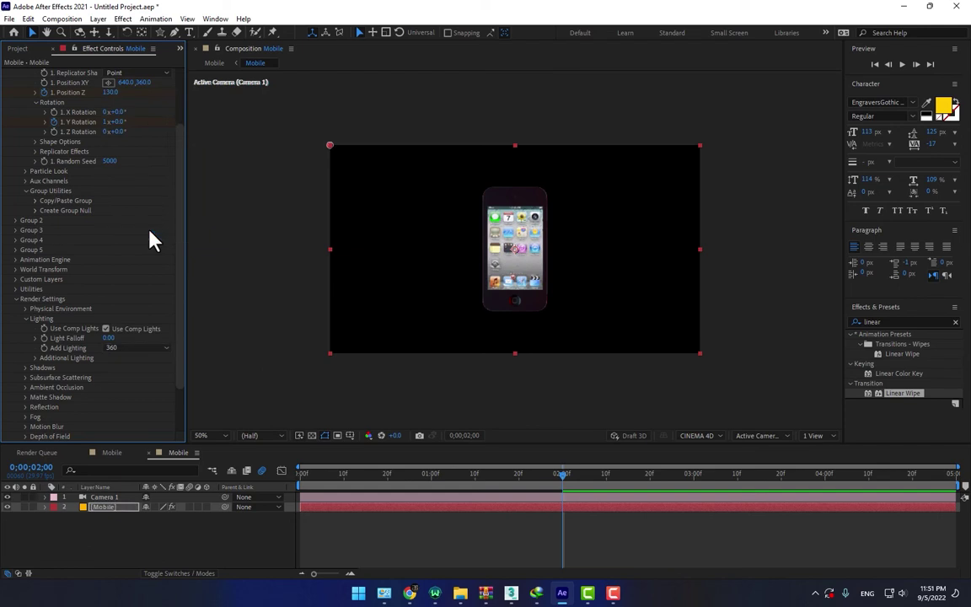
pyautogui.click(36, 358)
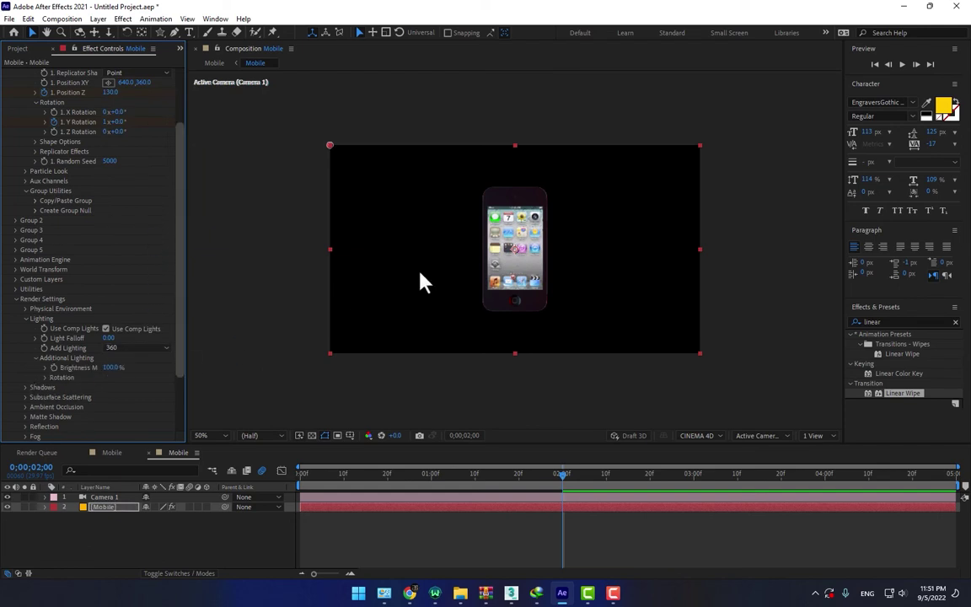
pyautogui.press('.')
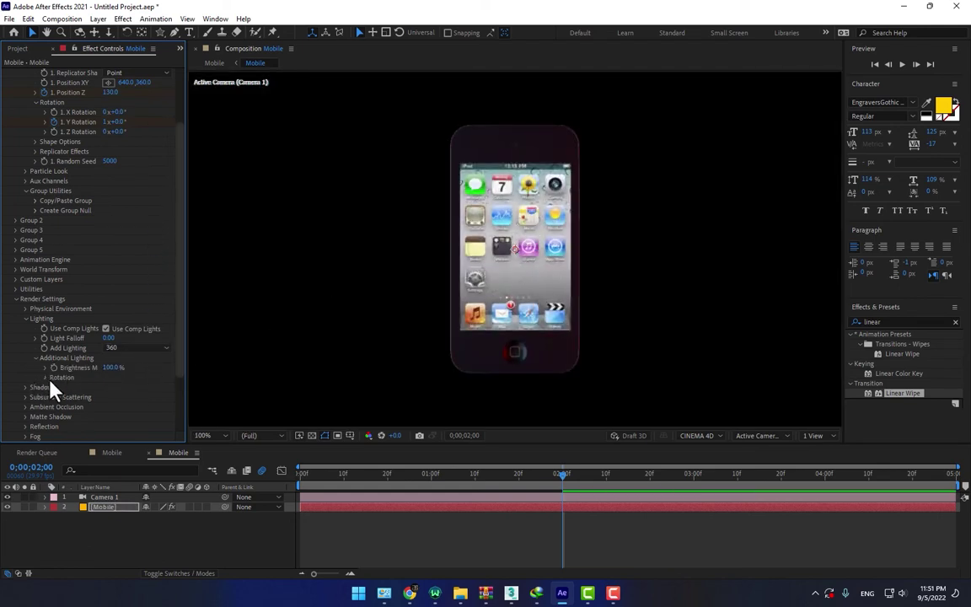
pyautogui.click(45, 376)
pyautogui.moveTo(118, 387); pyautogui.dragTo(166, 391)
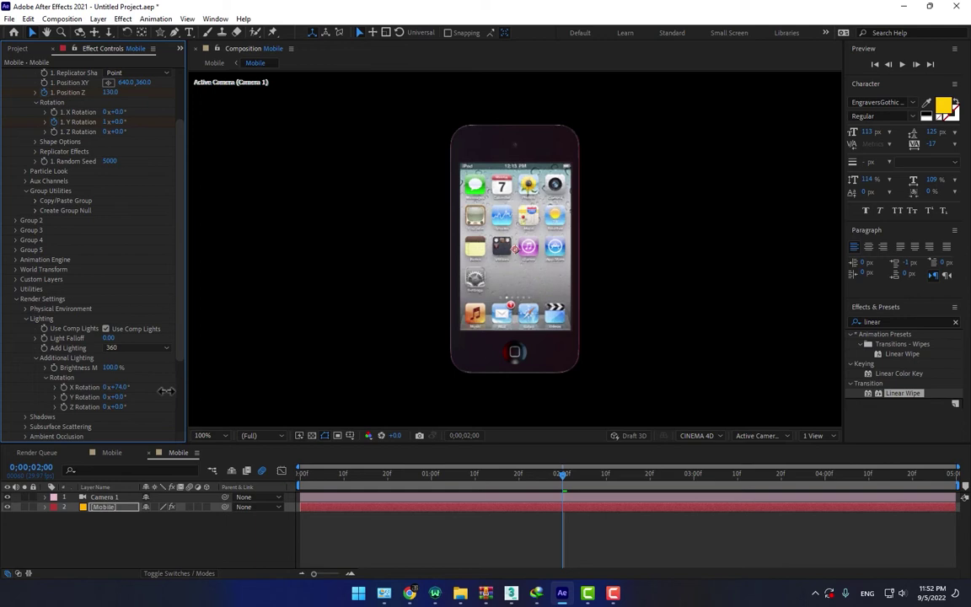
# - Turn Element's motion blur On for the phone and check it on an earlier frame
pyautogui.click(118, 457)
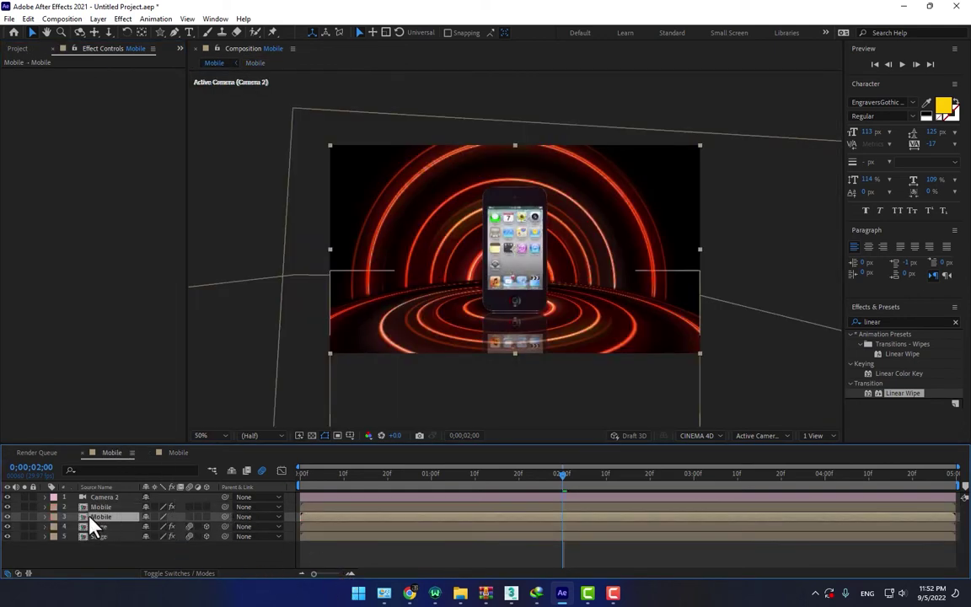
pyautogui.click(173, 453)
pyautogui.scroll(-10, 81, 382)
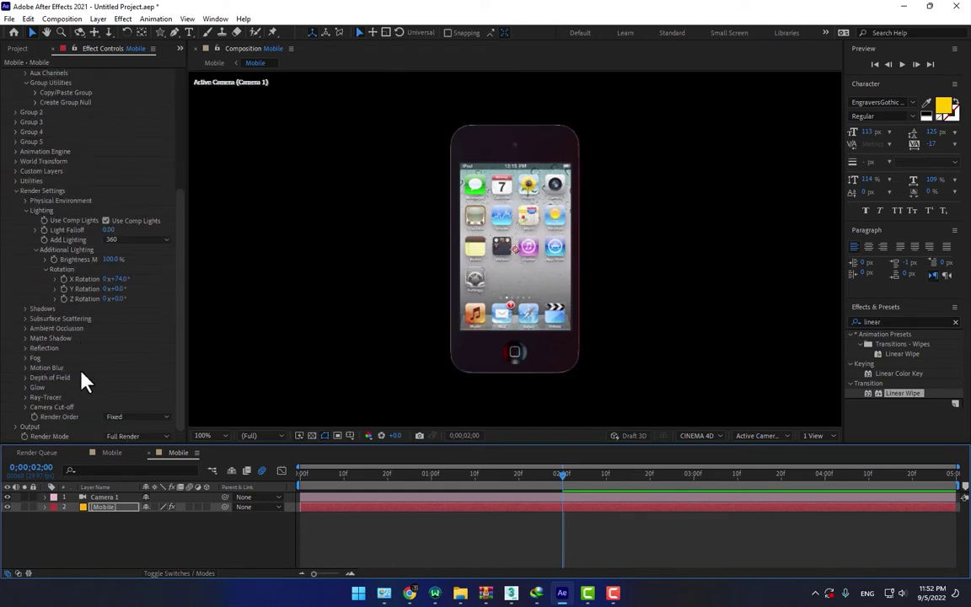
pyautogui.click(25, 368)
pyautogui.click(128, 377)
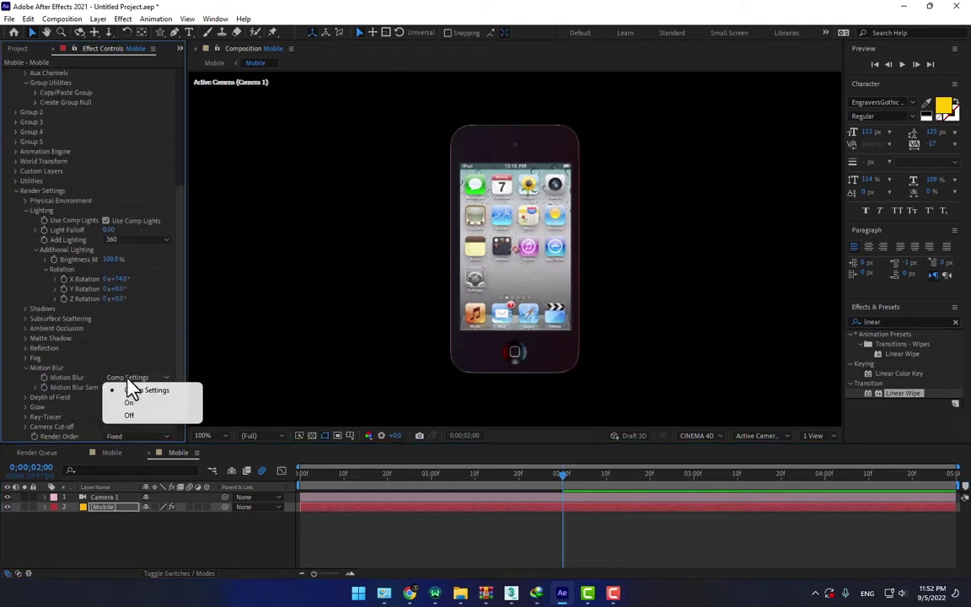
pyautogui.click(128, 407)
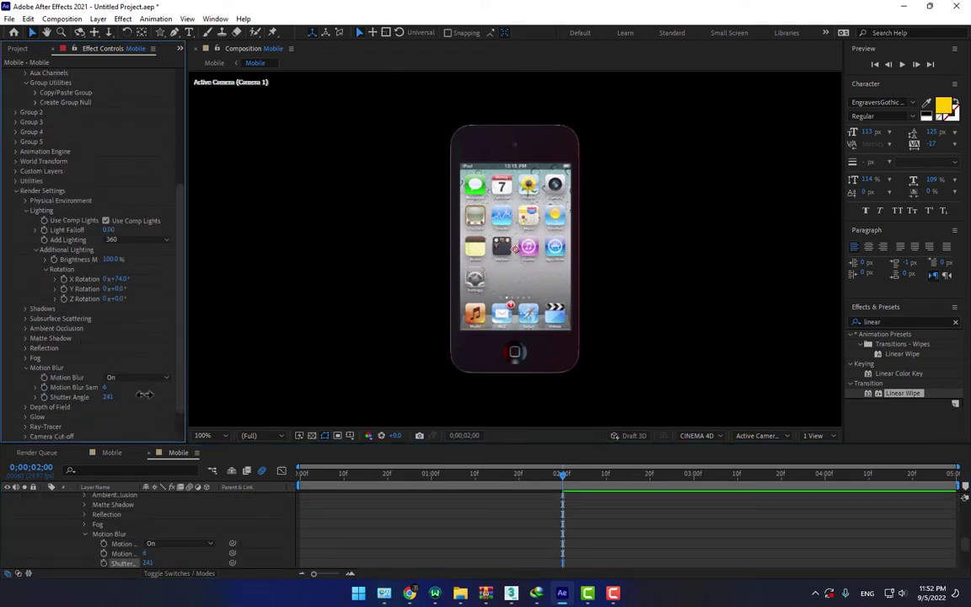
pyautogui.click(457, 476)
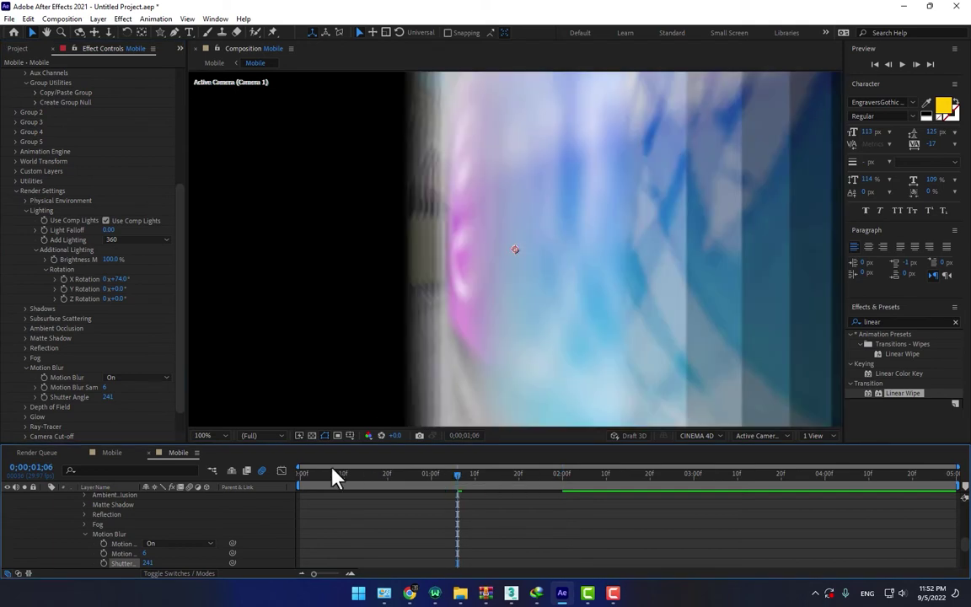
pyautogui.click(103, 454)
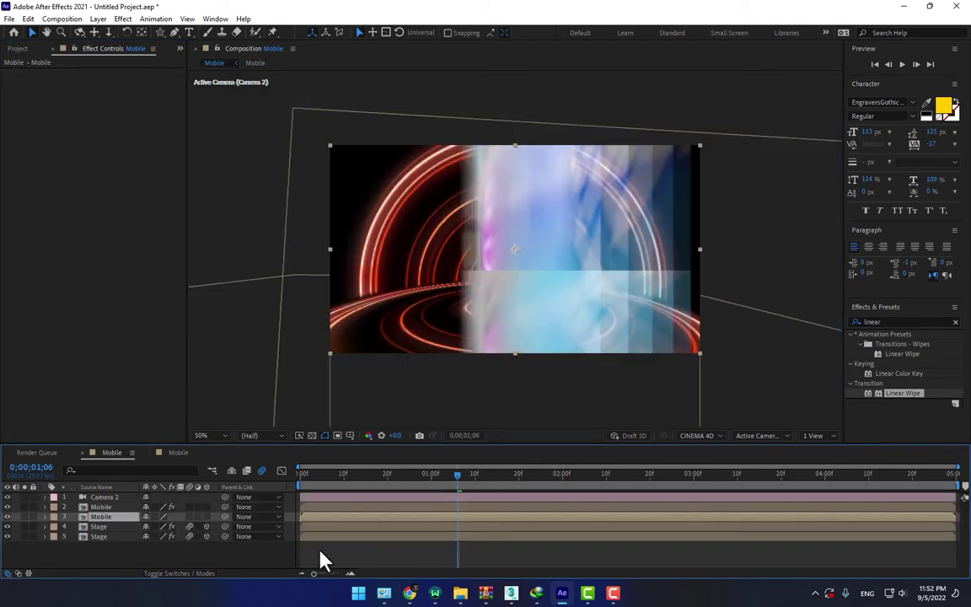
# - Scrub the spinning phone, test-nudge the reflection and undo, then return to the Mobile precomp
pyautogui.moveTo(457, 475); pyautogui.dragTo(545, 475)
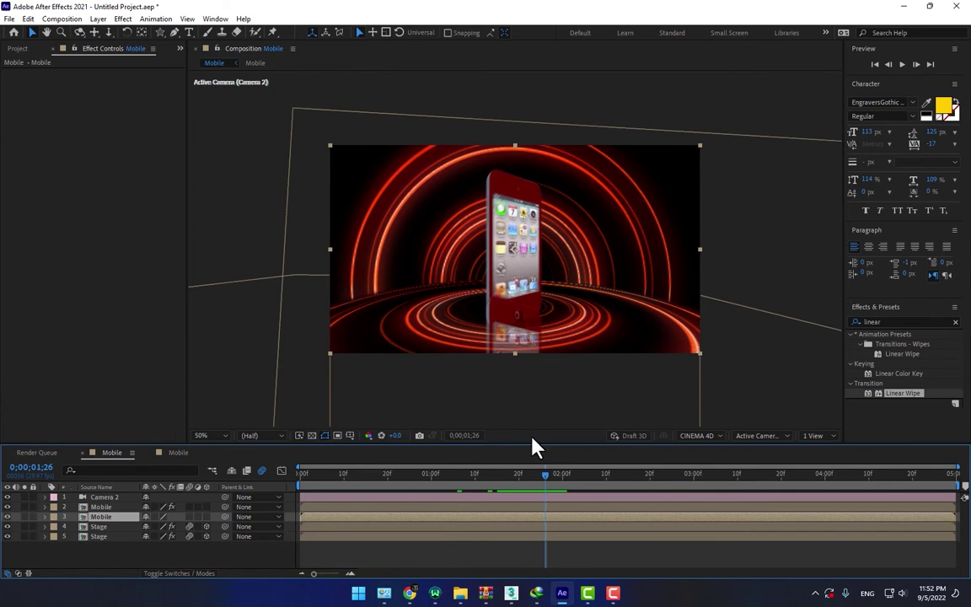
pyautogui.click(132, 506)
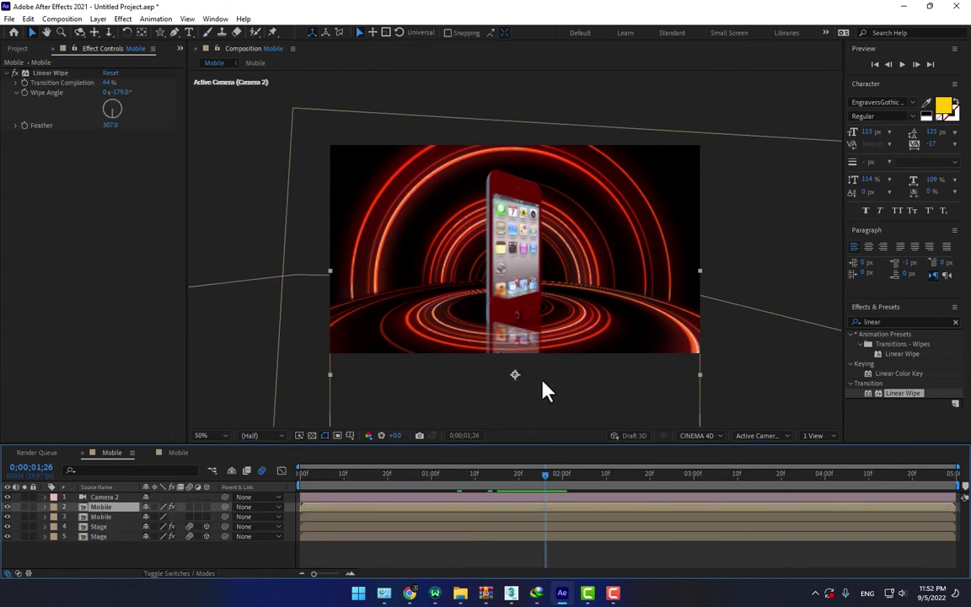
pyautogui.moveTo(546, 390); pyautogui.dragTo(552, 397)
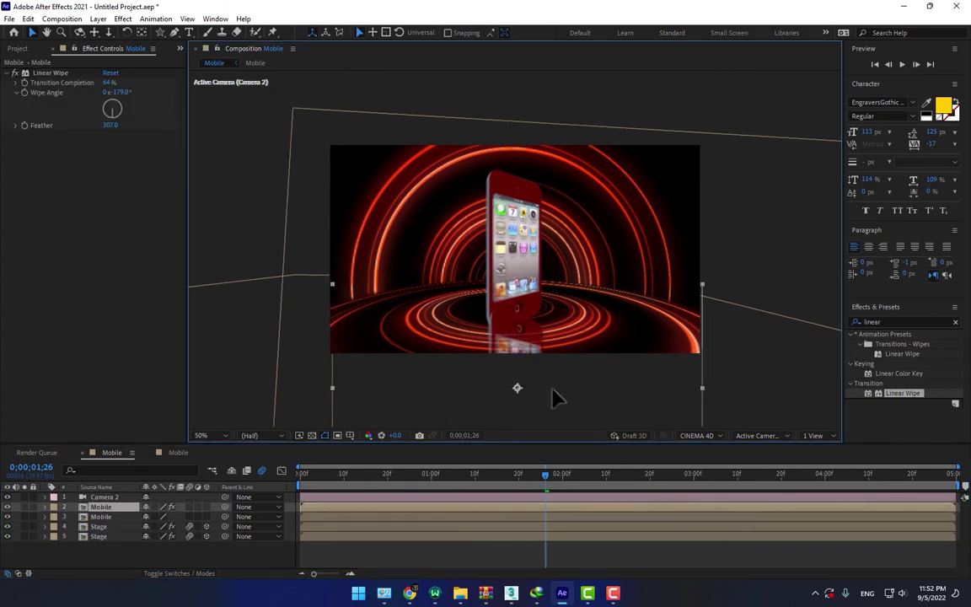
pyautogui.hotkey('ctrl', 'z')
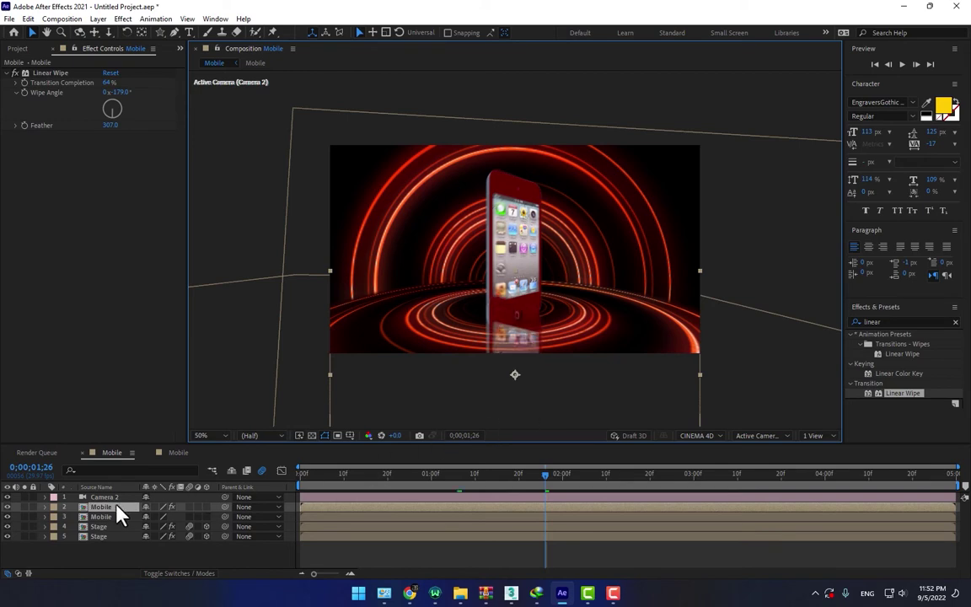
pyautogui.hotkey('ctrl', 'Down')
pyautogui.hotkey('ctrl', 'Down')
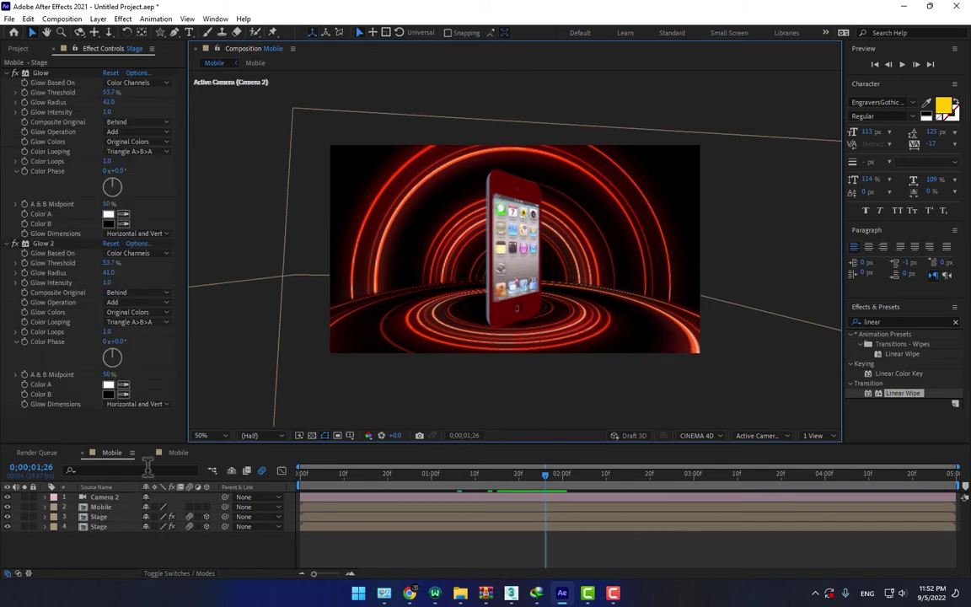
pyautogui.press('a')
pyautogui.press('a')
pyautogui.click(175, 455)
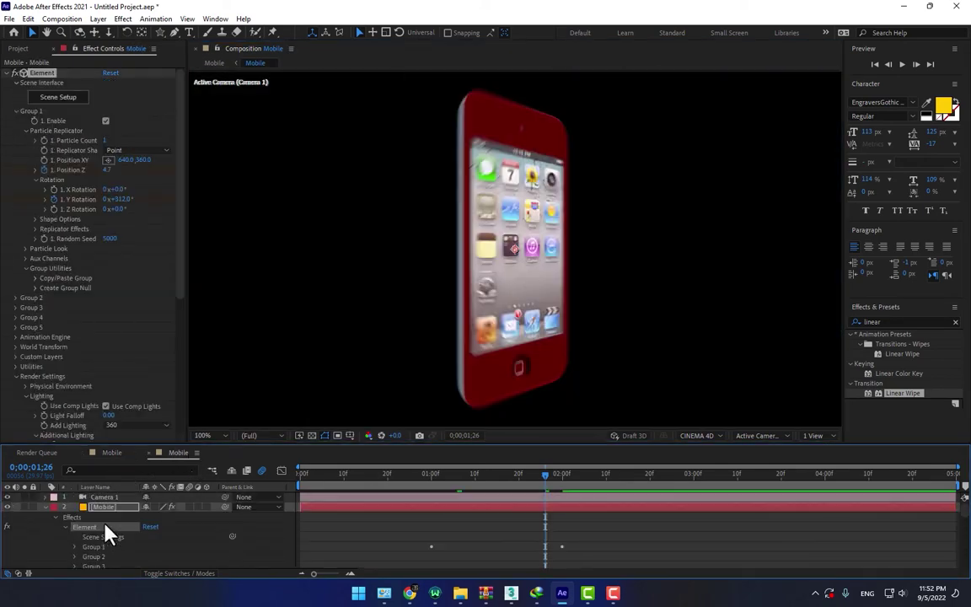
# - Collapse the Mobile layer's effects and preview the phone's rotation around two seconds
pyautogui.click(46, 507)
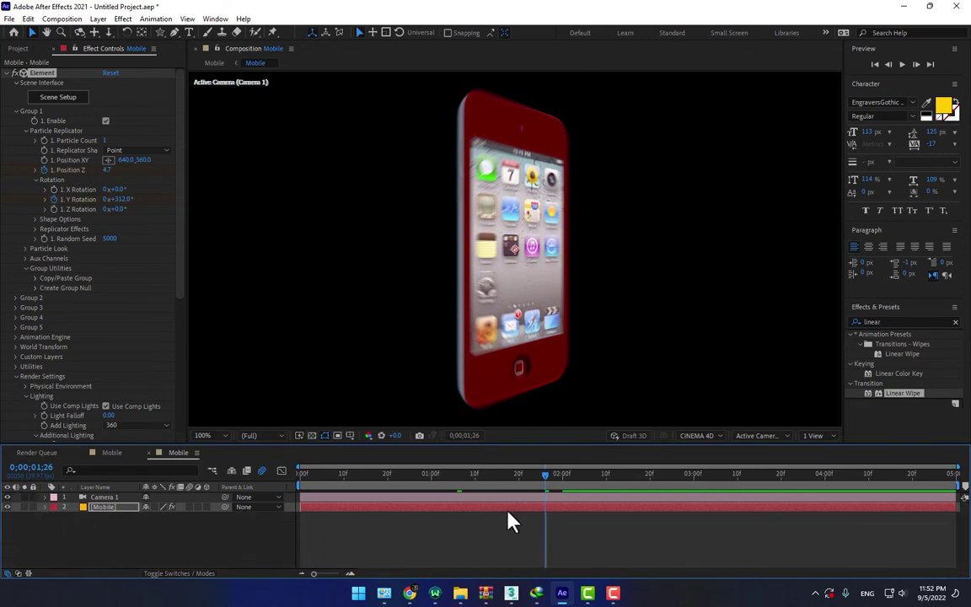
pyautogui.moveTo(509, 489); pyautogui.dragTo(574, 485)
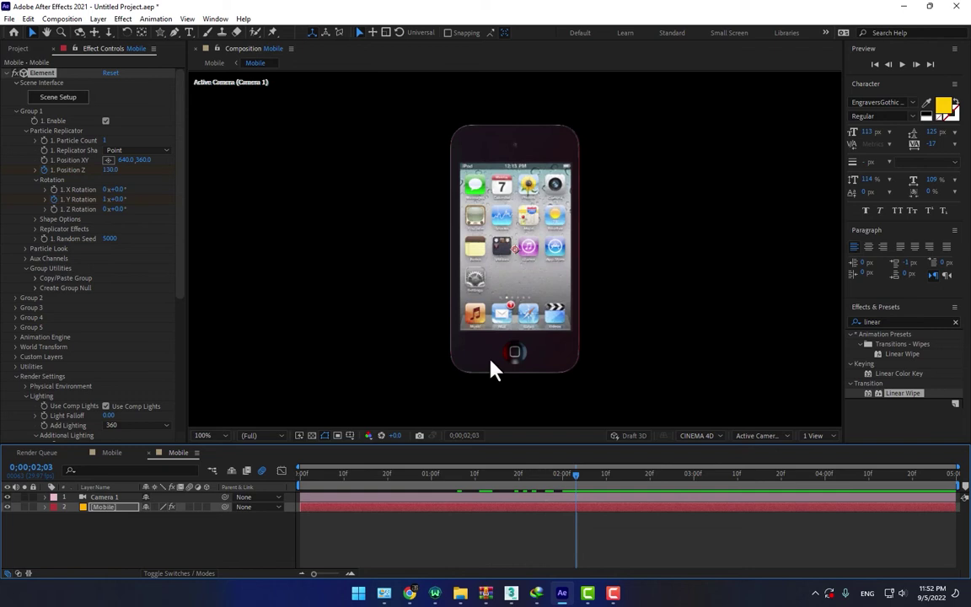
pyautogui.scroll(-2, 445, 408)
# - Duplicate the Mobile layer, flip the copy vertically and drag it below the phone
pyautogui.click(89, 507)
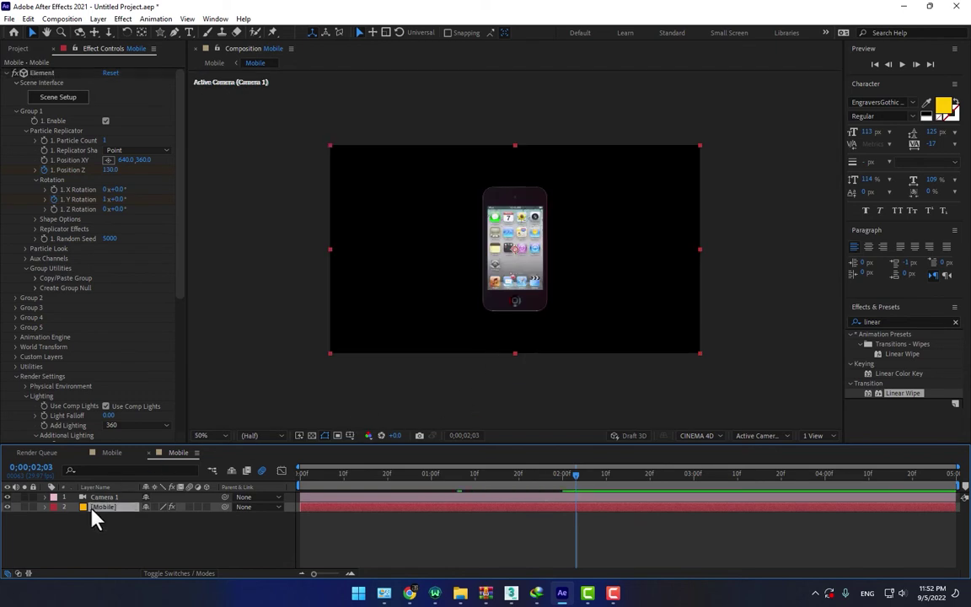
pyautogui.hotkey('ctrl', 'd')
pyautogui.rightClick(505, 280)
pyautogui.moveTo(540, 283)
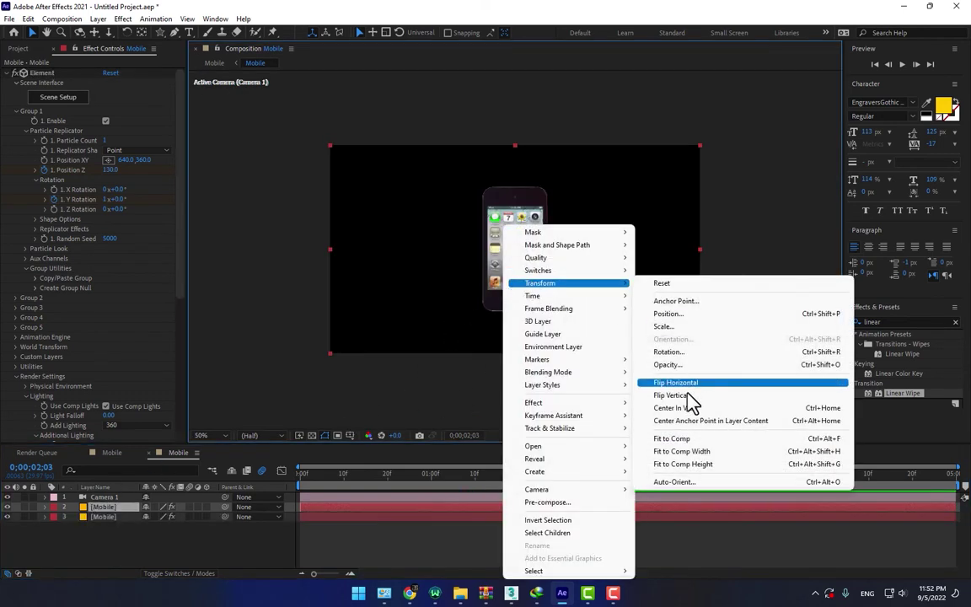
pyautogui.click(684, 398)
pyautogui.moveTo(541, 247); pyautogui.dragTo(539, 371)
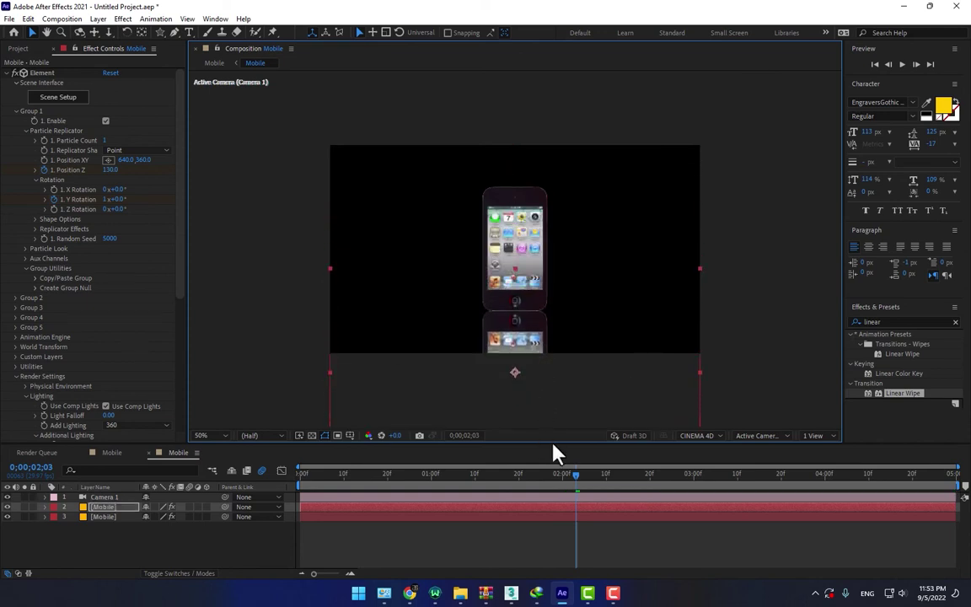
pyautogui.moveTo(551, 477)
pyautogui.mouseDown()
pyautogui.moveTo(483, 478)
pyautogui.moveTo(568, 465)
pyautogui.moveTo(537, 472)
pyautogui.moveTo(553, 474)
pyautogui.mouseUp()
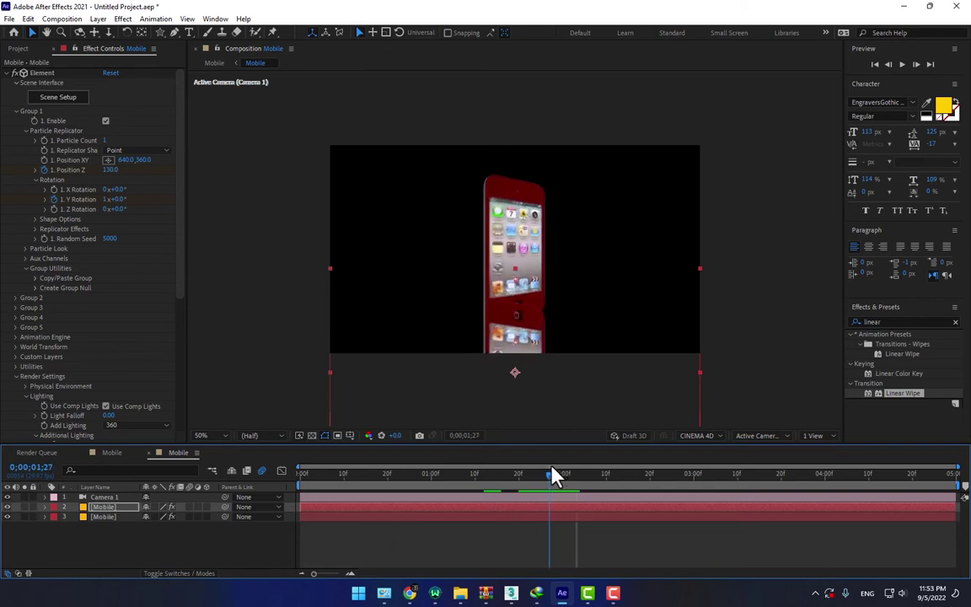
# - Delete the duplicate reflection layer and switch to the main Mobile composition with the ring stage
pyautogui.press('Delete')
pyautogui.click(552, 361)
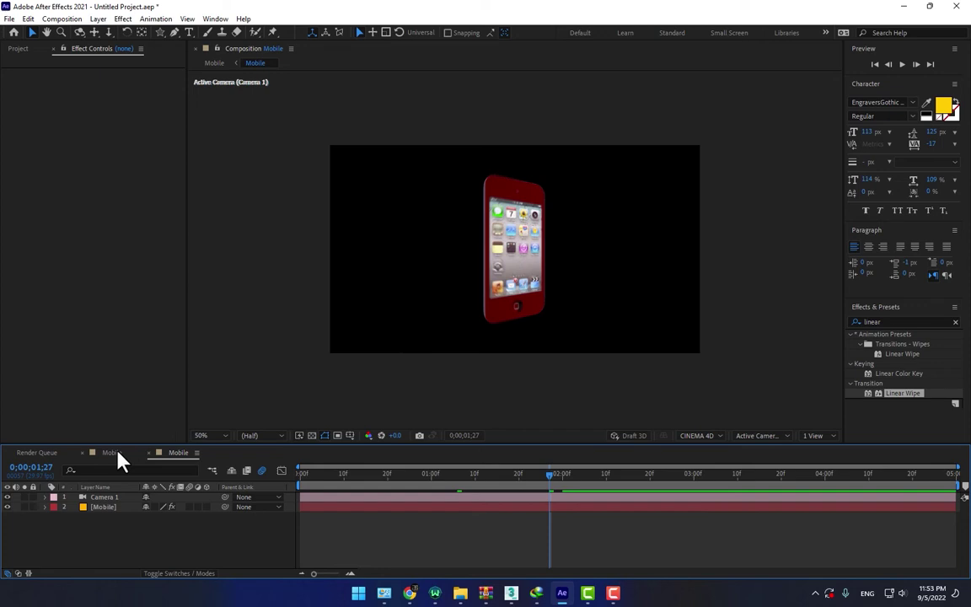
pyautogui.click(106, 508)
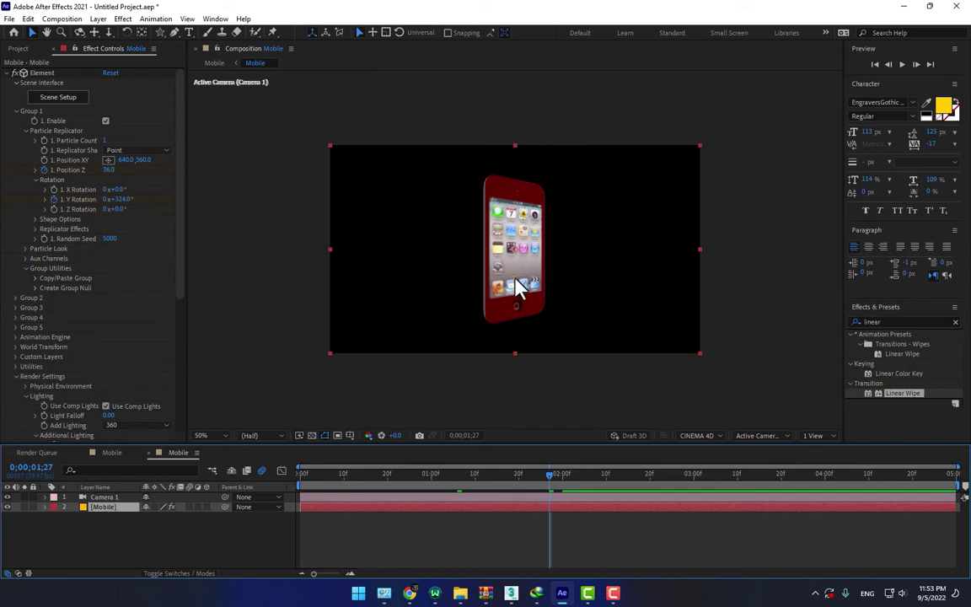
pyautogui.click(113, 454)
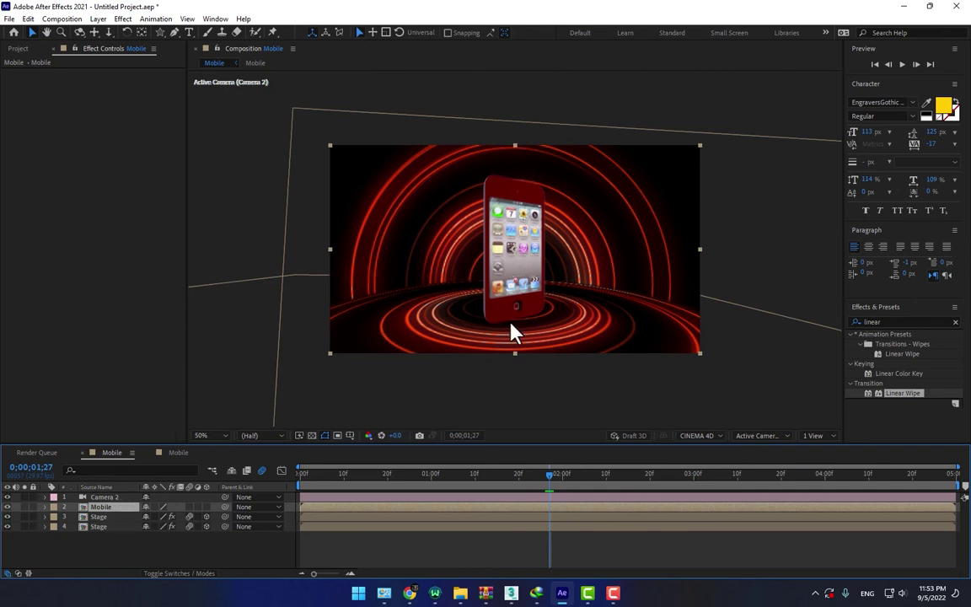
# - Duplicate the Mobile layer, flip it vertically and position it snugly beneath the phone
pyautogui.hotkey('ctrl', 'd')
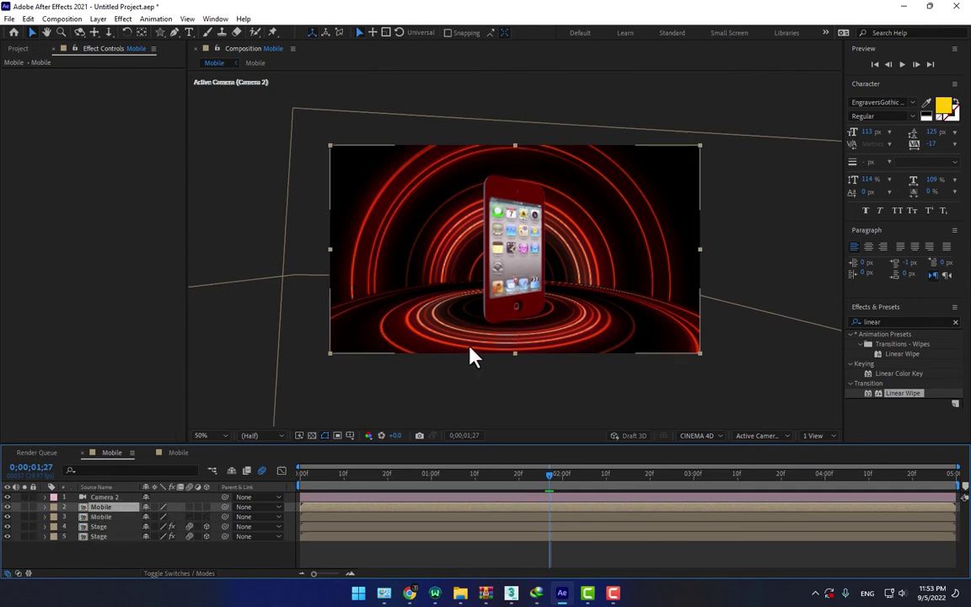
pyautogui.rightClick(552, 230)
pyautogui.moveTo(615, 278)
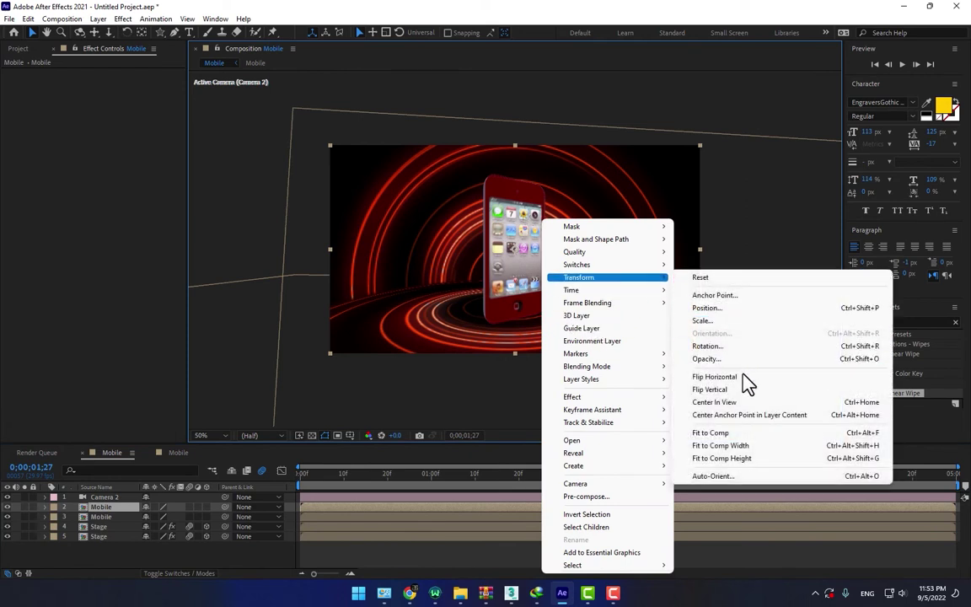
pyautogui.click(725, 389)
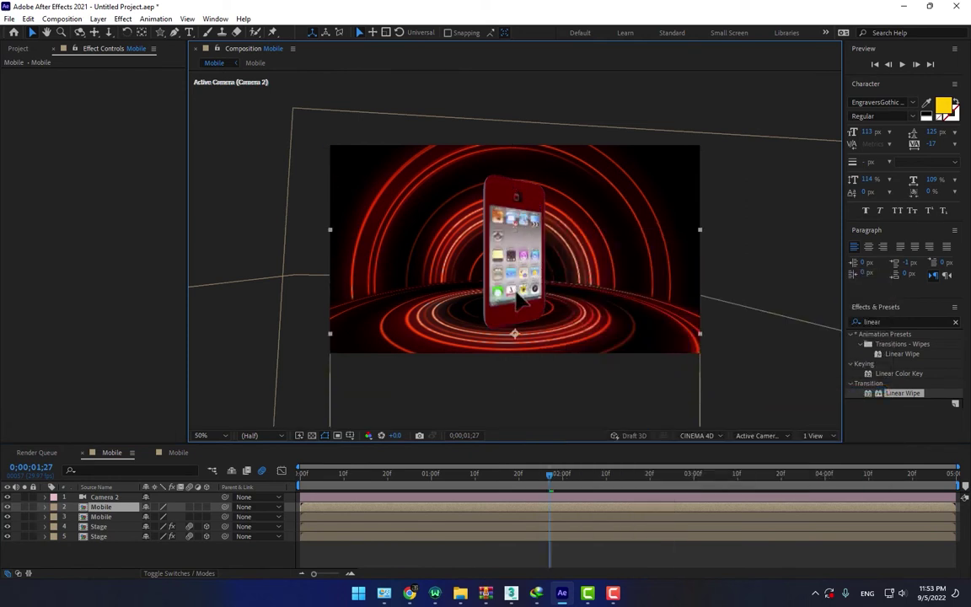
pyautogui.moveTo(519, 297); pyautogui.dragTo(509, 354)
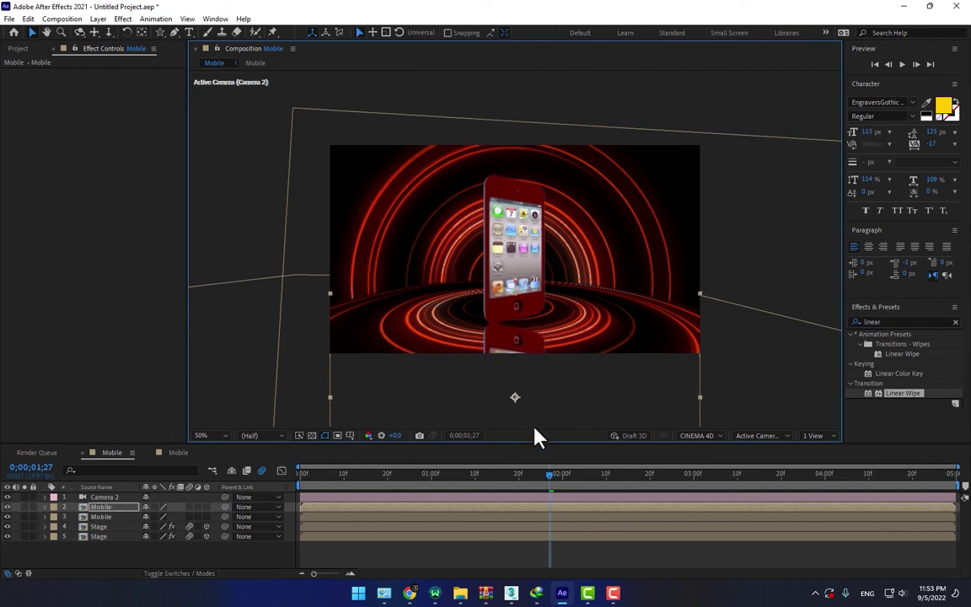
pyautogui.moveTo(551, 483); pyautogui.dragTo(564, 484)
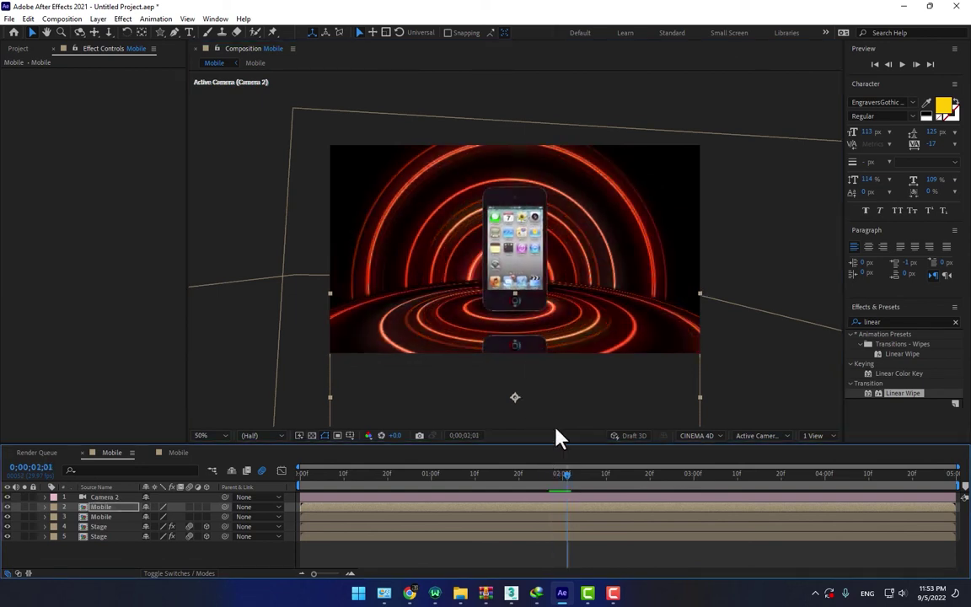
pyautogui.moveTo(528, 359); pyautogui.dragTo(530, 334)
# - Keyframe the reflection's opacity from 0% at 1;19 up to 20% at 2;00
pyautogui.press('t')
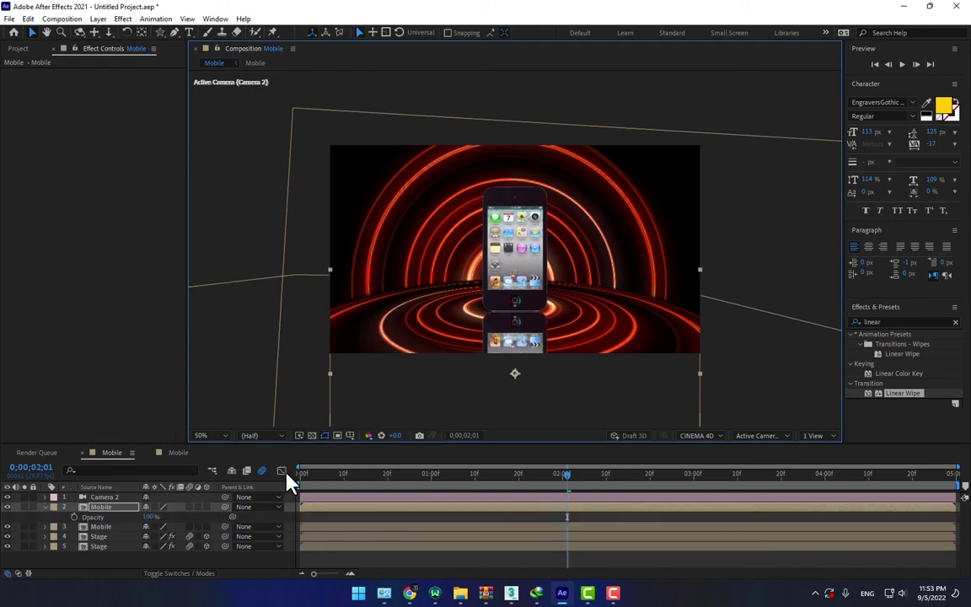
pyautogui.moveTo(148, 516); pyautogui.dragTo(74, 516)
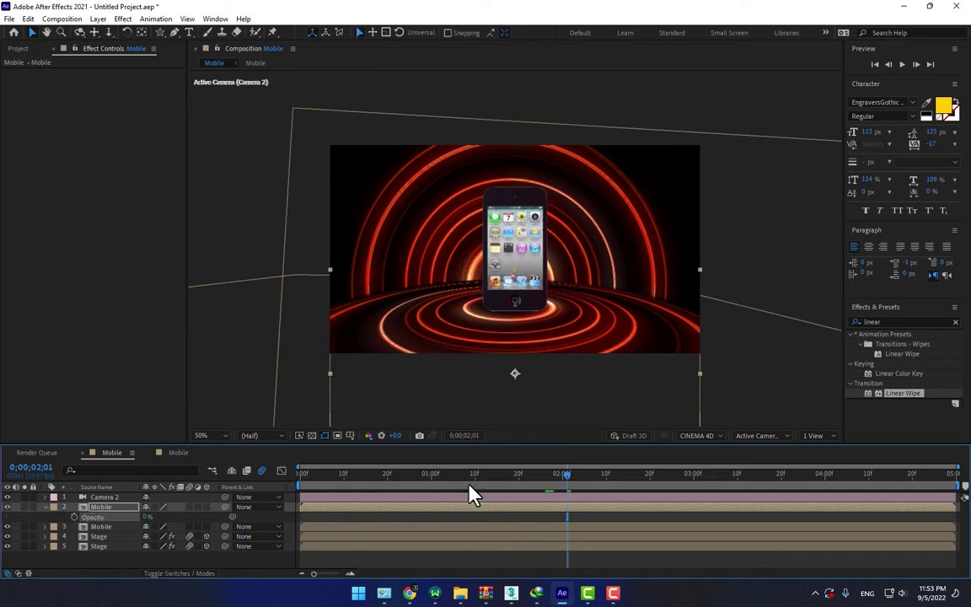
pyautogui.moveTo(472, 493); pyautogui.dragTo(516, 487)
pyautogui.click(74, 517)
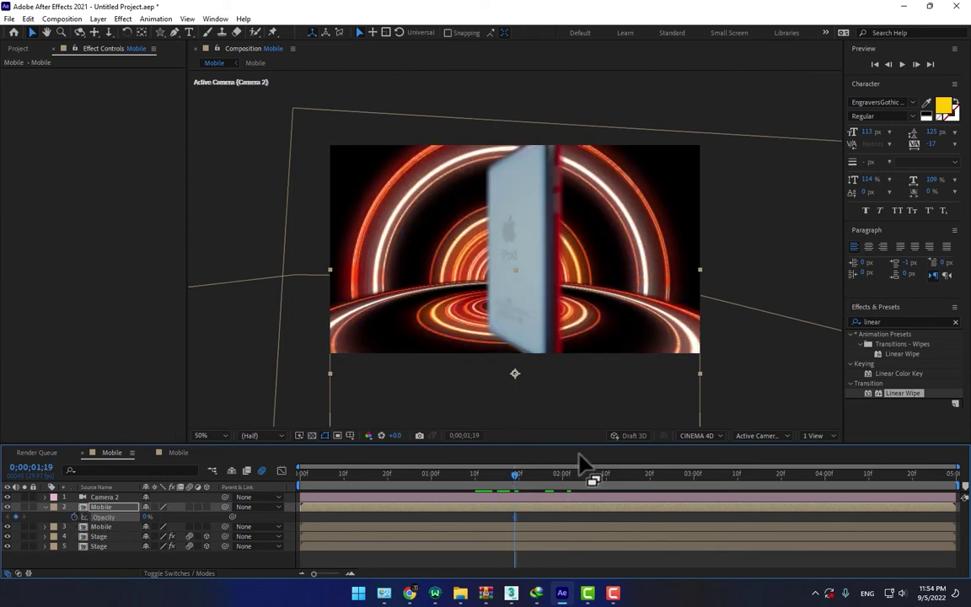
pyautogui.click(562, 484)
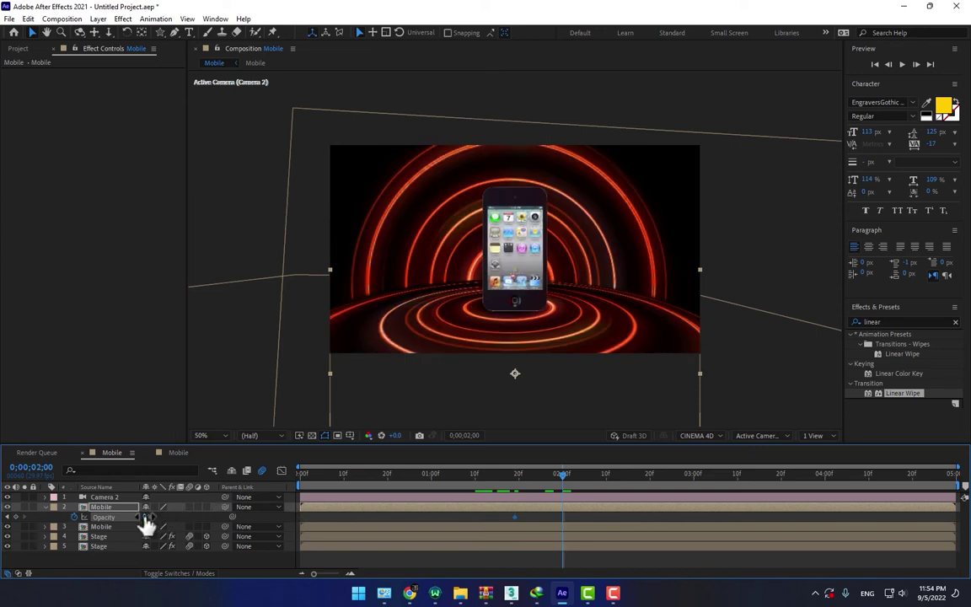
pyautogui.moveTo(147, 518); pyautogui.dragTo(151, 516)
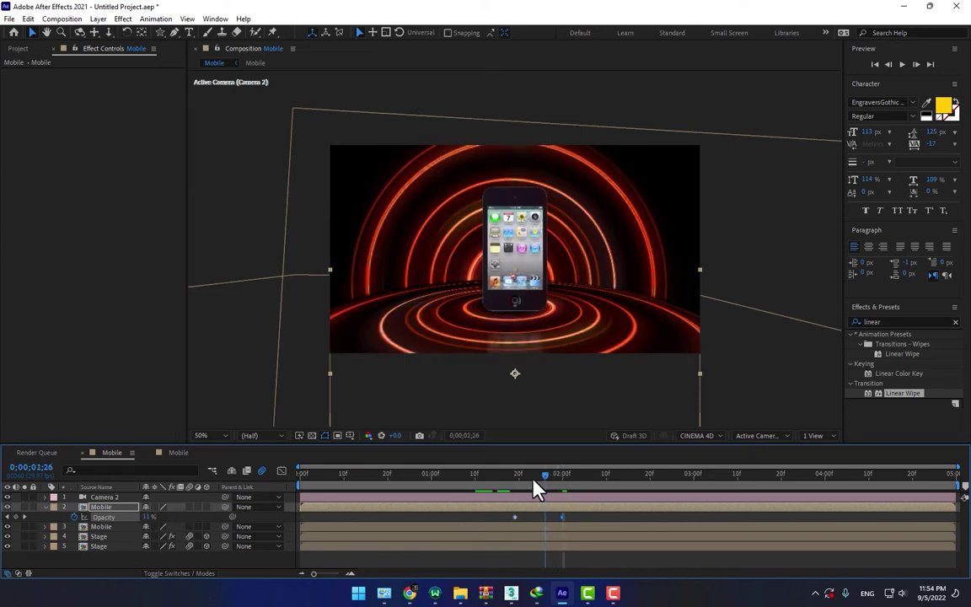
pyautogui.moveTo(536, 488); pyautogui.dragTo(563, 495)
pyautogui.moveTo(148, 516); pyautogui.dragTo(154, 516)
pyautogui.click(455, 527)
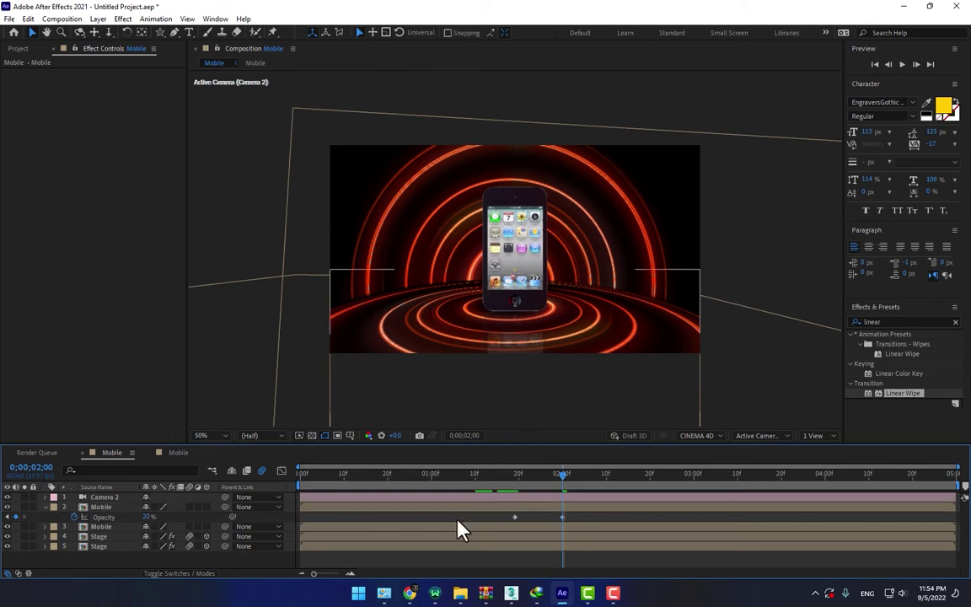
# - Create a full-frame yellow (around FFA800) solid layer named 'Glow BG'
pyautogui.rightClick(276, 568)
pyautogui.moveTo(349, 417)
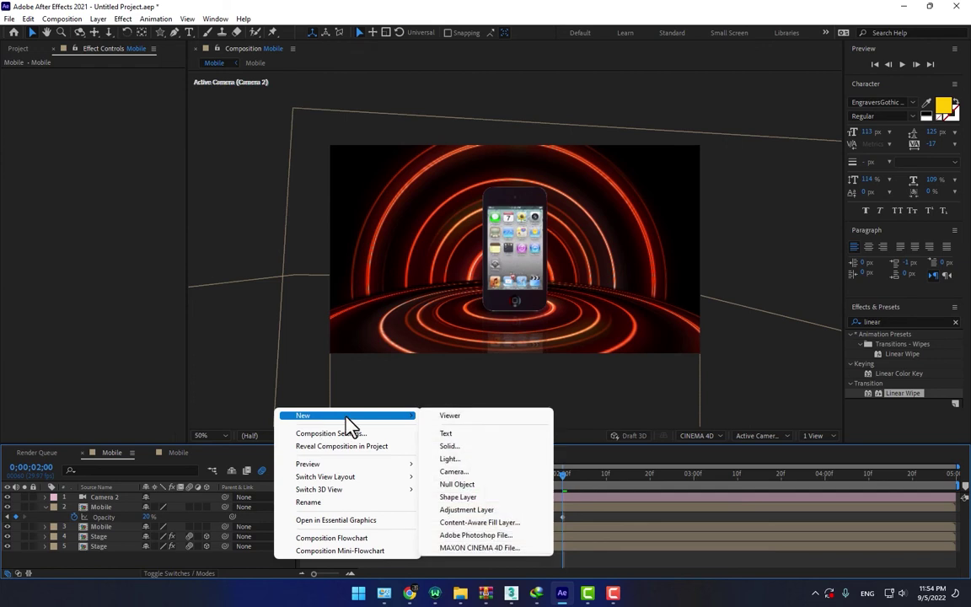
pyautogui.click(477, 451)
pyautogui.click(465, 340)
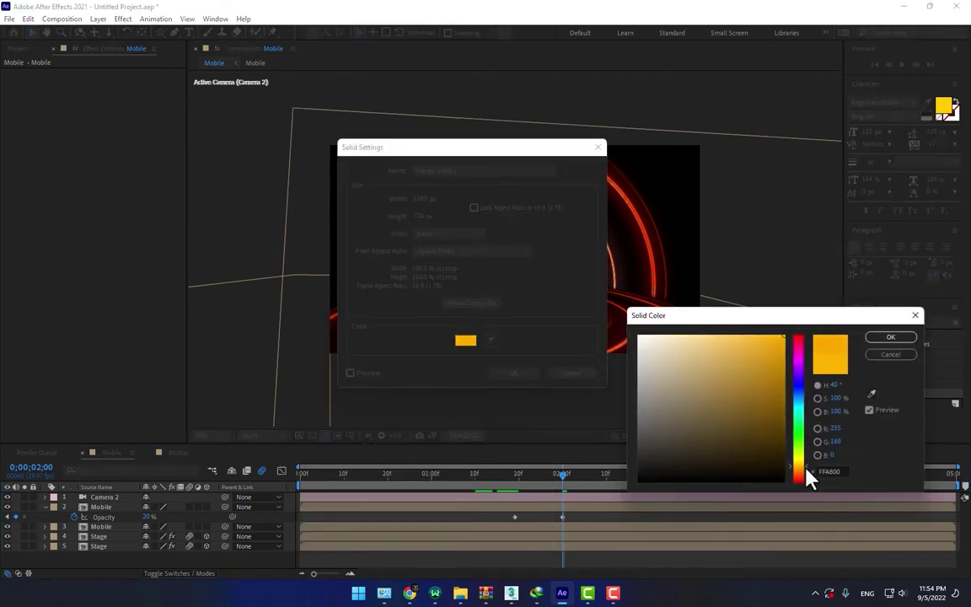
pyautogui.write('FFA800')
pyautogui.moveTo(801, 468); pyautogui.dragTo(807, 455)
pyautogui.click(888, 337)
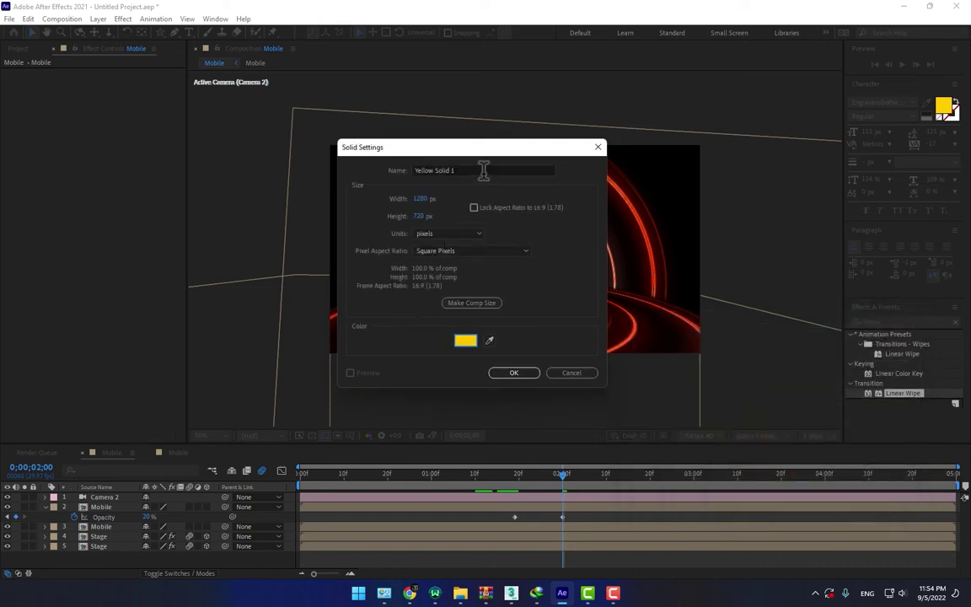
pyautogui.moveTo(482, 169); pyautogui.dragTo(334, 170)
pyautogui.write('Glow BG')
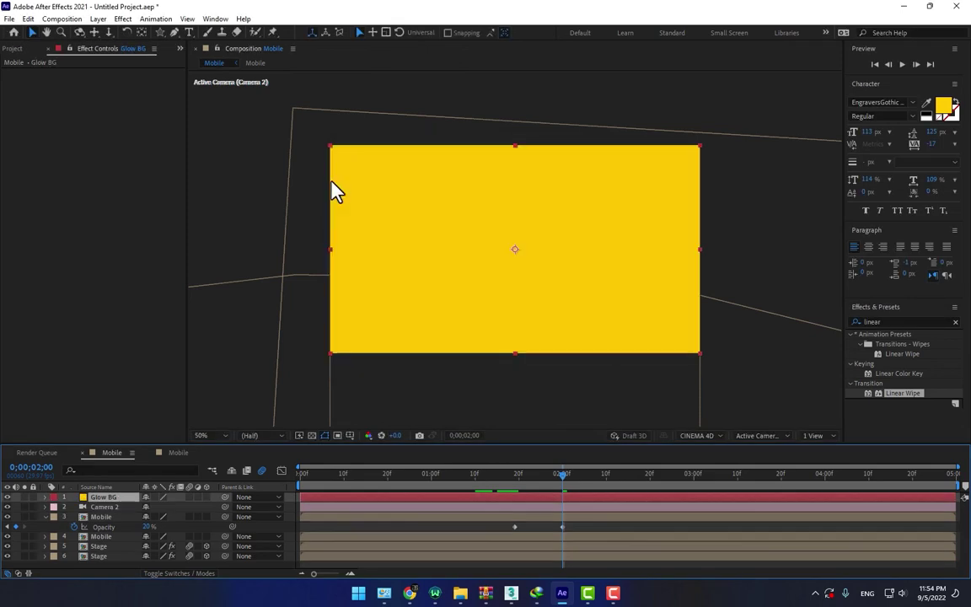
# - Hide Glow BG and draw a starburst-shaped mask around the phone on it
pyautogui.click(8, 497)
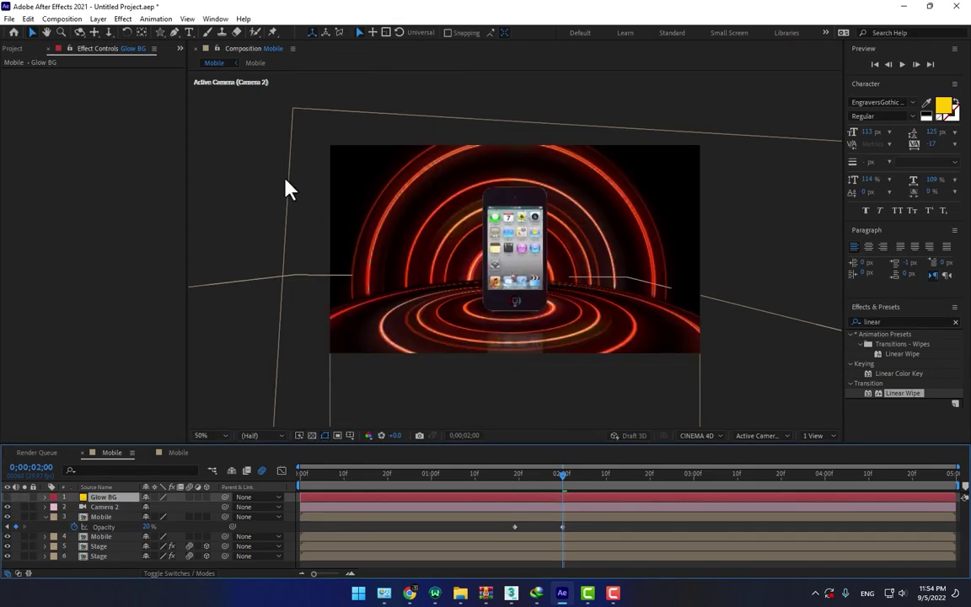
pyautogui.click(174, 33)
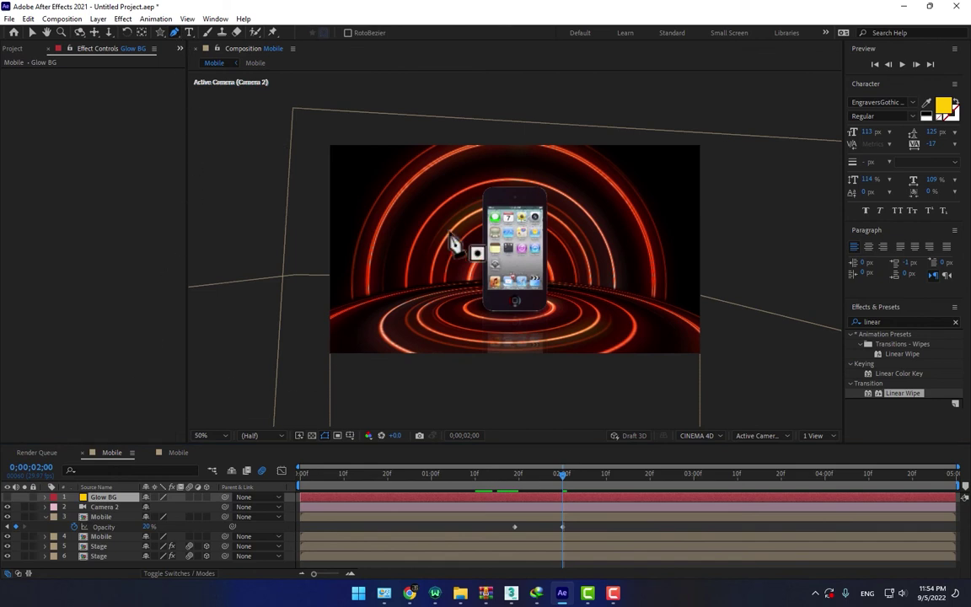
pyautogui.click(586, 157)
pyautogui.click(585, 224)
pyautogui.click(546, 248)
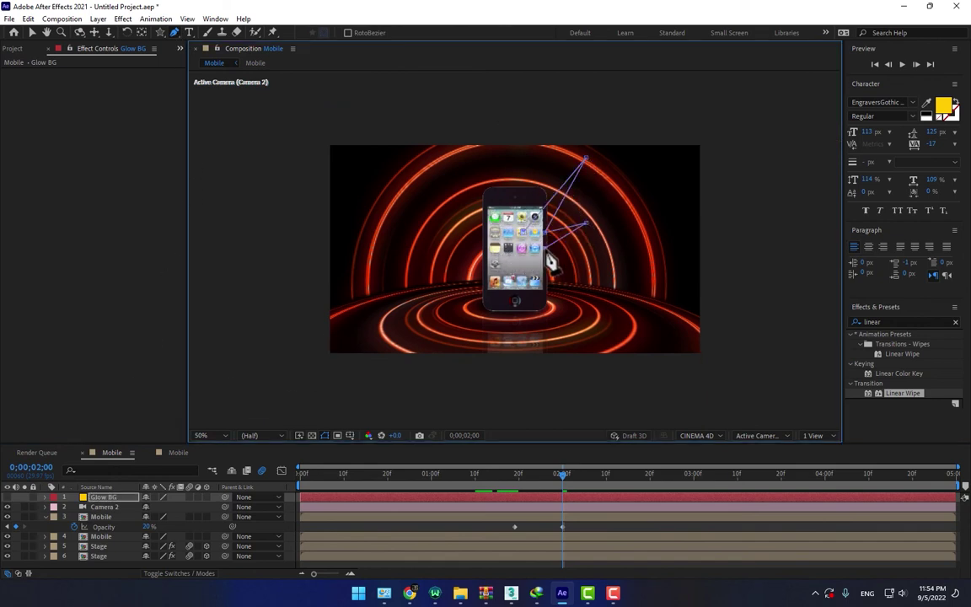
pyautogui.click(635, 267)
pyautogui.click(573, 293)
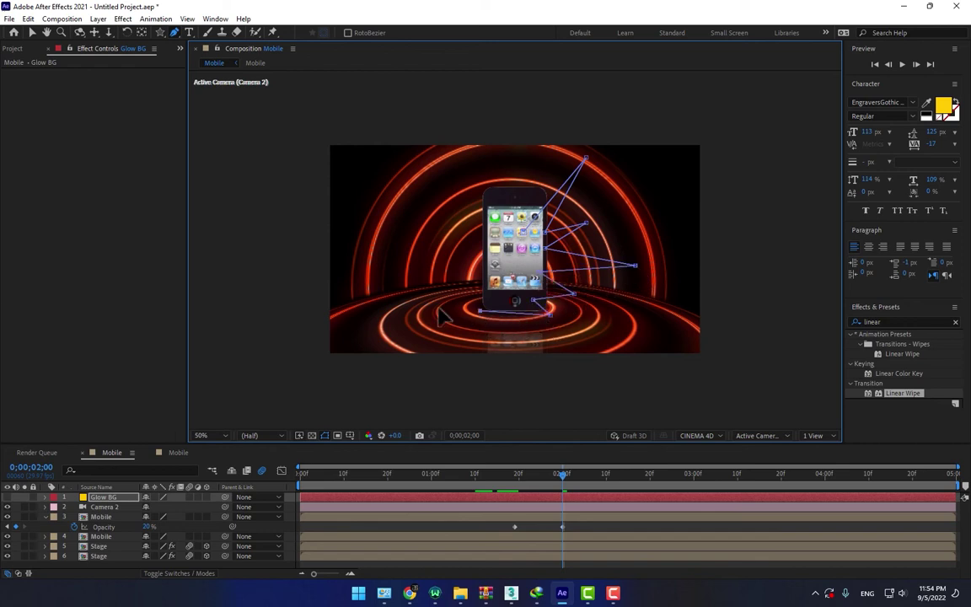
pyautogui.click(408, 305)
pyautogui.click(413, 263)
pyautogui.click(493, 291)
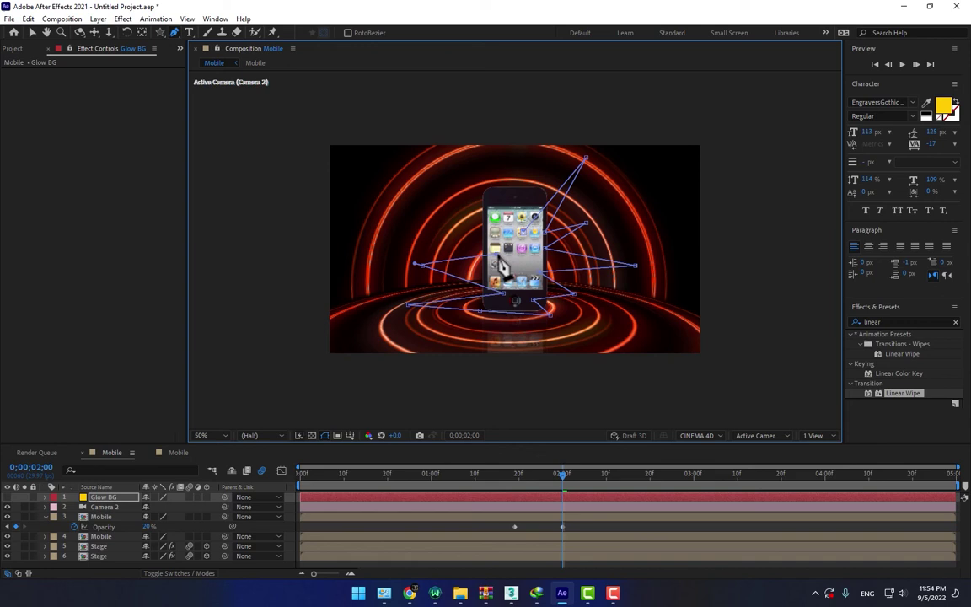
pyautogui.click(373, 181)
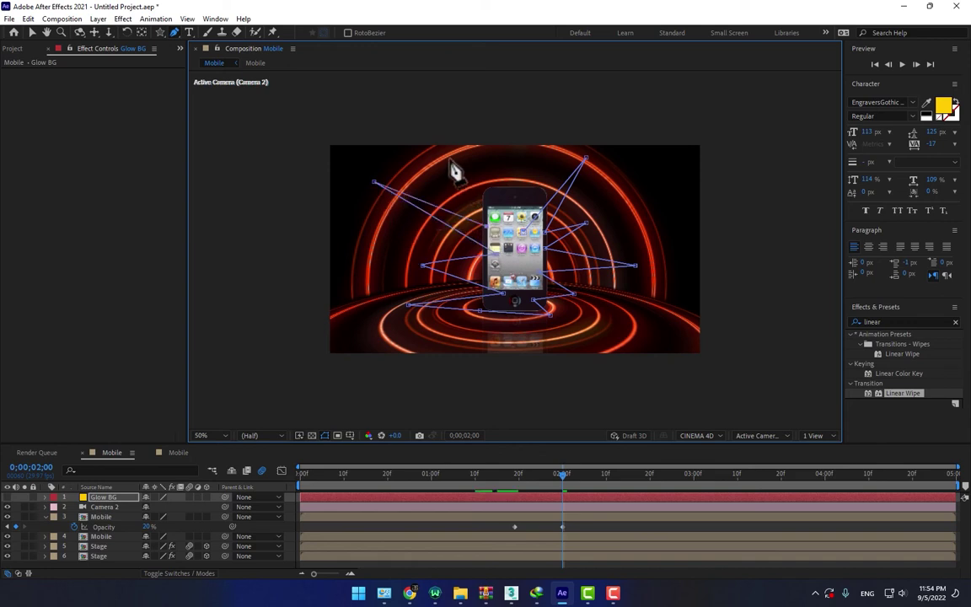
pyautogui.click(492, 153)
pyautogui.click(501, 202)
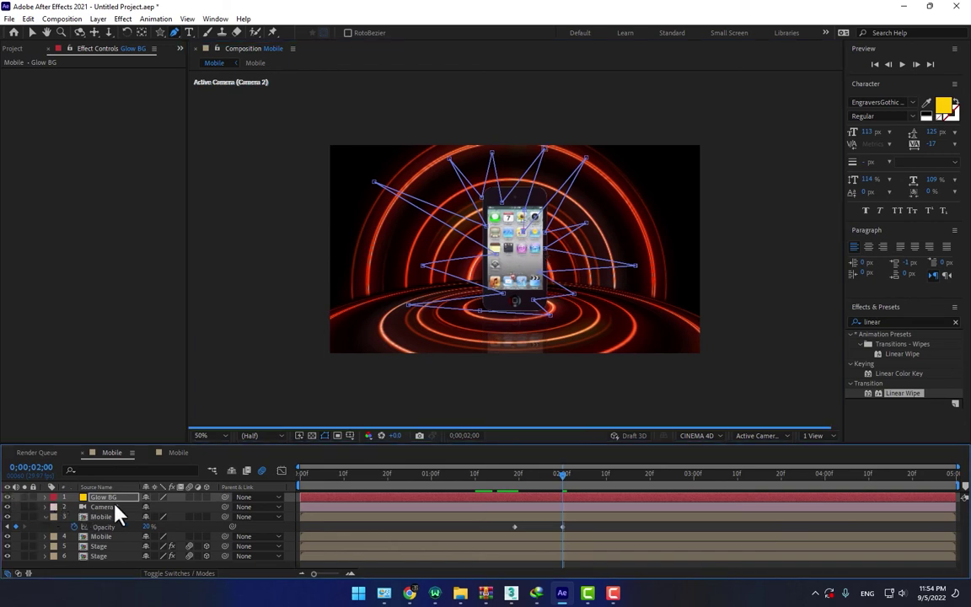
# - Move Glow BG beneath the phone layer and feather its mask 69 pixels
pyautogui.moveTo(113, 504); pyautogui.dragTo(113, 543)
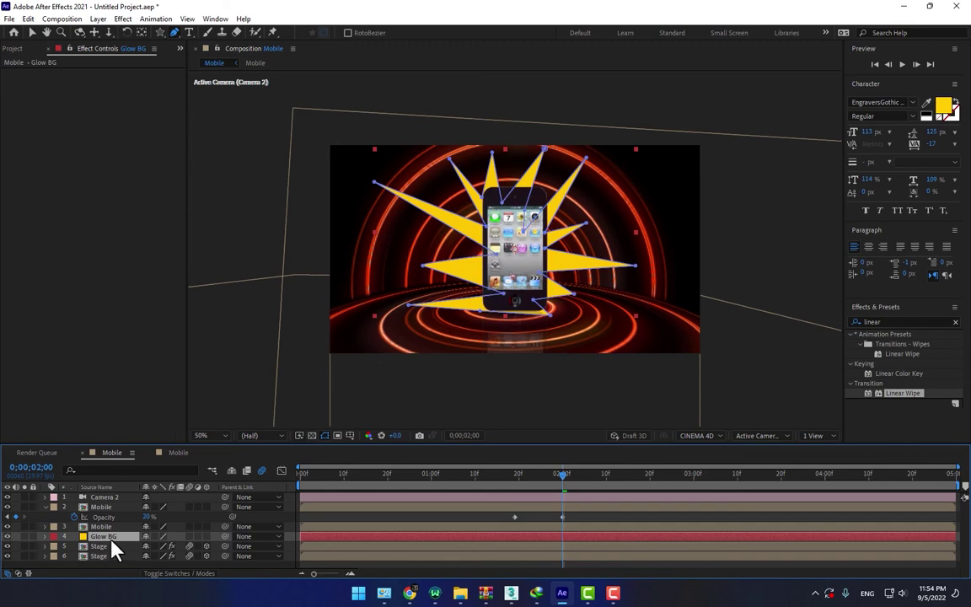
pyautogui.press('m')
pyautogui.press('m')
pyautogui.scroll(-1, 182, 552)
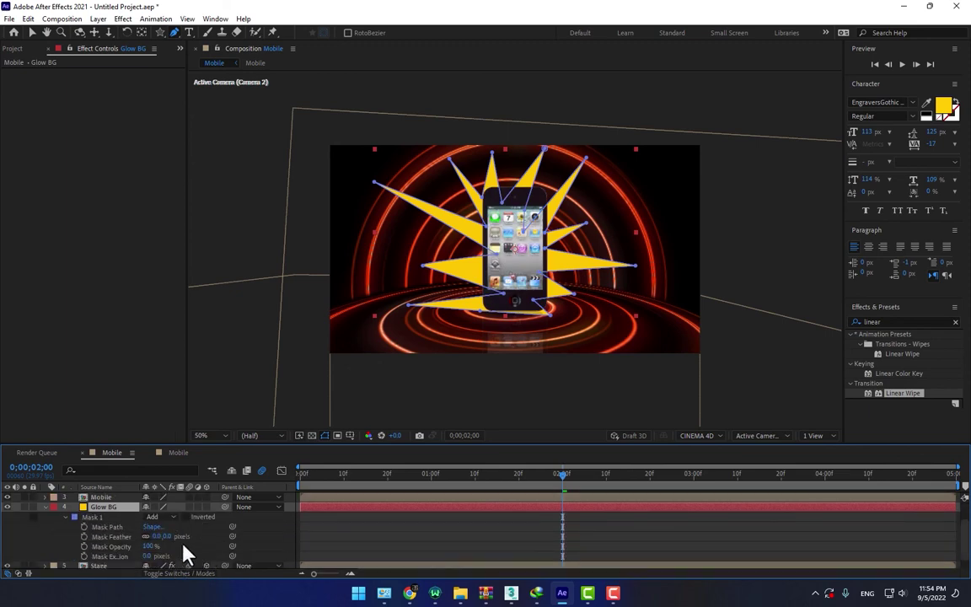
pyautogui.moveTo(160, 536); pyautogui.dragTo(207, 535)
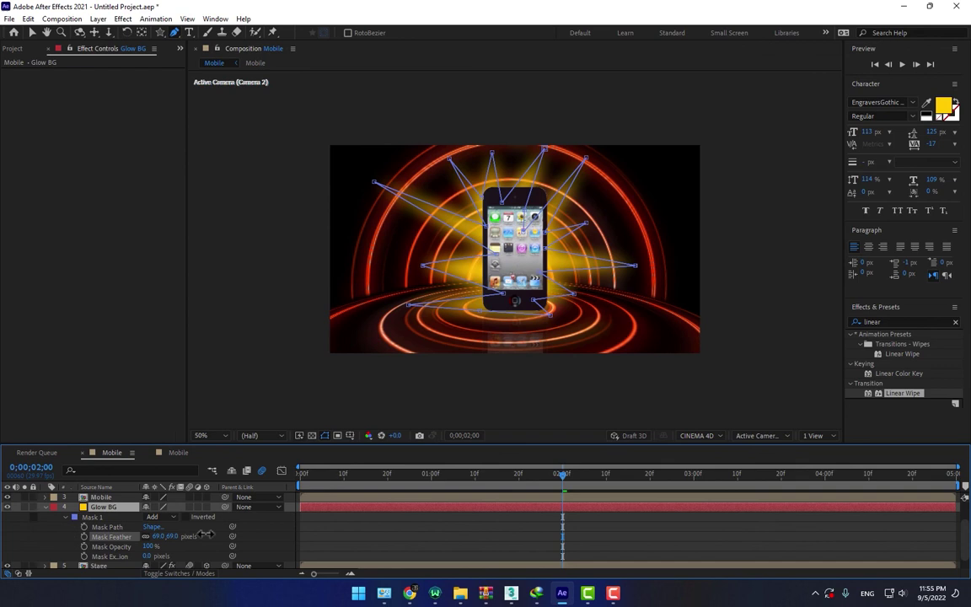
pyautogui.click(295, 549)
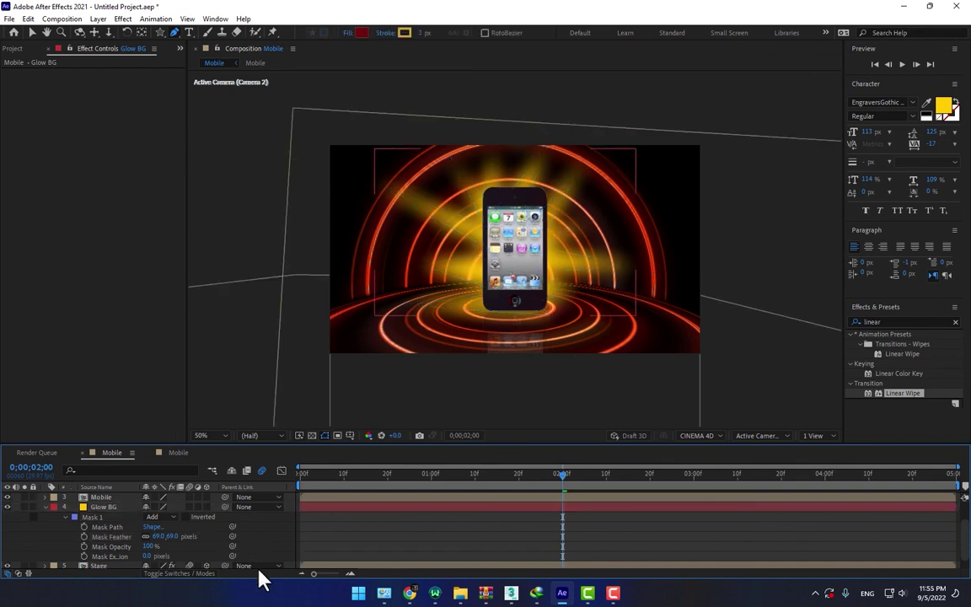
pyautogui.click(104, 508)
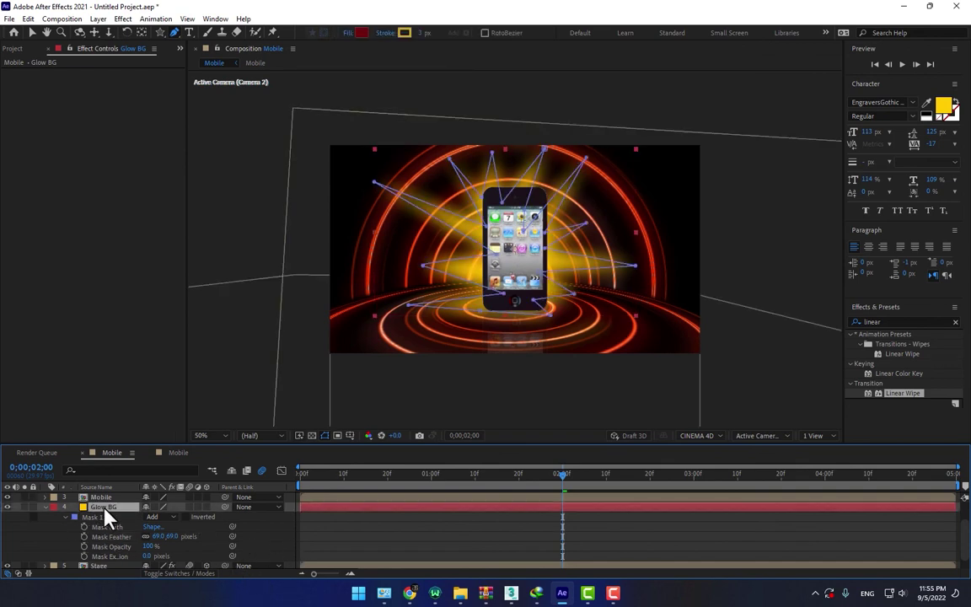
# - Keyframe Glow BG's opacity from 0% at 1 second to 100% at 2 seconds, then preview
pyautogui.press('t')
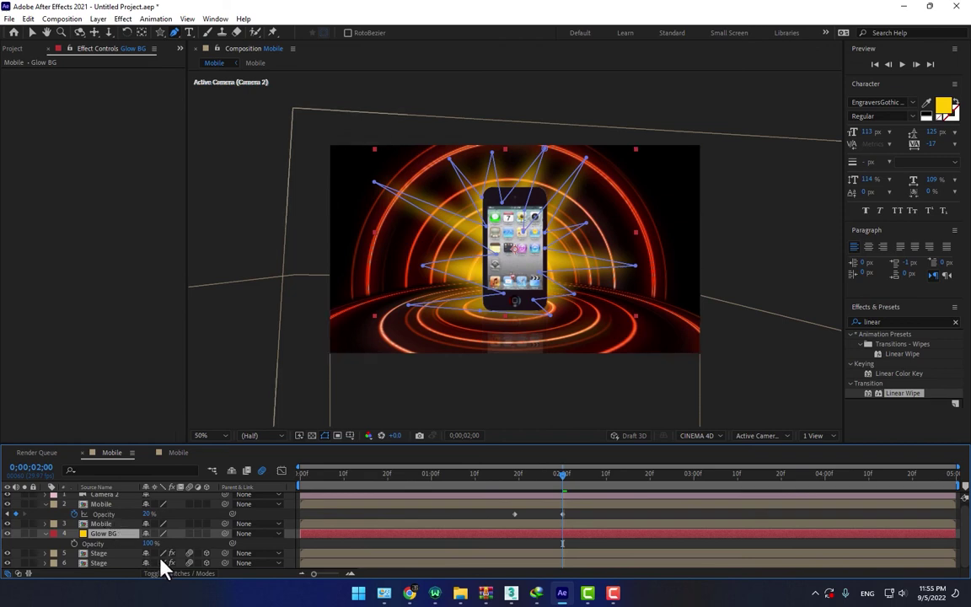
pyautogui.moveTo(148, 548); pyautogui.dragTo(72, 550)
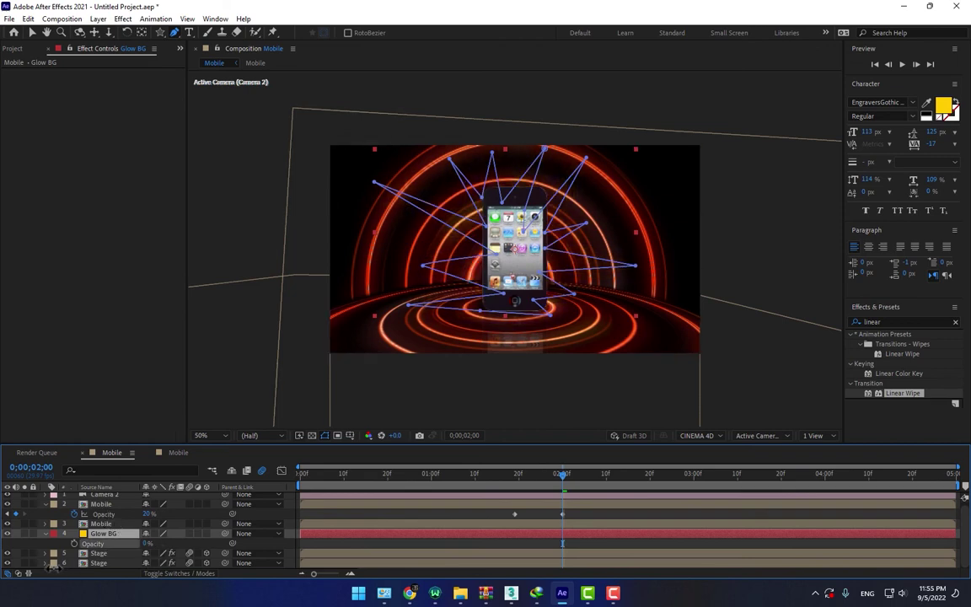
pyautogui.click(444, 477)
pyautogui.moveTo(446, 476); pyautogui.dragTo(430, 477)
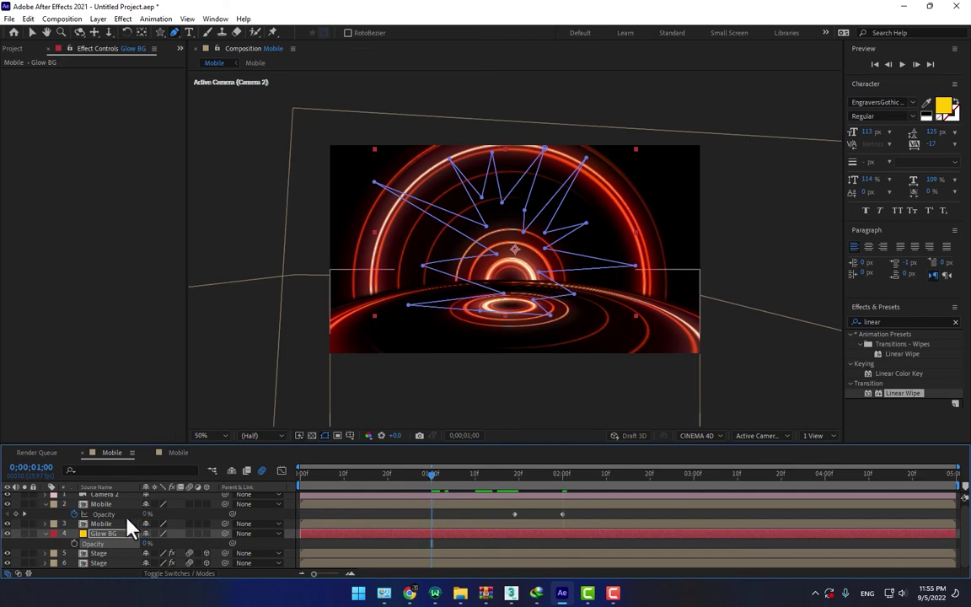
pyautogui.click(563, 483)
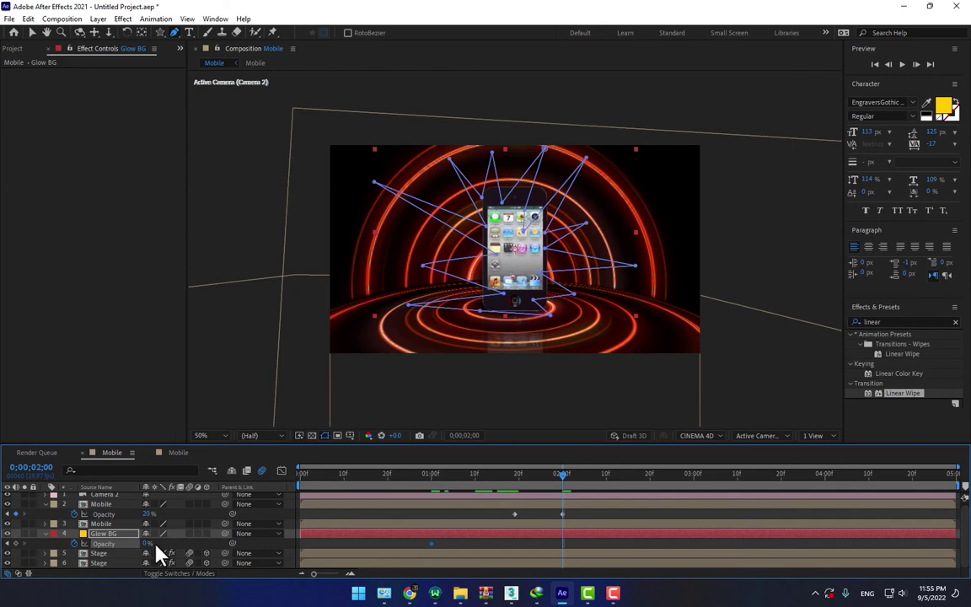
pyautogui.click(317, 487)
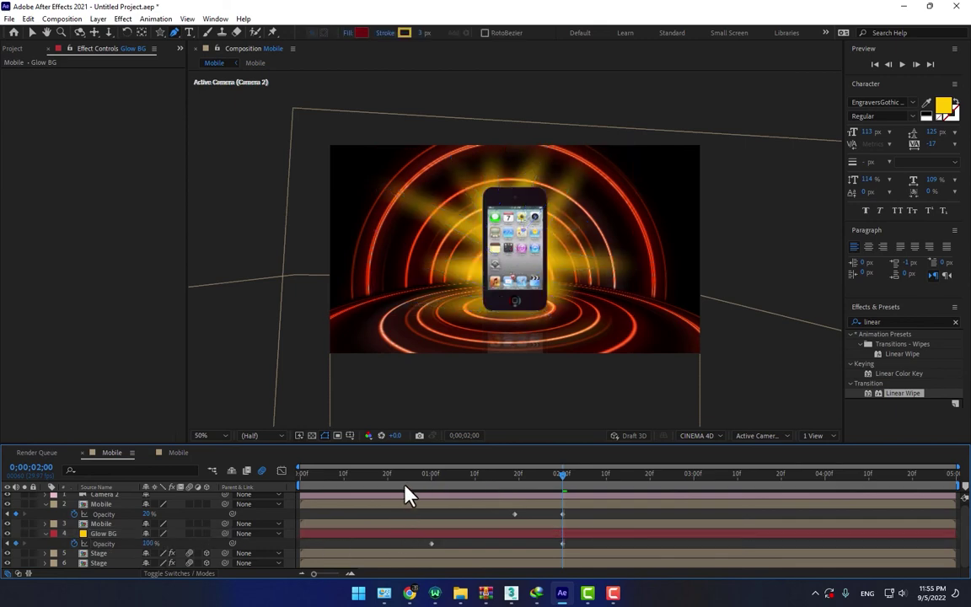
pyautogui.click(423, 489)
pyautogui.moveTo(427, 482); pyautogui.dragTo(584, 474)
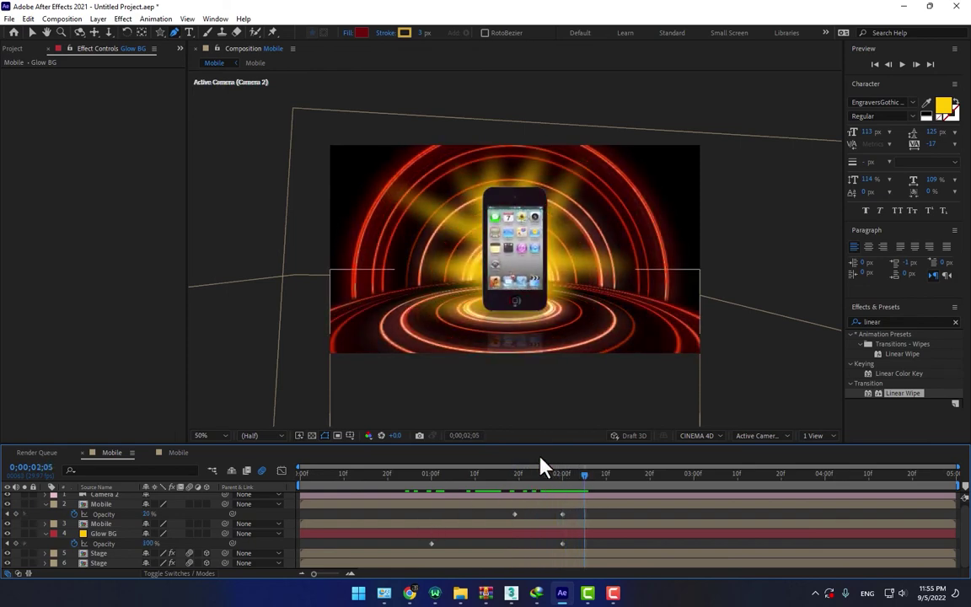
# - Set Glow BG's mask expansion to -12 pixels, then open the phone's precomp
pyautogui.click(100, 535)
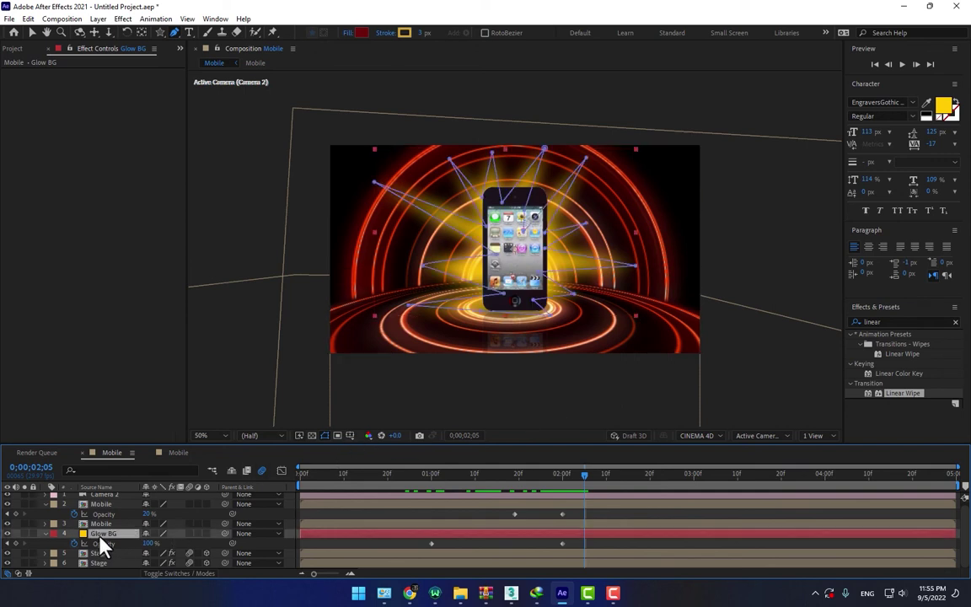
pyautogui.press('m')
pyautogui.press('m')
pyautogui.scroll(-2, 252, 556)
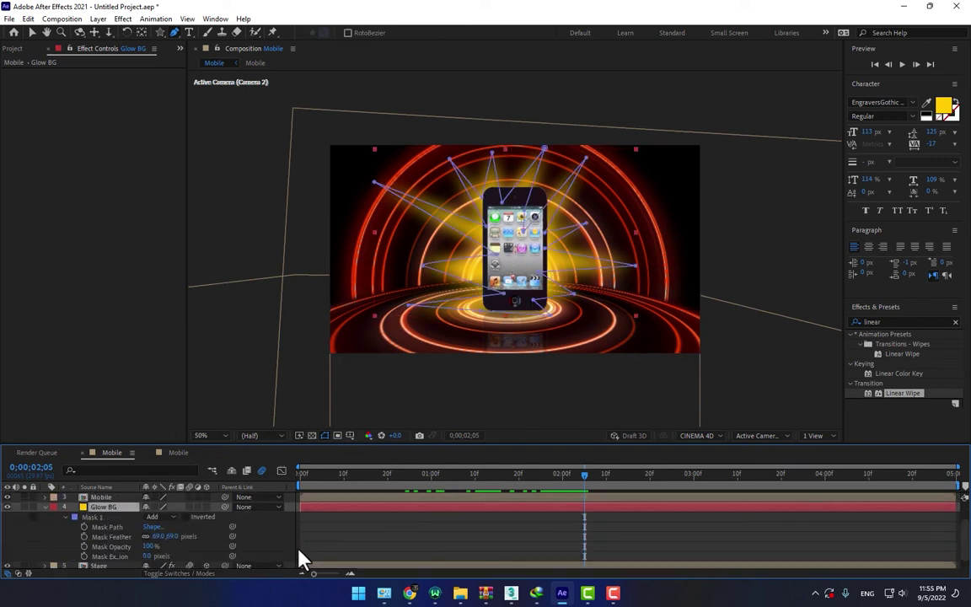
pyautogui.moveTo(150, 557)
pyautogui.mouseDown()
pyautogui.moveTo(128, 557)
pyautogui.moveTo(148, 557)
pyautogui.mouseUp()
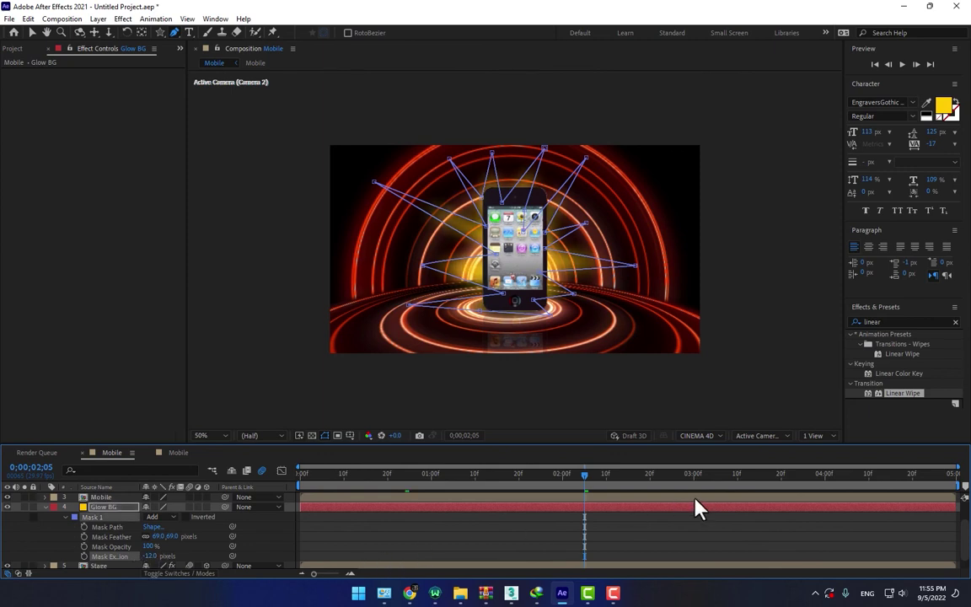
pyautogui.click(177, 453)
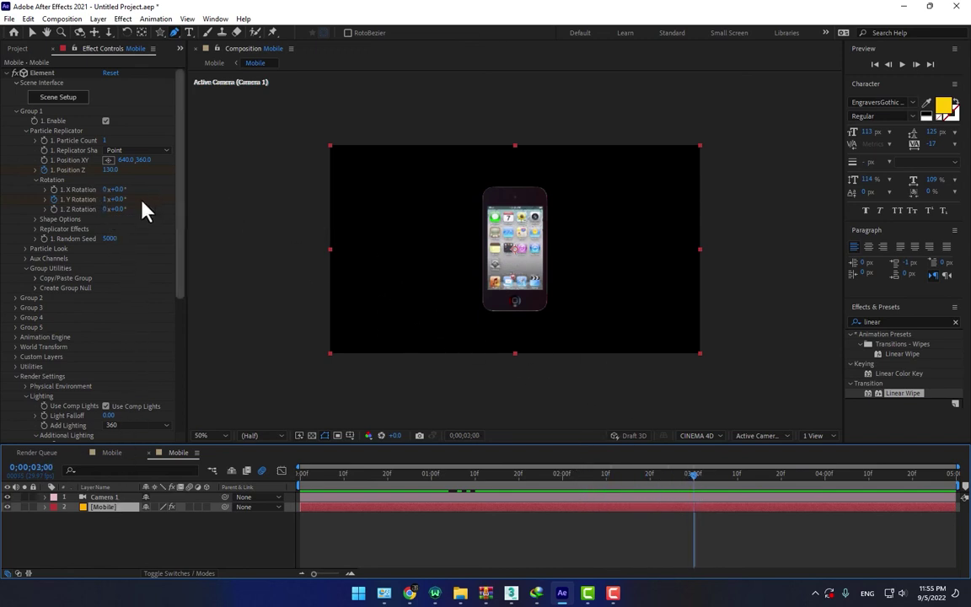
# - Adjust the Element phone's Y rotation around 4 seconds, preview the spin, then return to the main comp
pyautogui.moveTo(114, 200)
pyautogui.mouseDown()
pyautogui.moveTo(160, 199)
pyautogui.moveTo(18, 211)
pyautogui.mouseUp()
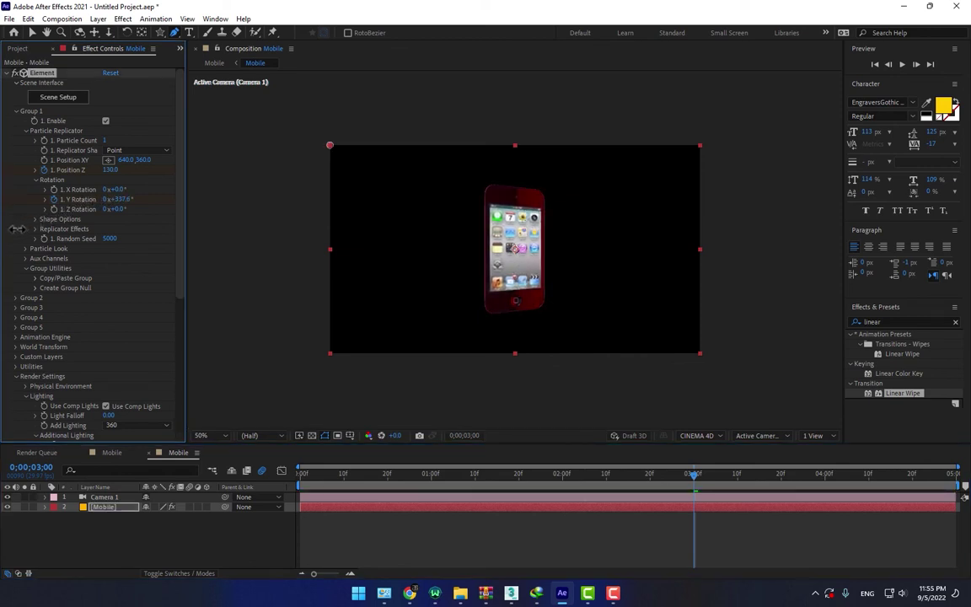
pyautogui.click(818, 474)
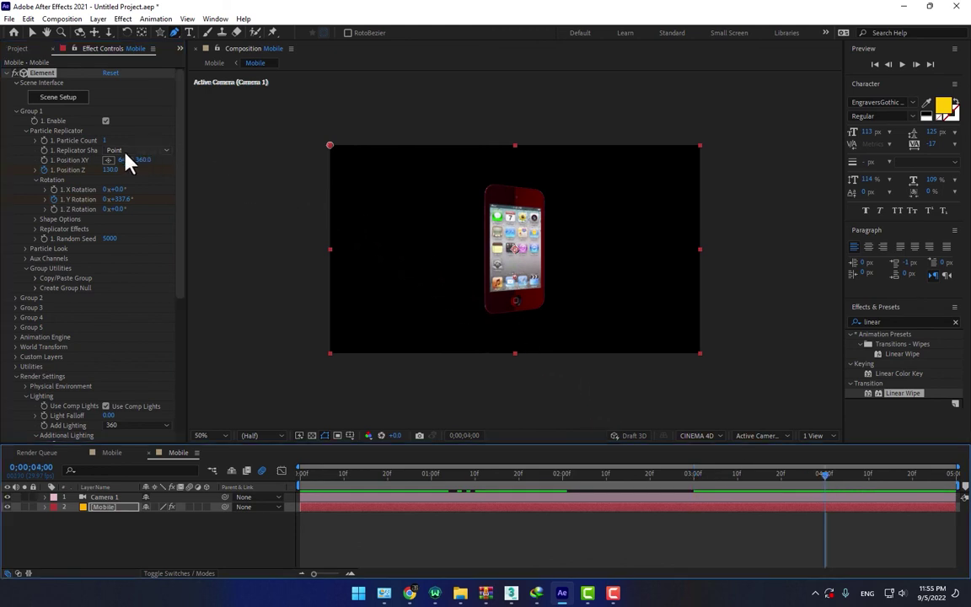
pyautogui.moveTo(122, 206); pyautogui.dragTo(155, 206)
pyautogui.press('space')
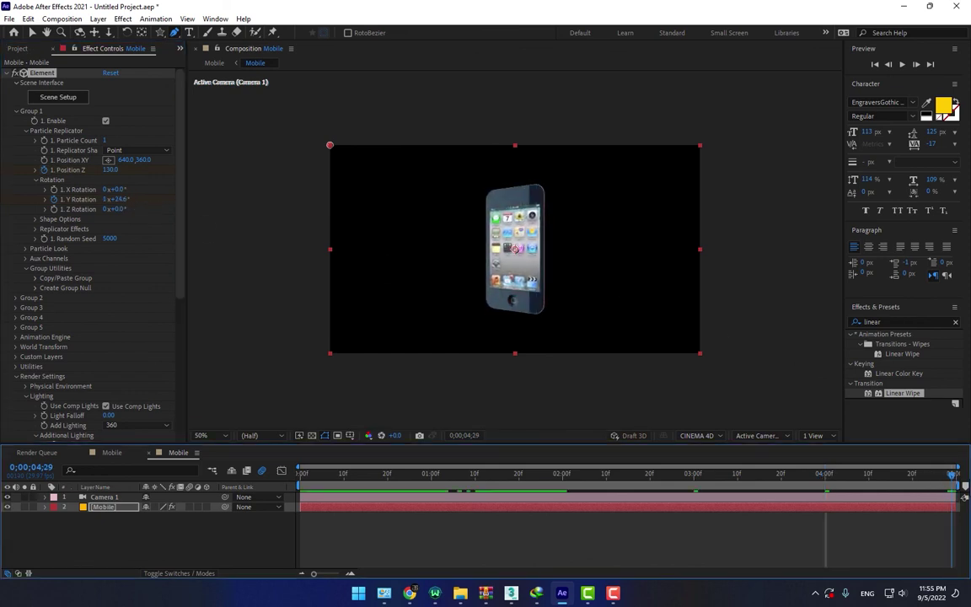
pyautogui.moveTo(121, 200); pyautogui.dragTo(98, 199)
pyautogui.click(116, 451)
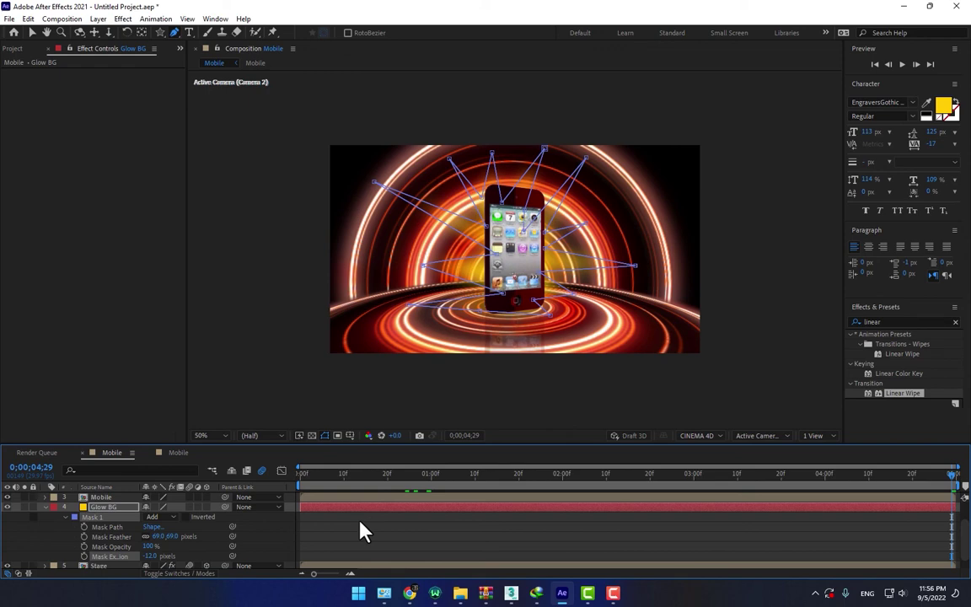
# - In the Stage precomp, lower Fractal Noise brightness to -235 to thin the rings, then return to Mobile
pyautogui.click(46, 508)
pyautogui.doubleClick(101, 556)
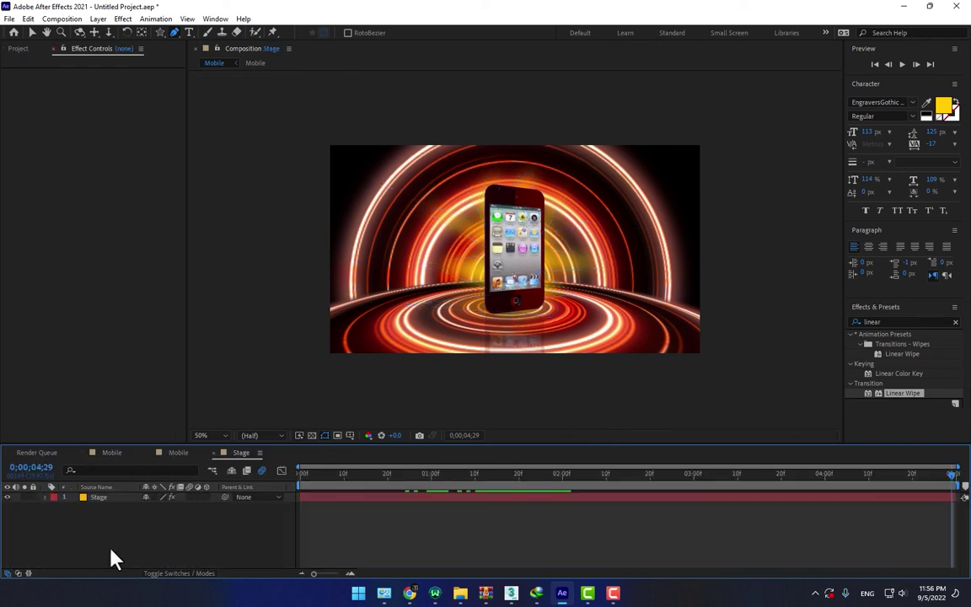
pyautogui.click(98, 497)
pyautogui.click(103, 91)
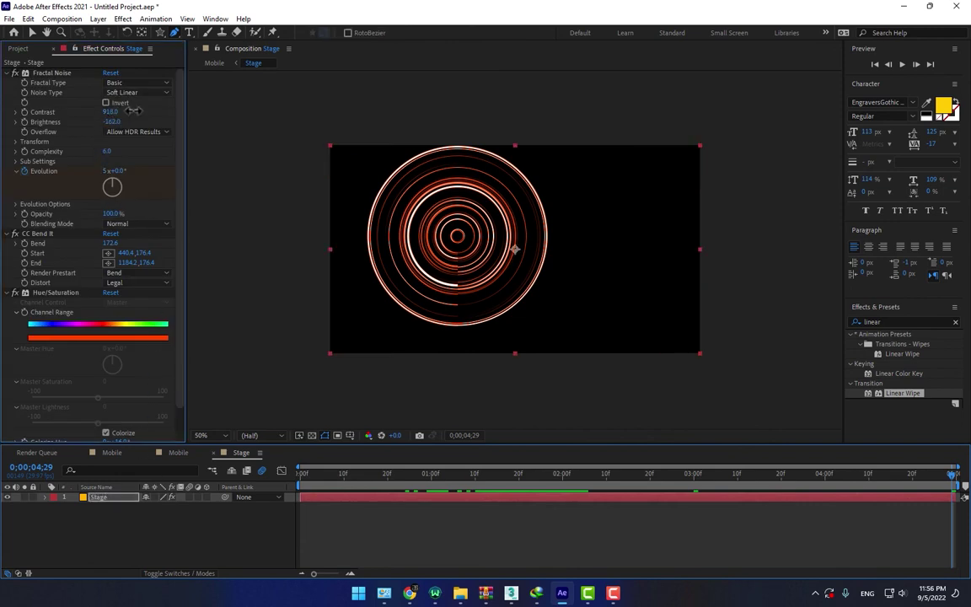
pyautogui.moveTo(94, 124); pyautogui.dragTo(75, 127)
pyautogui.click(113, 457)
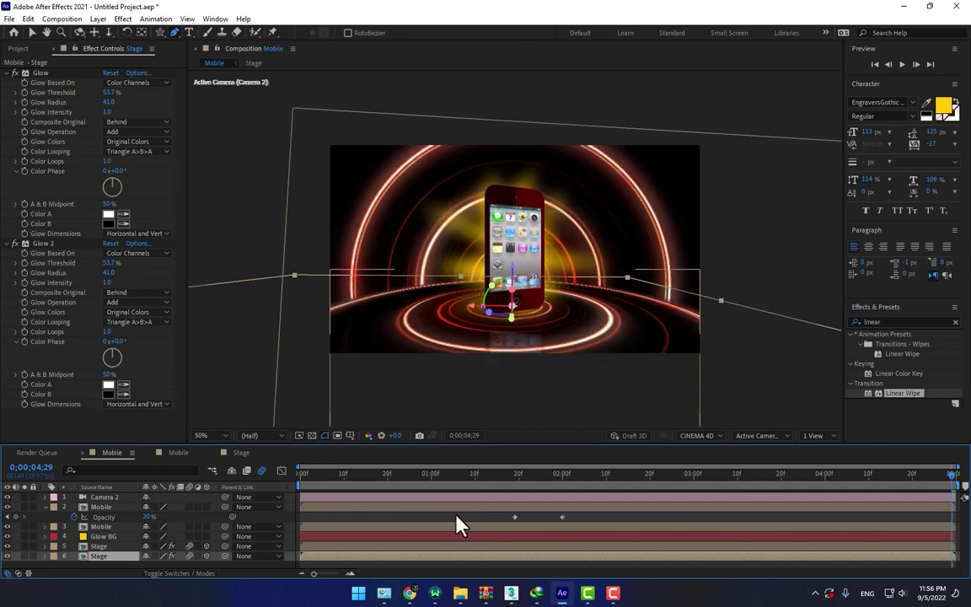
# - Deselect all layers and rewind the playhead to 0:00 before previewing
pyautogui.press('F2')
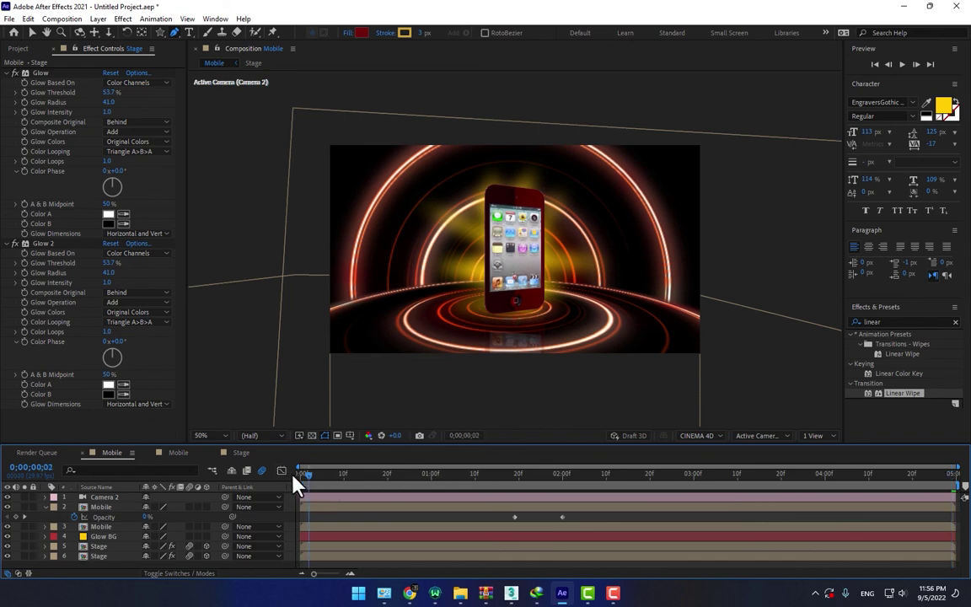
pyautogui.moveTo(296, 482); pyautogui.dragTo(356, 490)
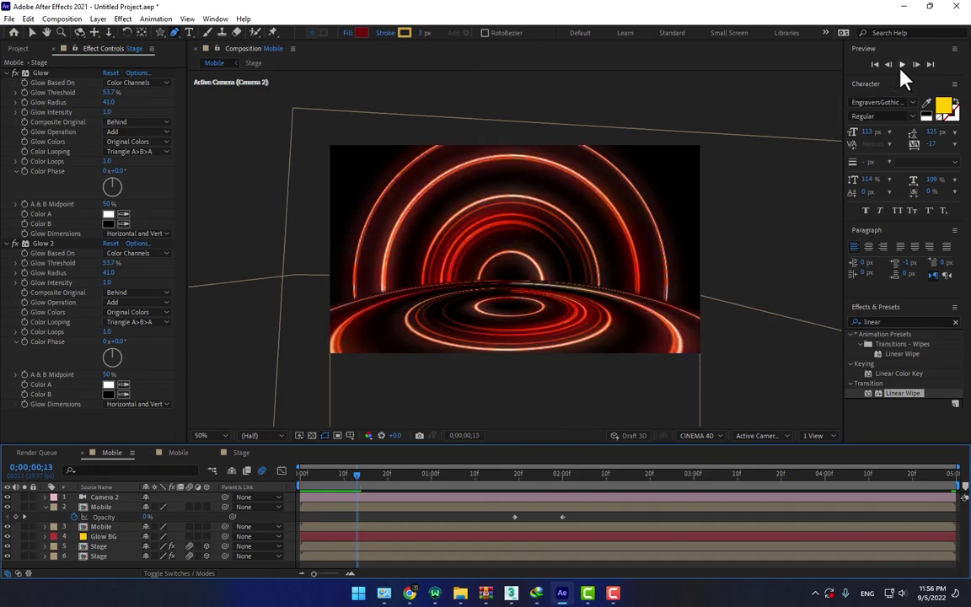